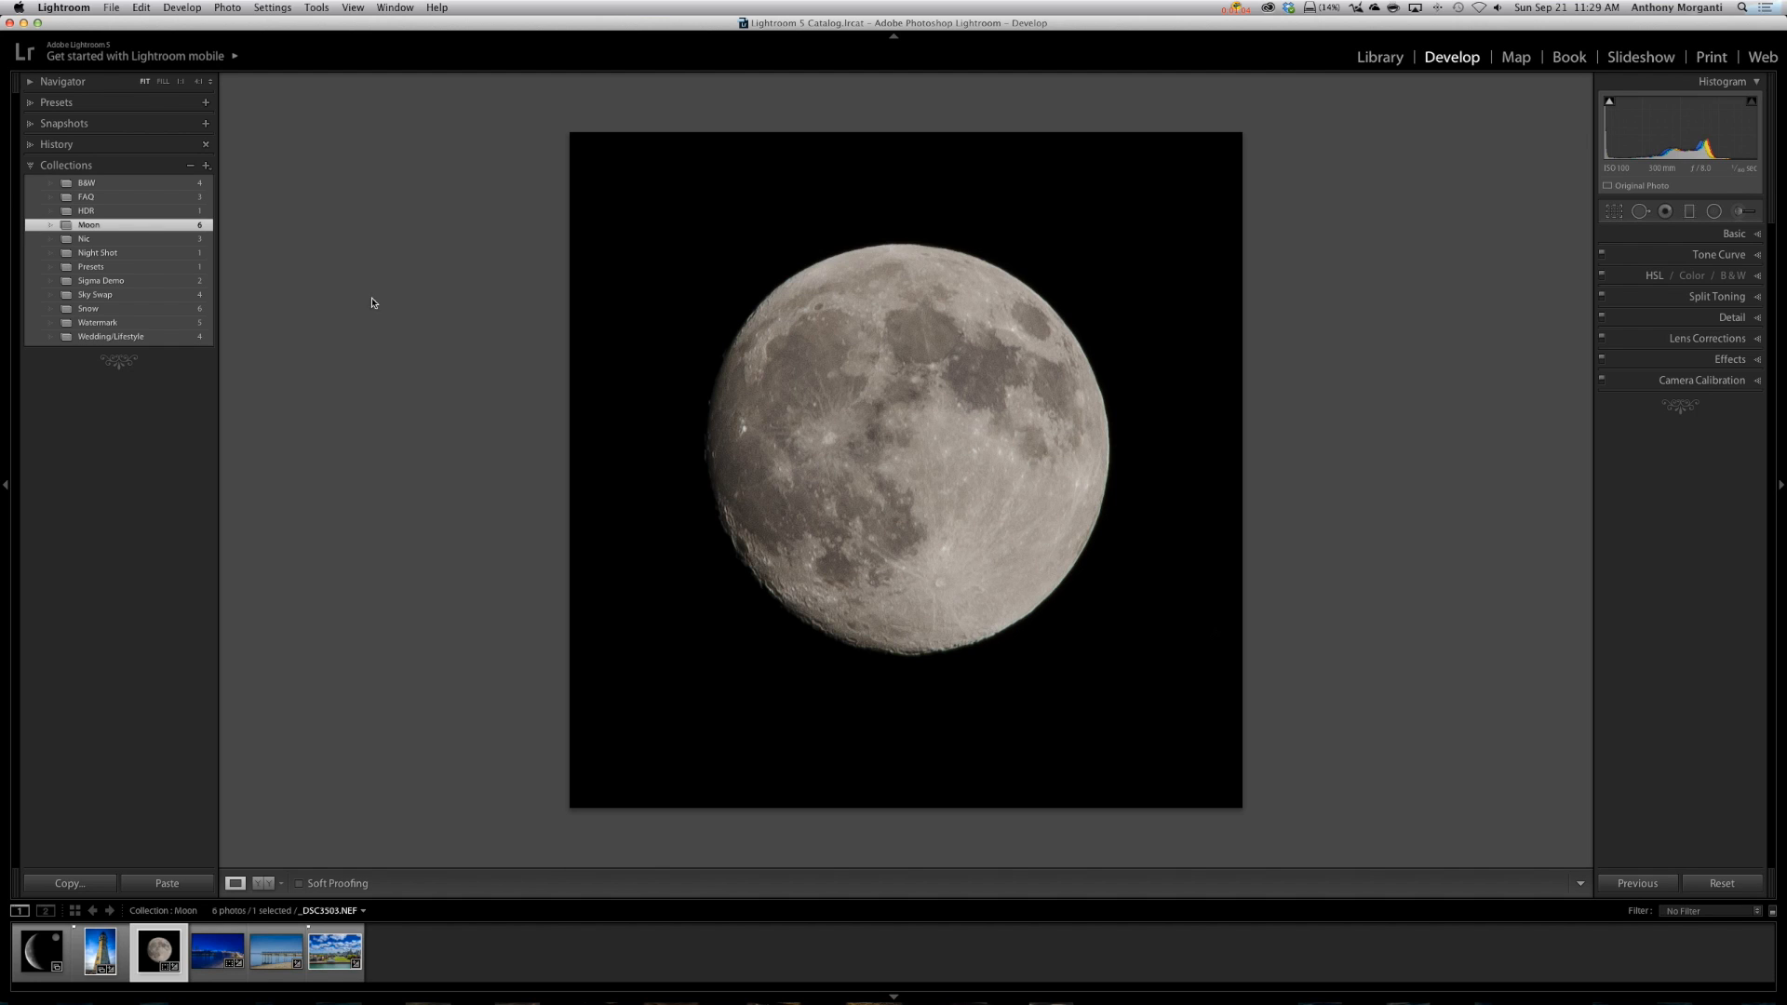
Open the crescent moon and lighthouse photos together as layers in one Photoshop document.
click(38, 951)
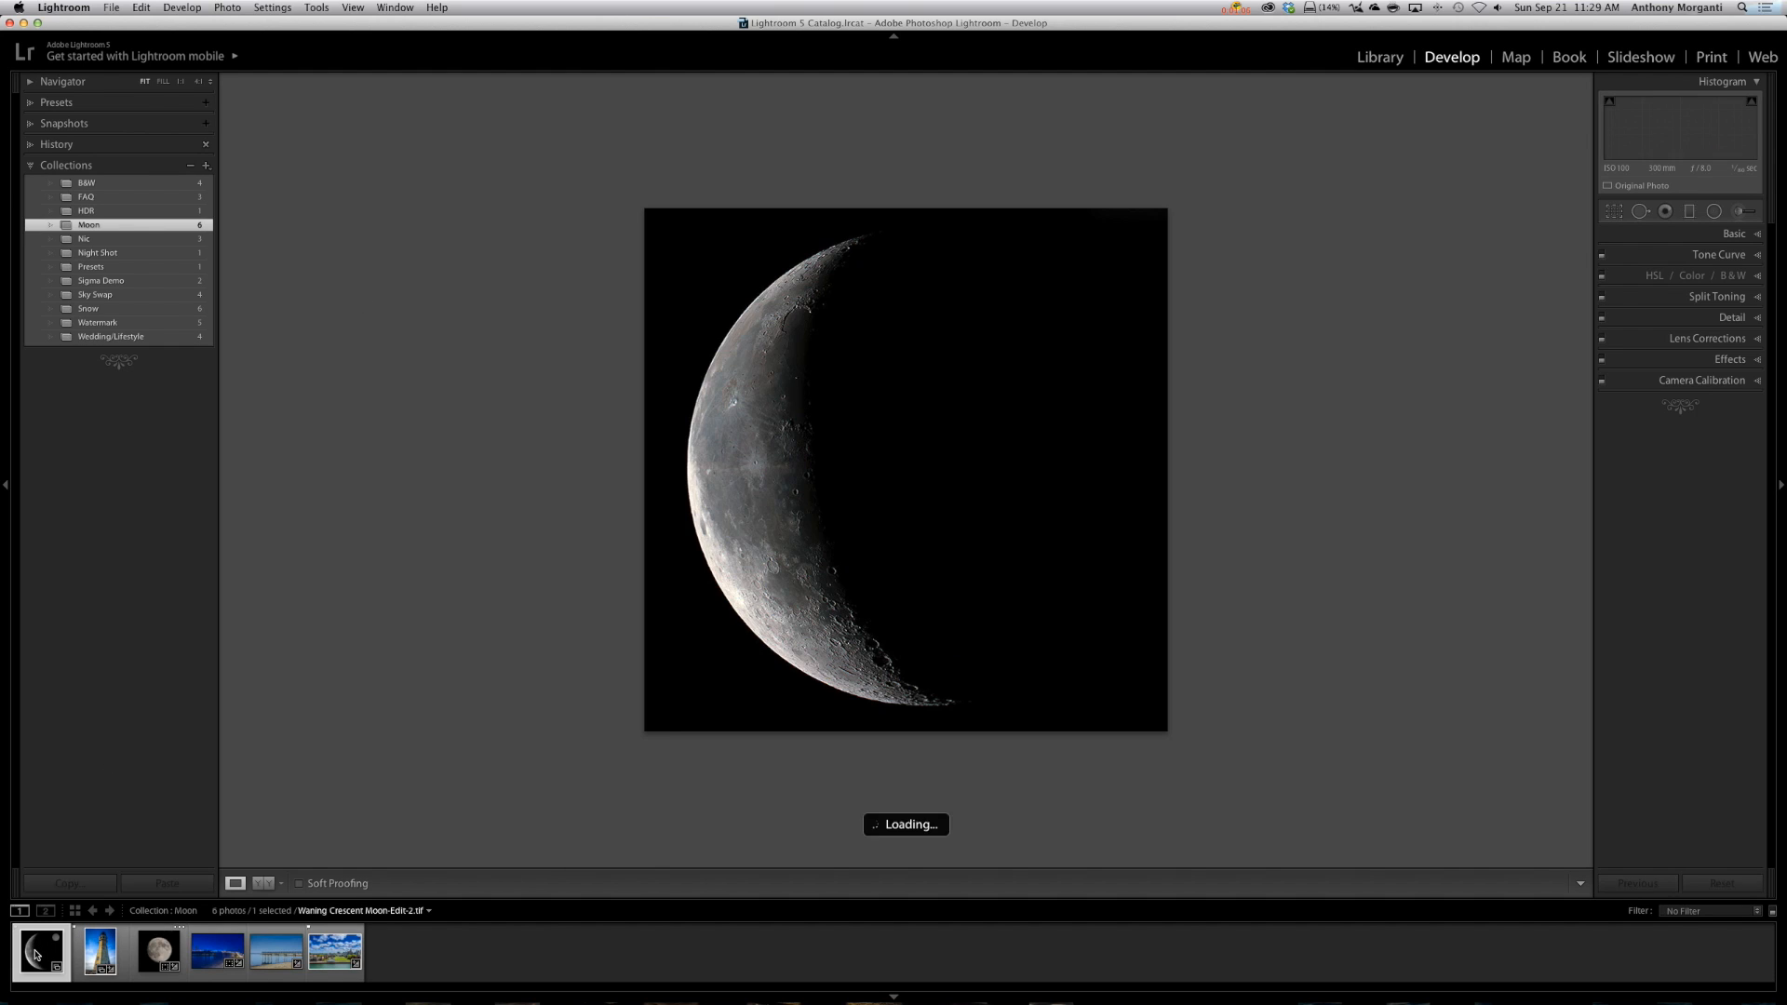
click(105, 956)
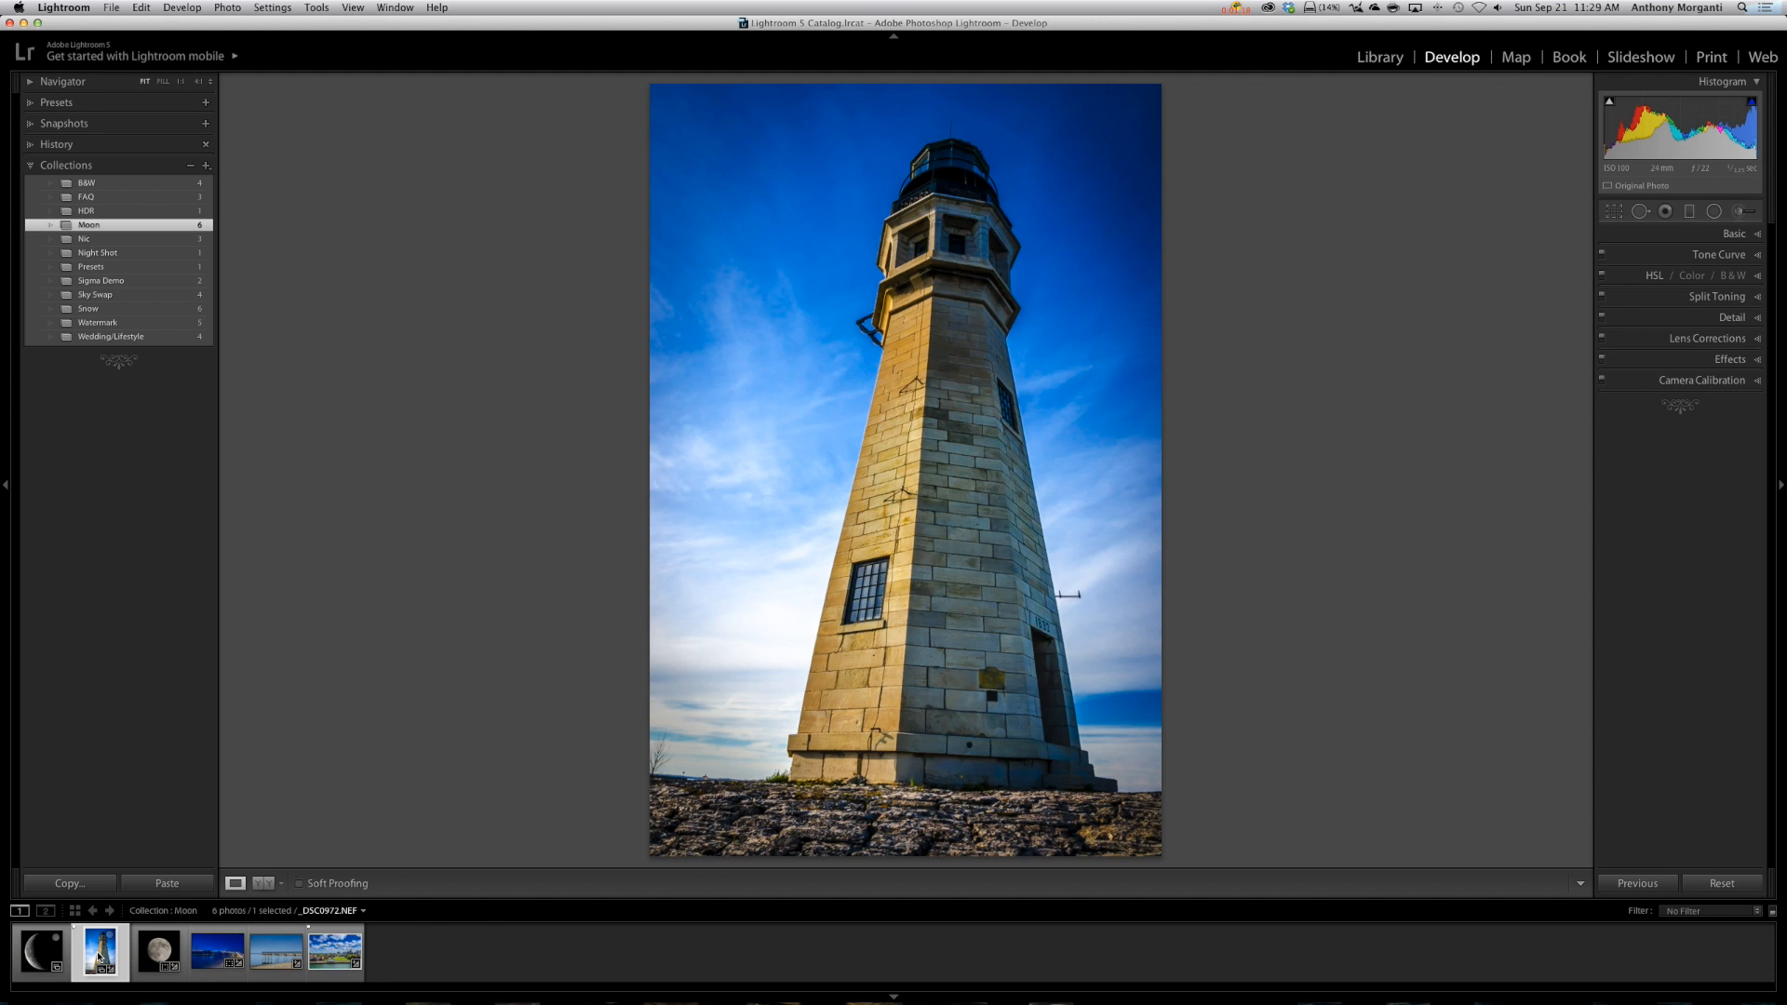
super+click(45, 951)
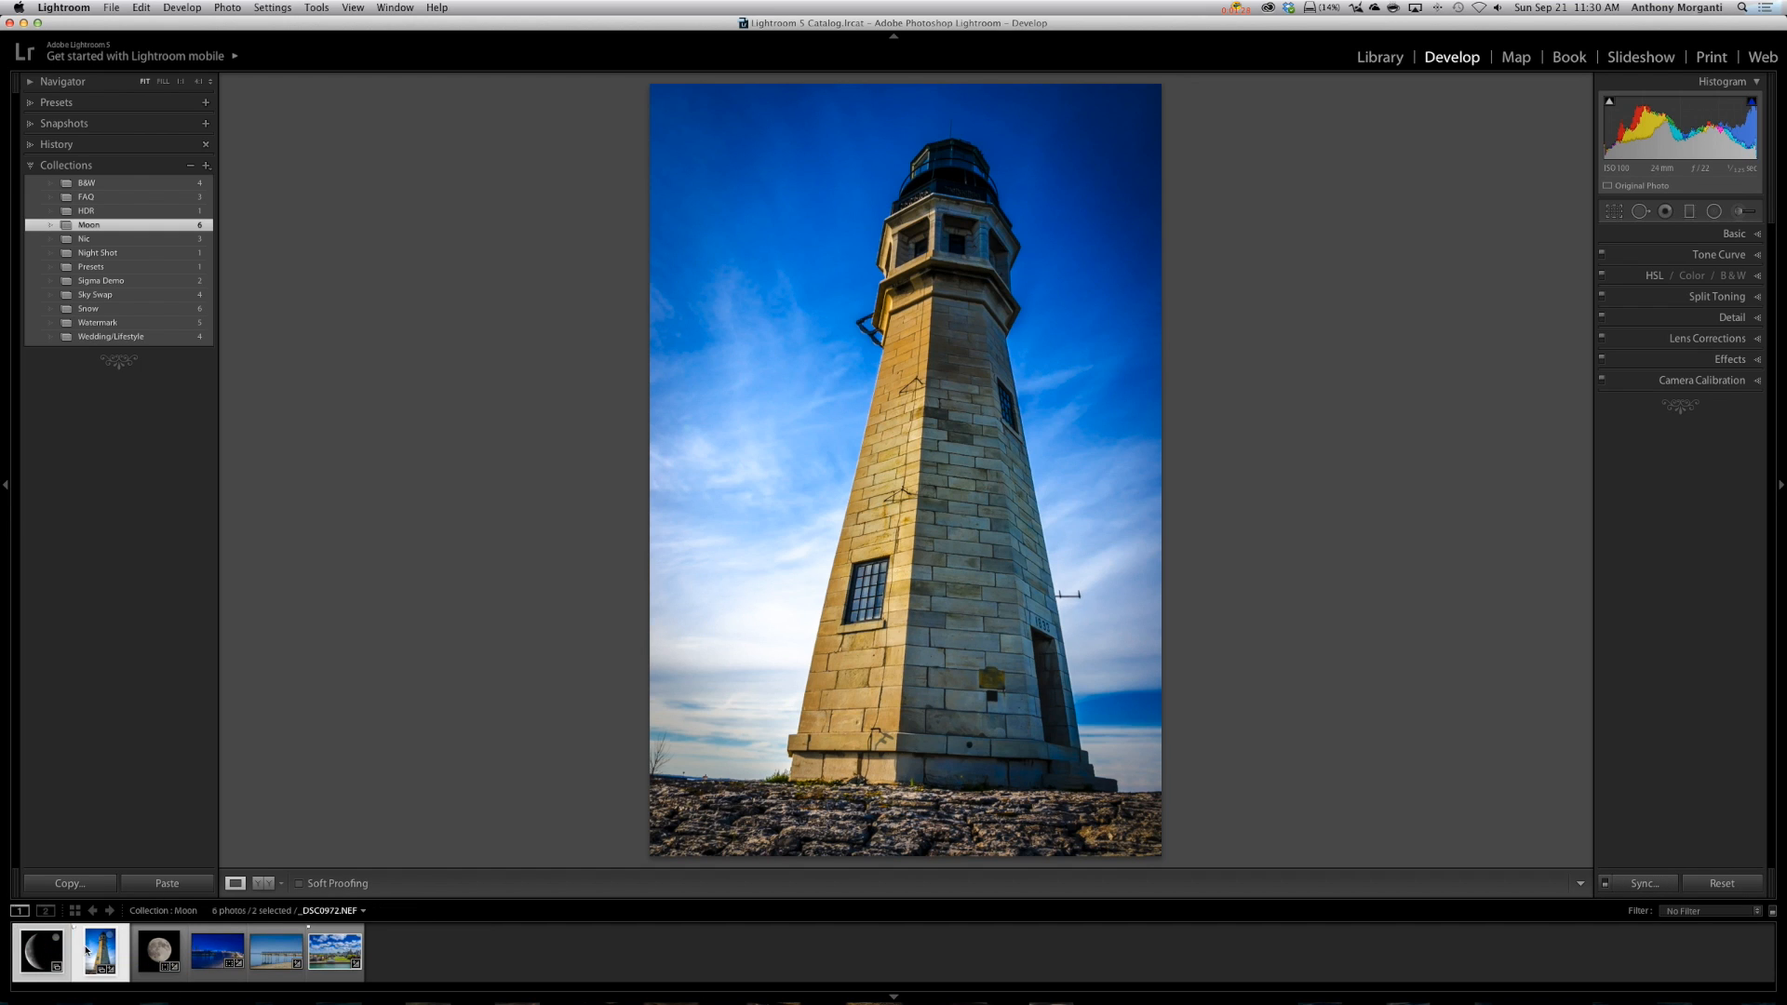
right_click(86, 951)
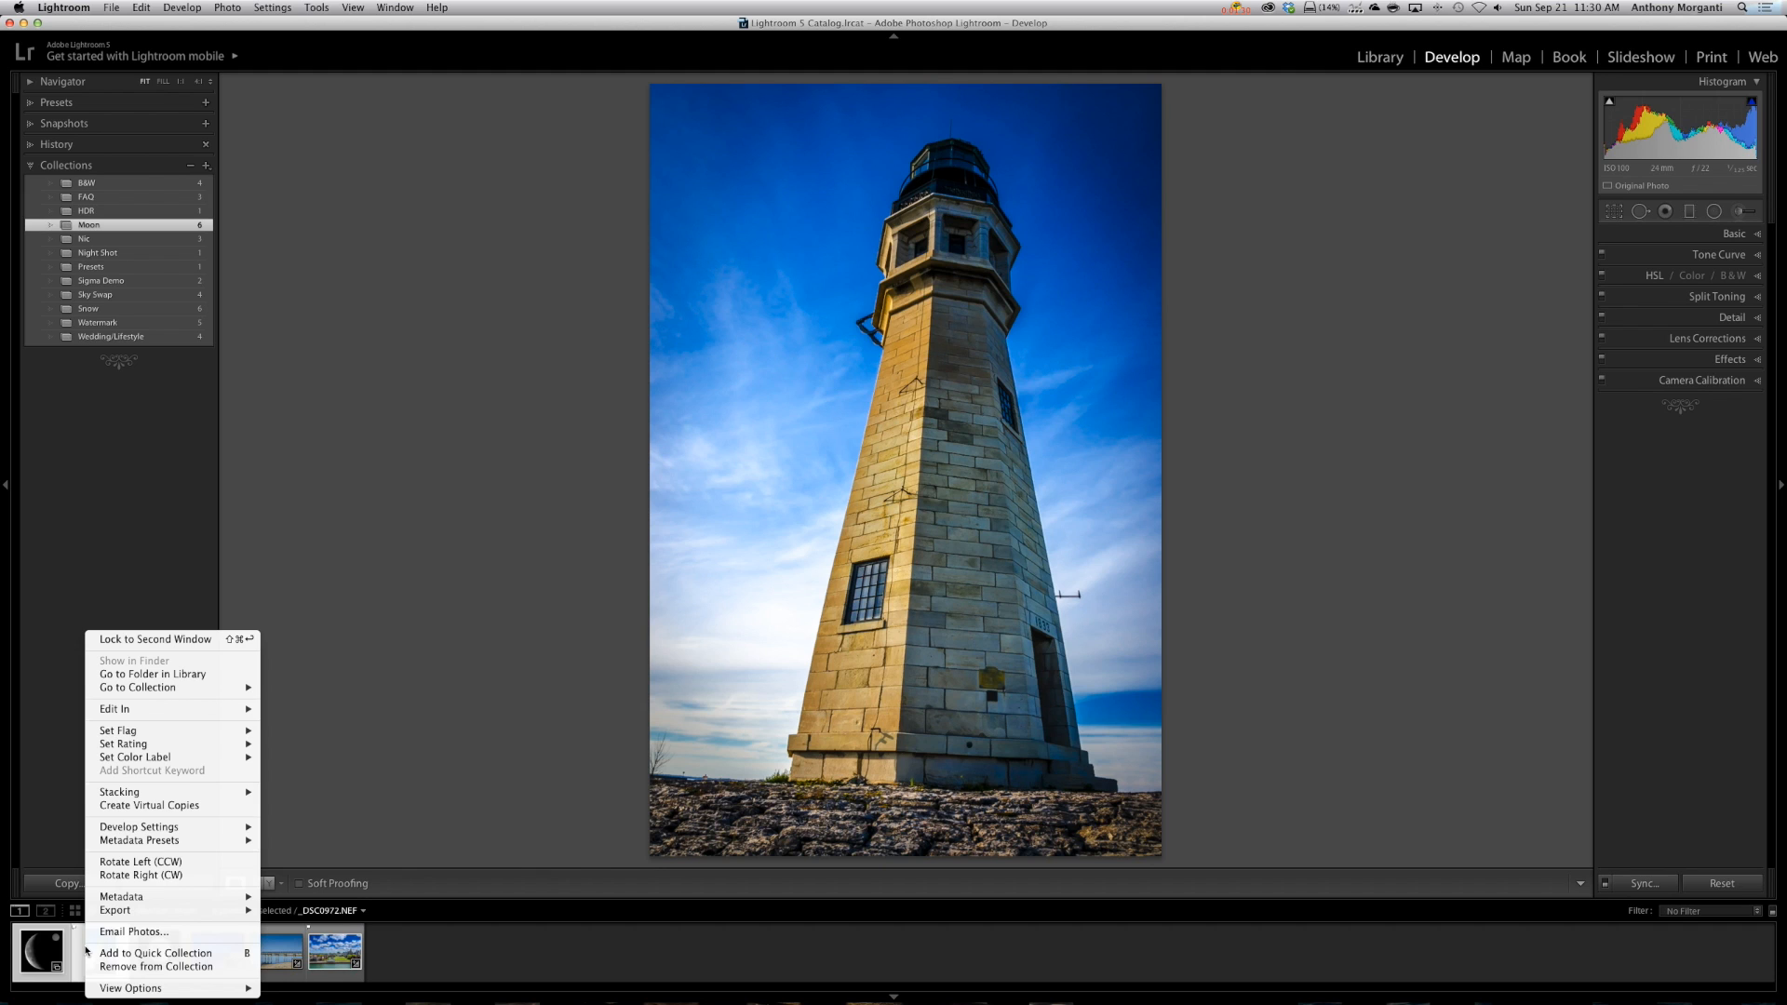
mouse_move(253, 711)
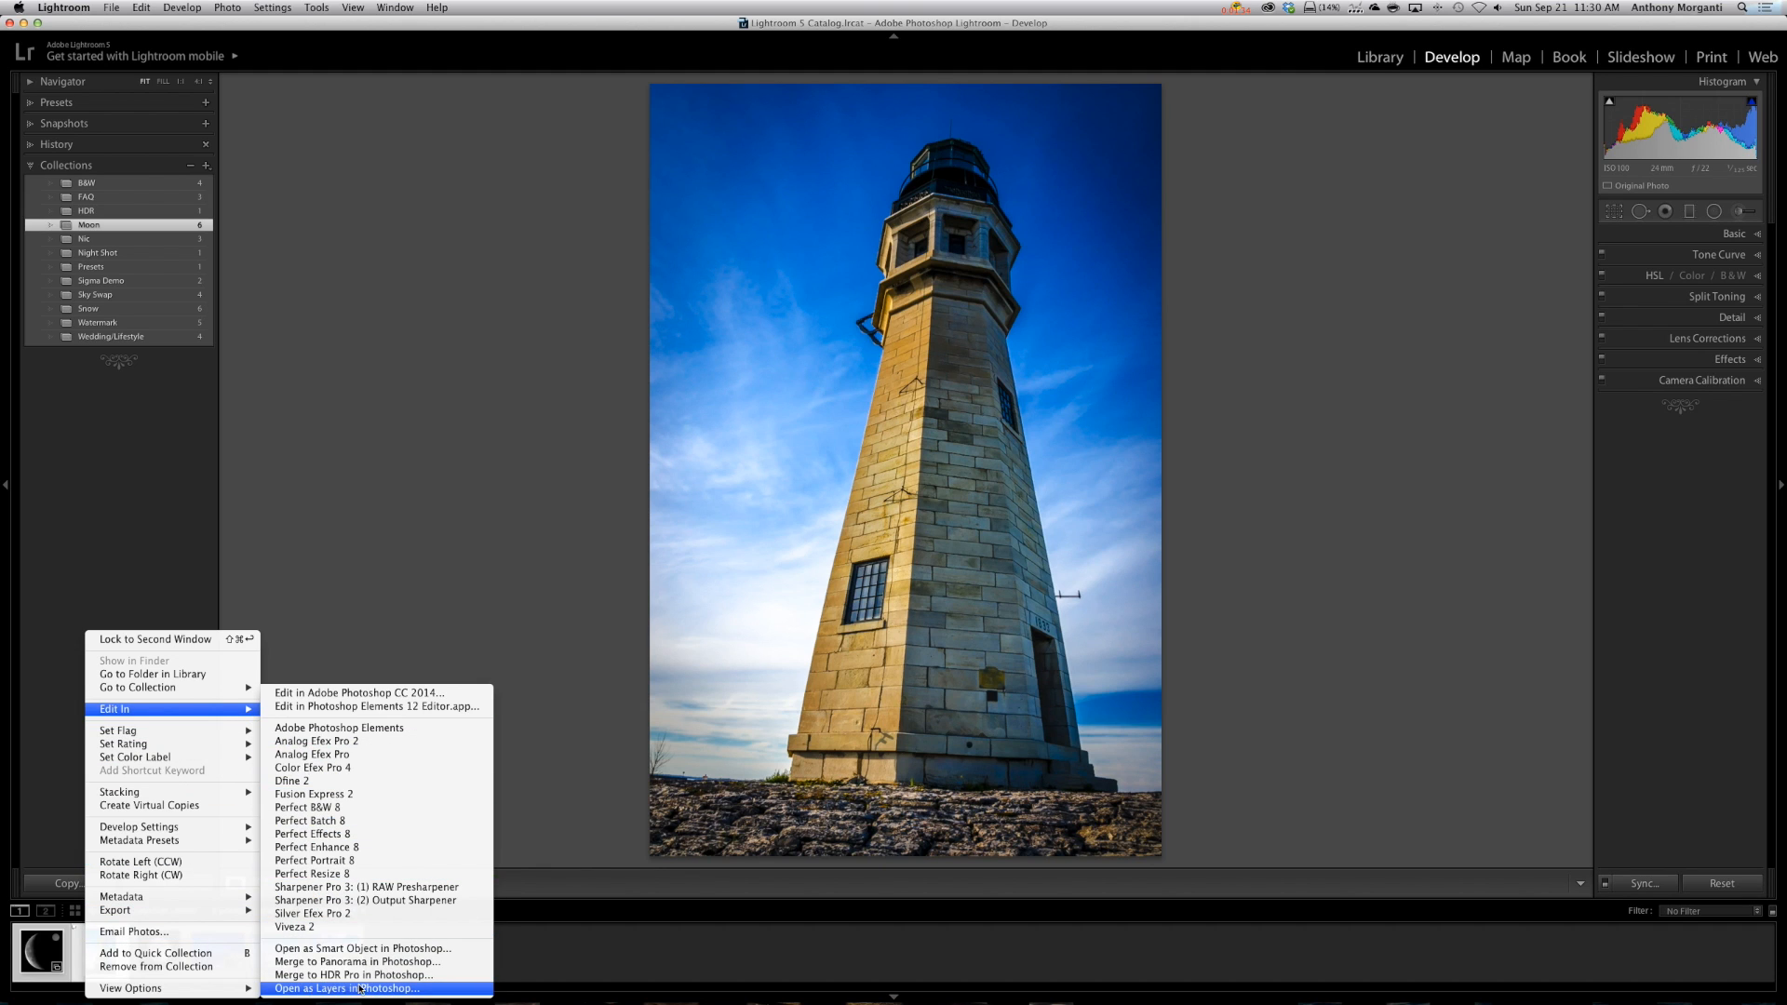
click(417, 990)
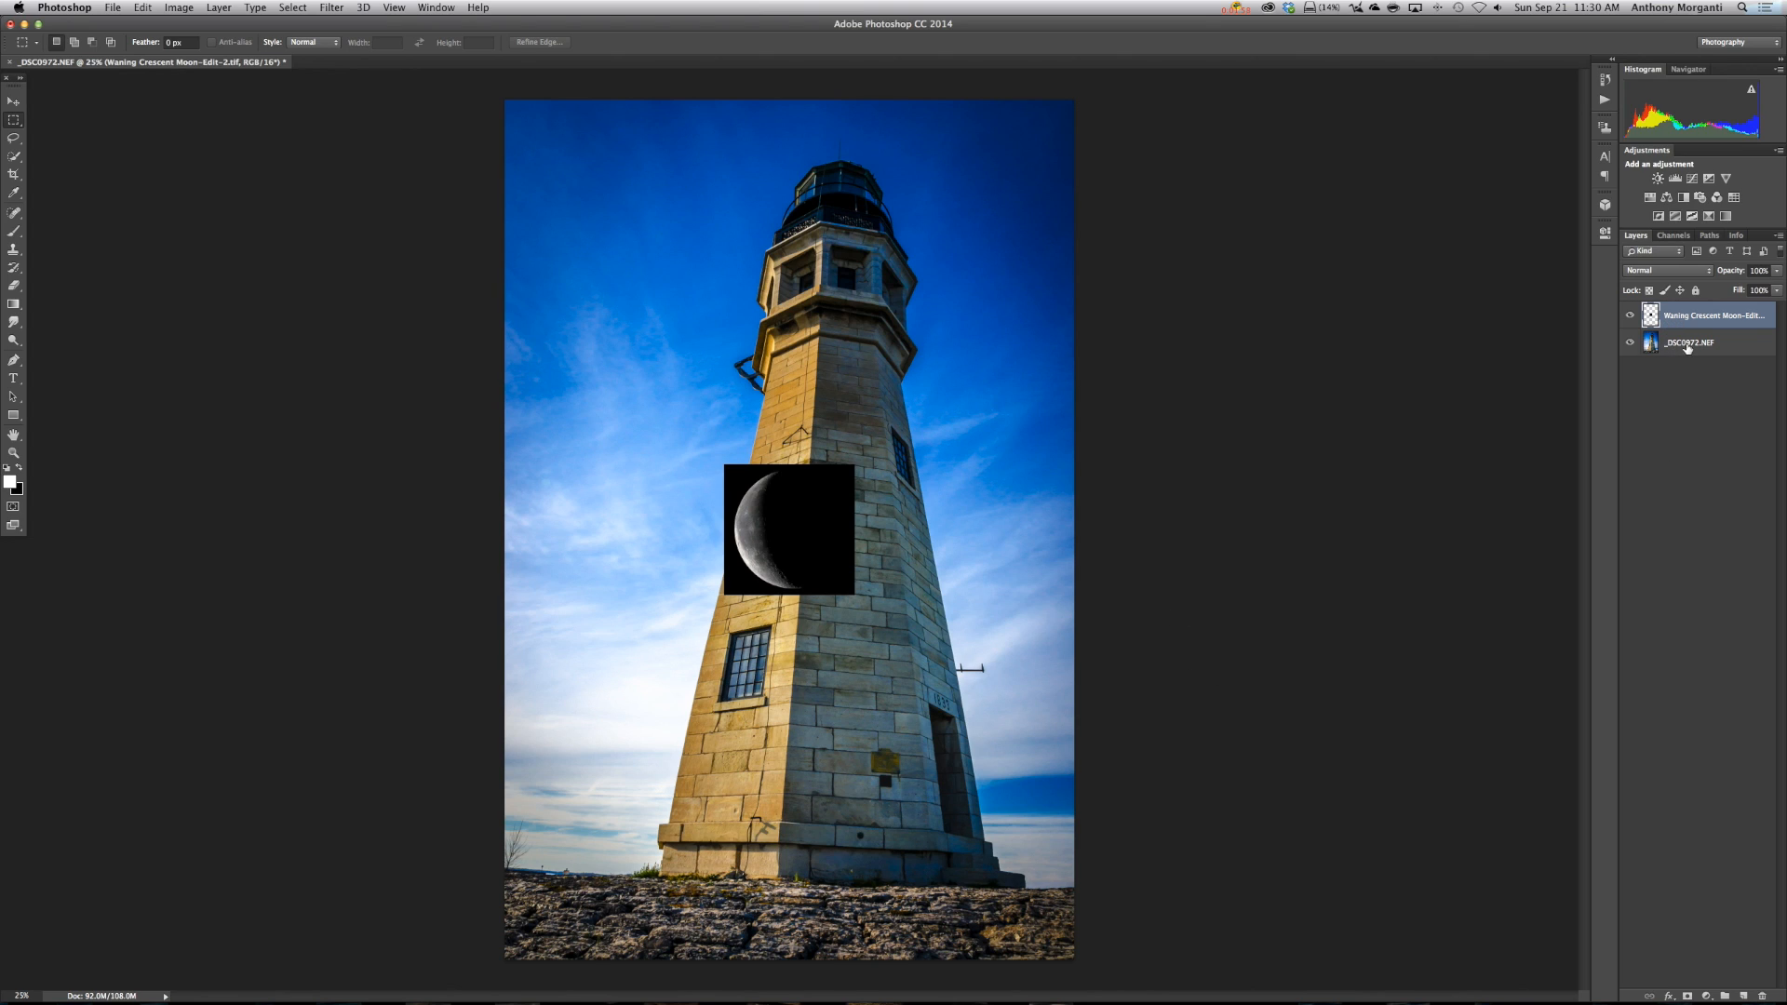
Move the crescent moon layer into the blue sky to the left of the lighthouse's upper section.
mouse_move(1672, 342)
mouse_down()
mouse_move(1674, 320)
mouse_move(1687, 343)
mouse_move(1680, 314)
mouse_up()
click(13, 103)
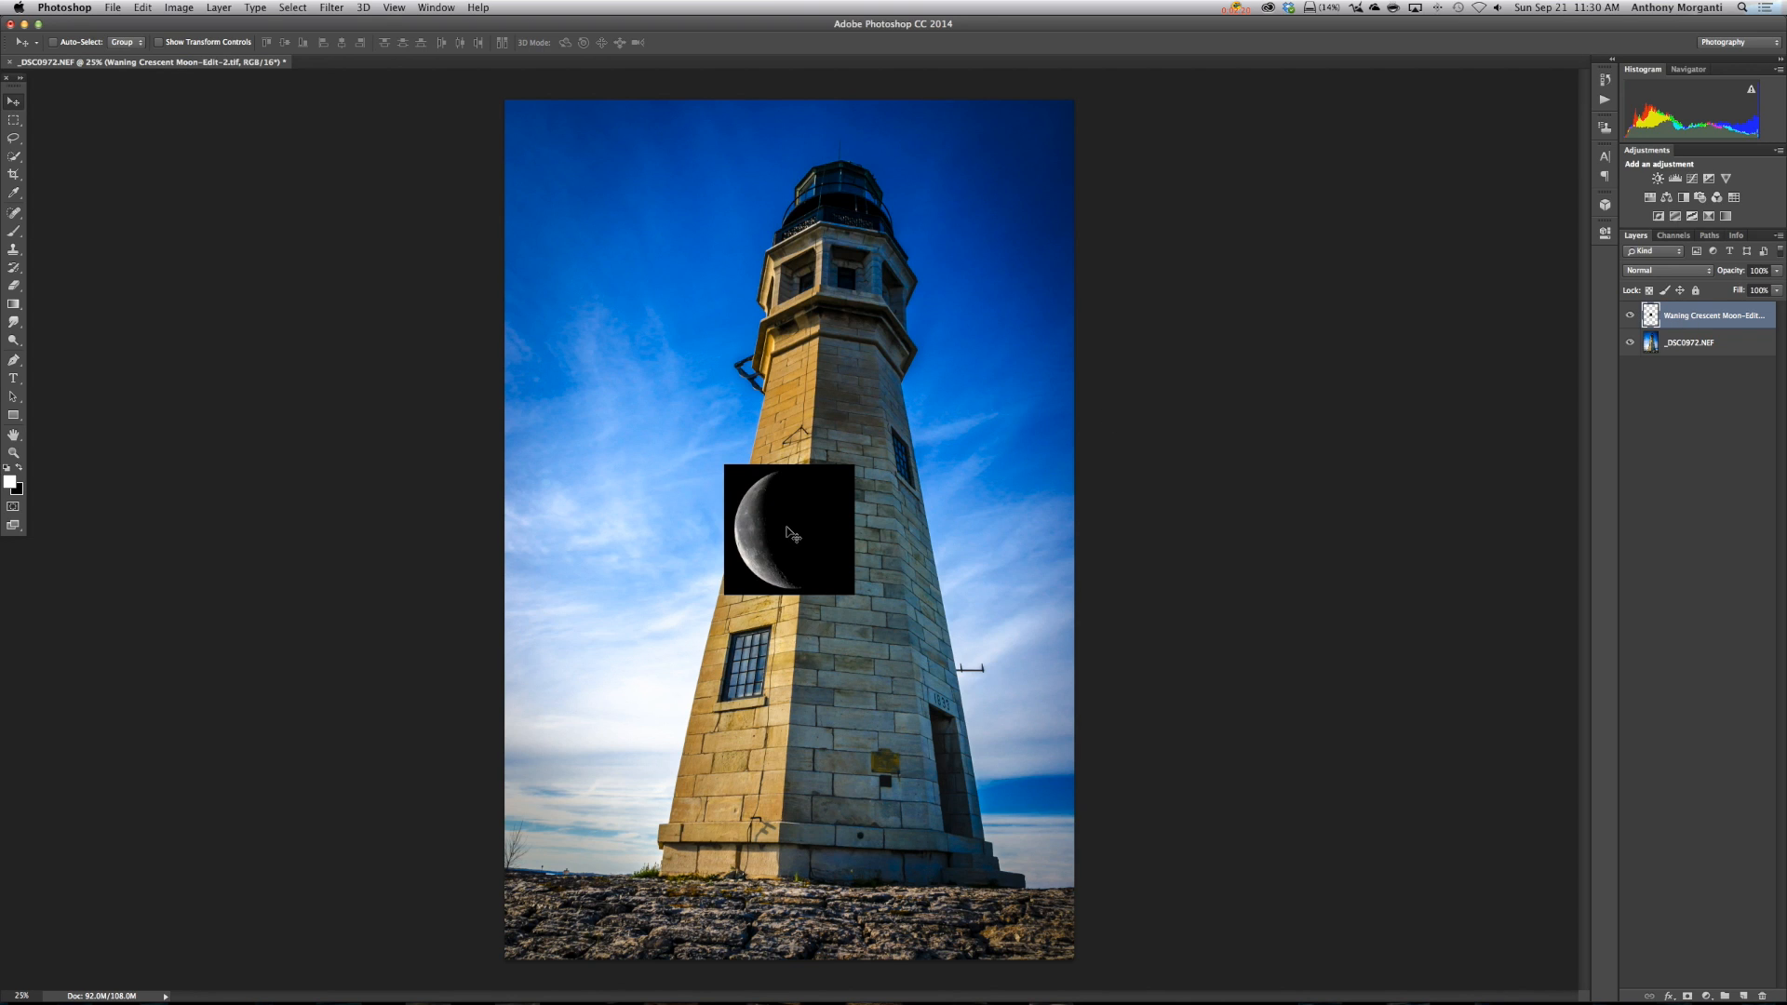
drag(788, 533, 633, 275)
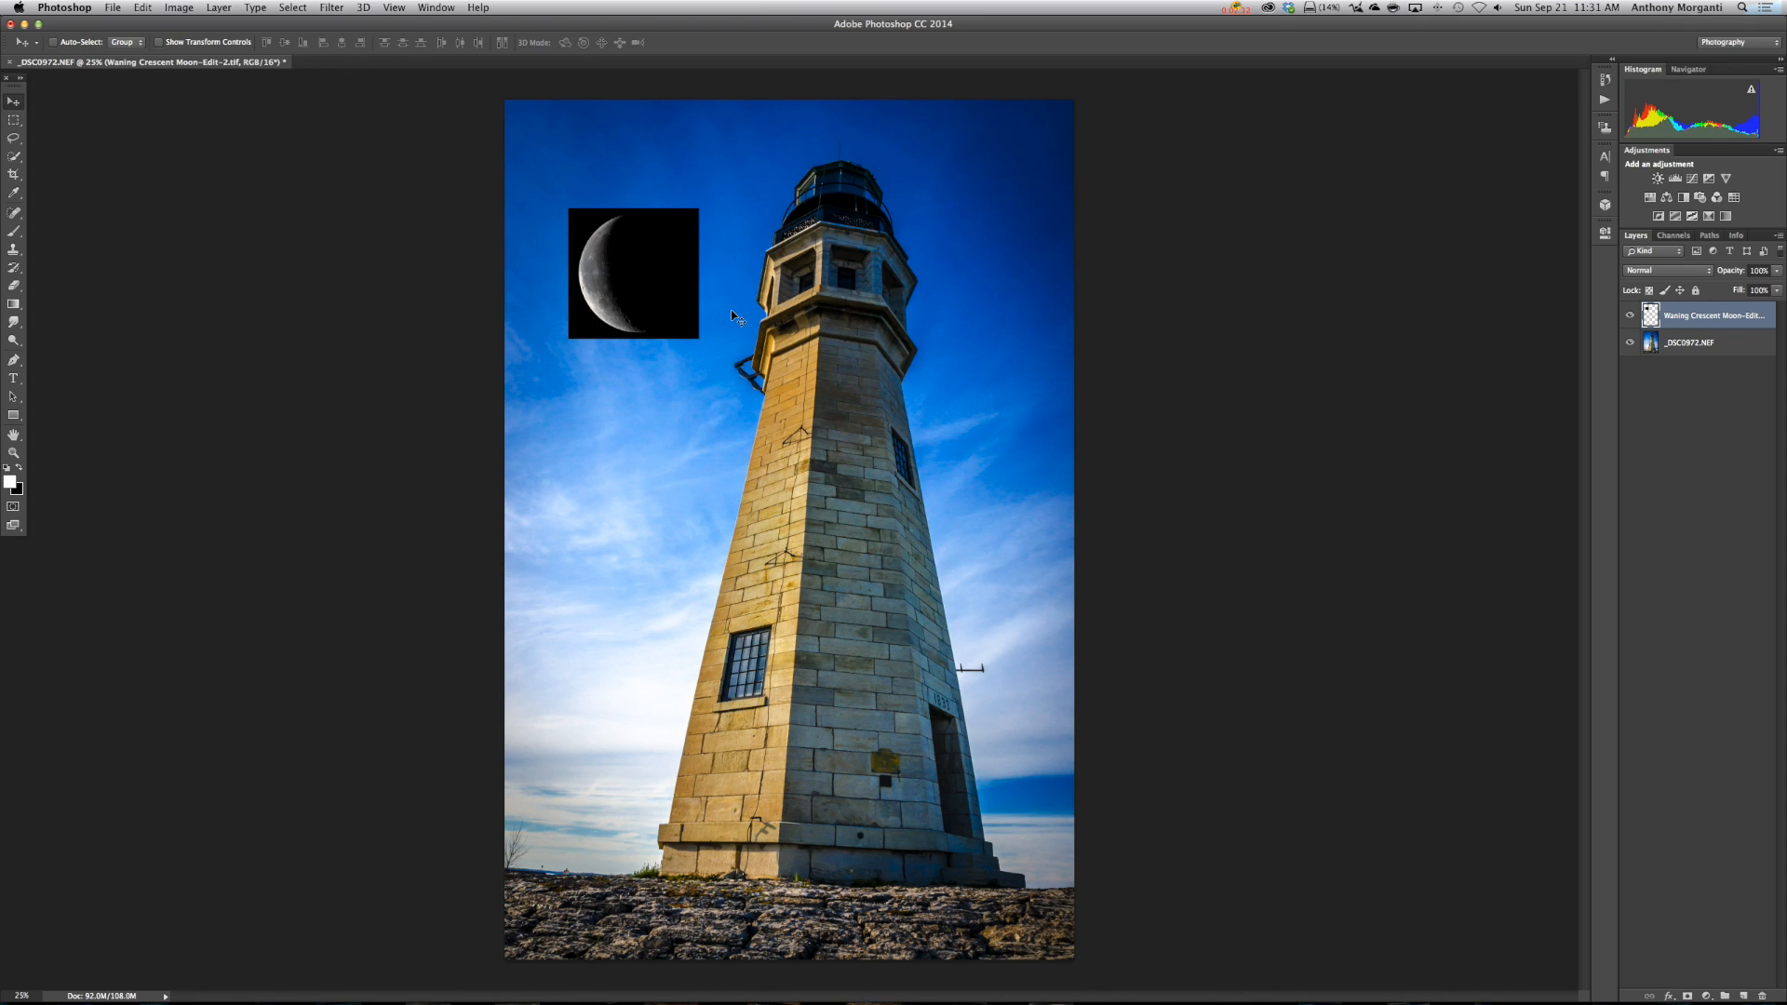
Use Free Transform to scale the crescent moon layer to about 103% and rotate it about 9° clockwise.
key(super+t)
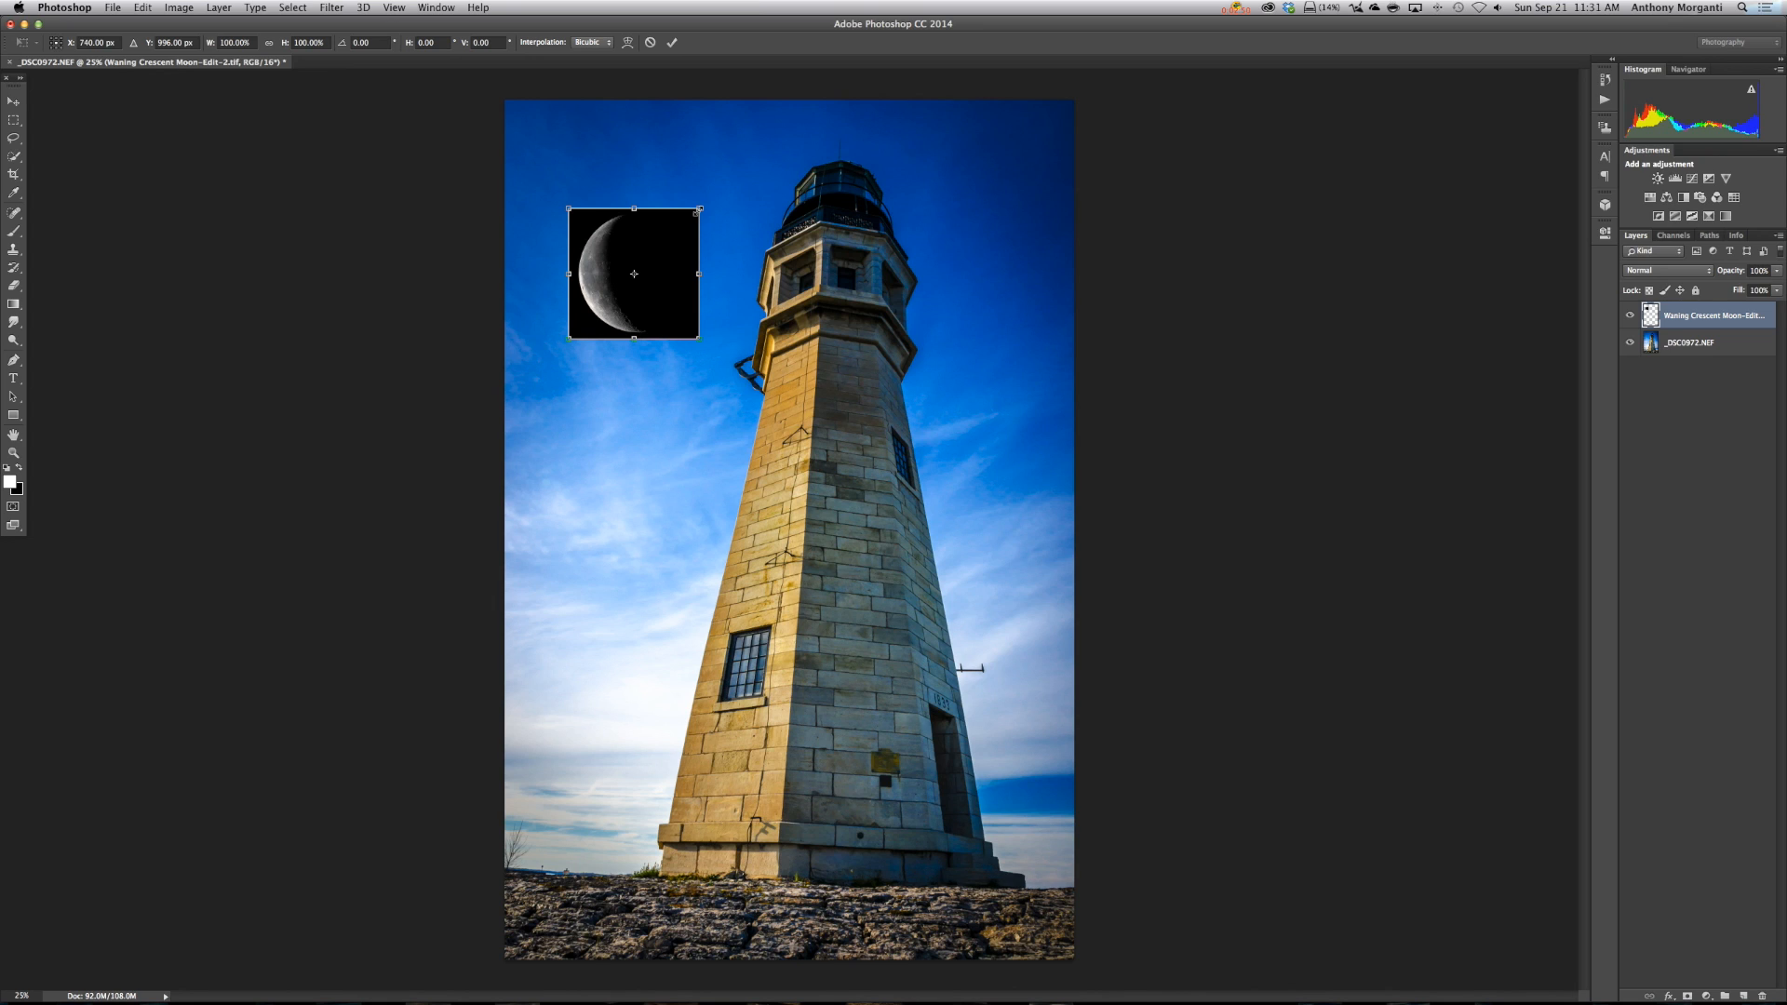
mouse_move(698, 211)
mouse_down()
mouse_move(655, 253)
mouse_move(728, 197)
mouse_move(705, 213)
mouse_up()
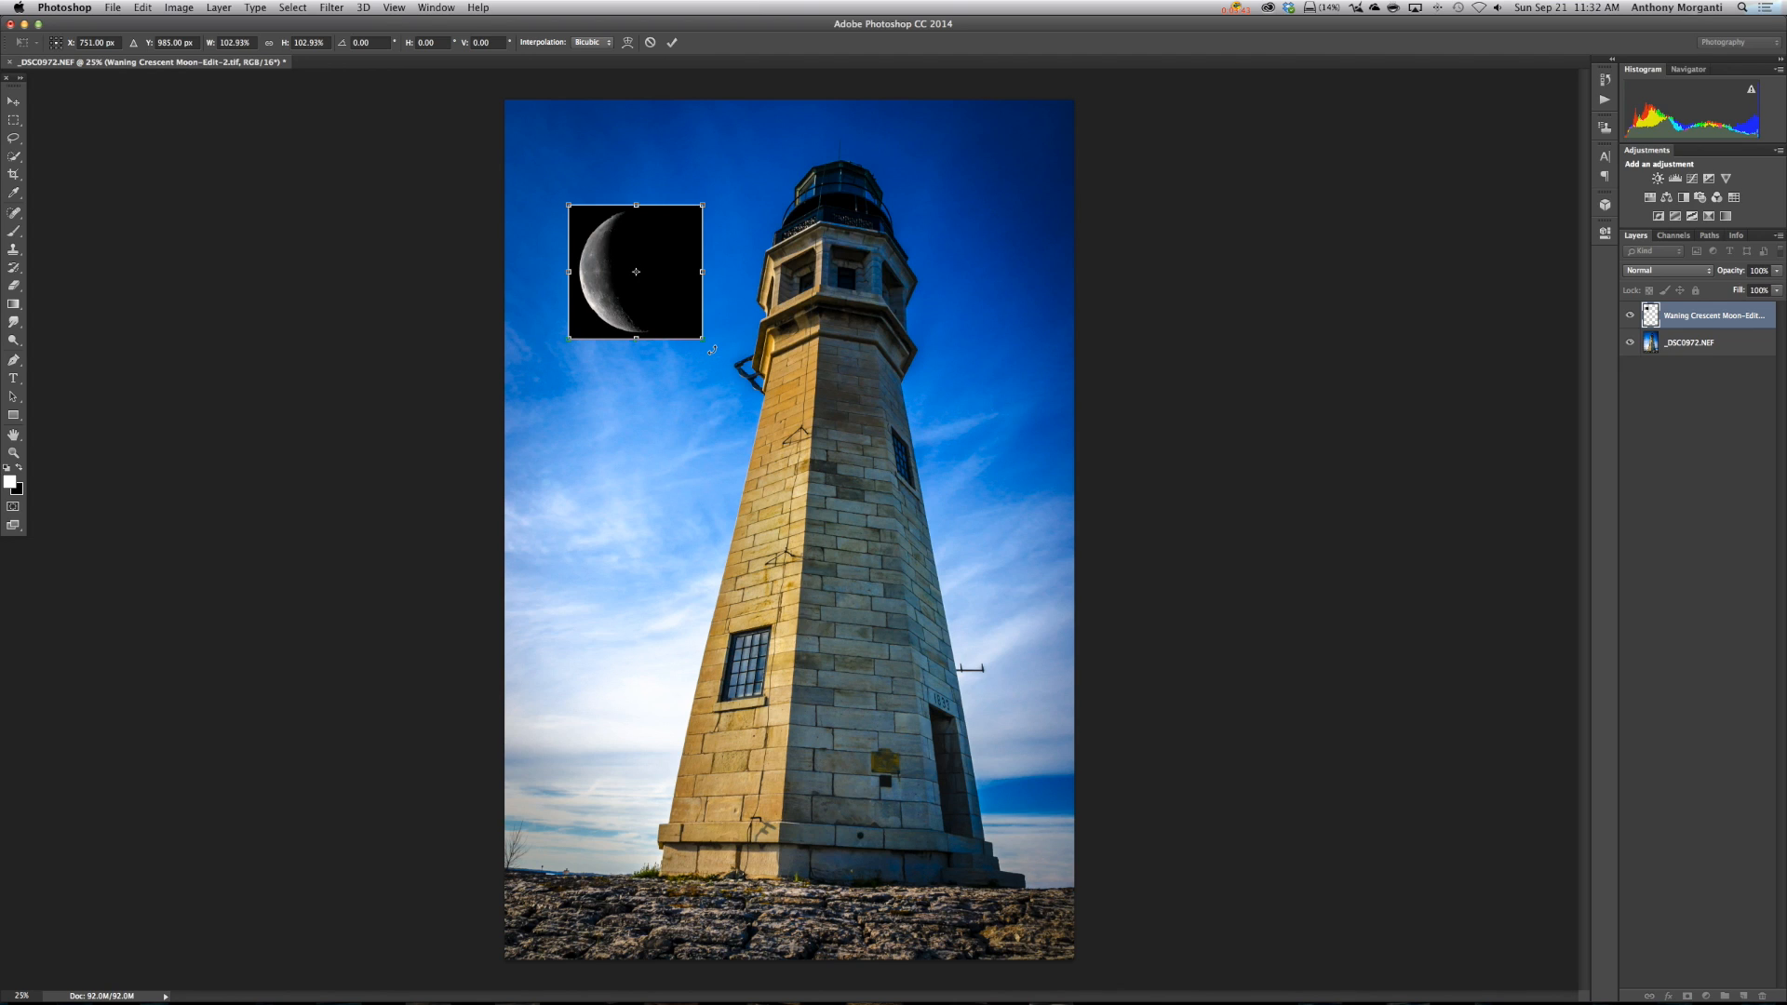
drag(712, 350, 699, 361)
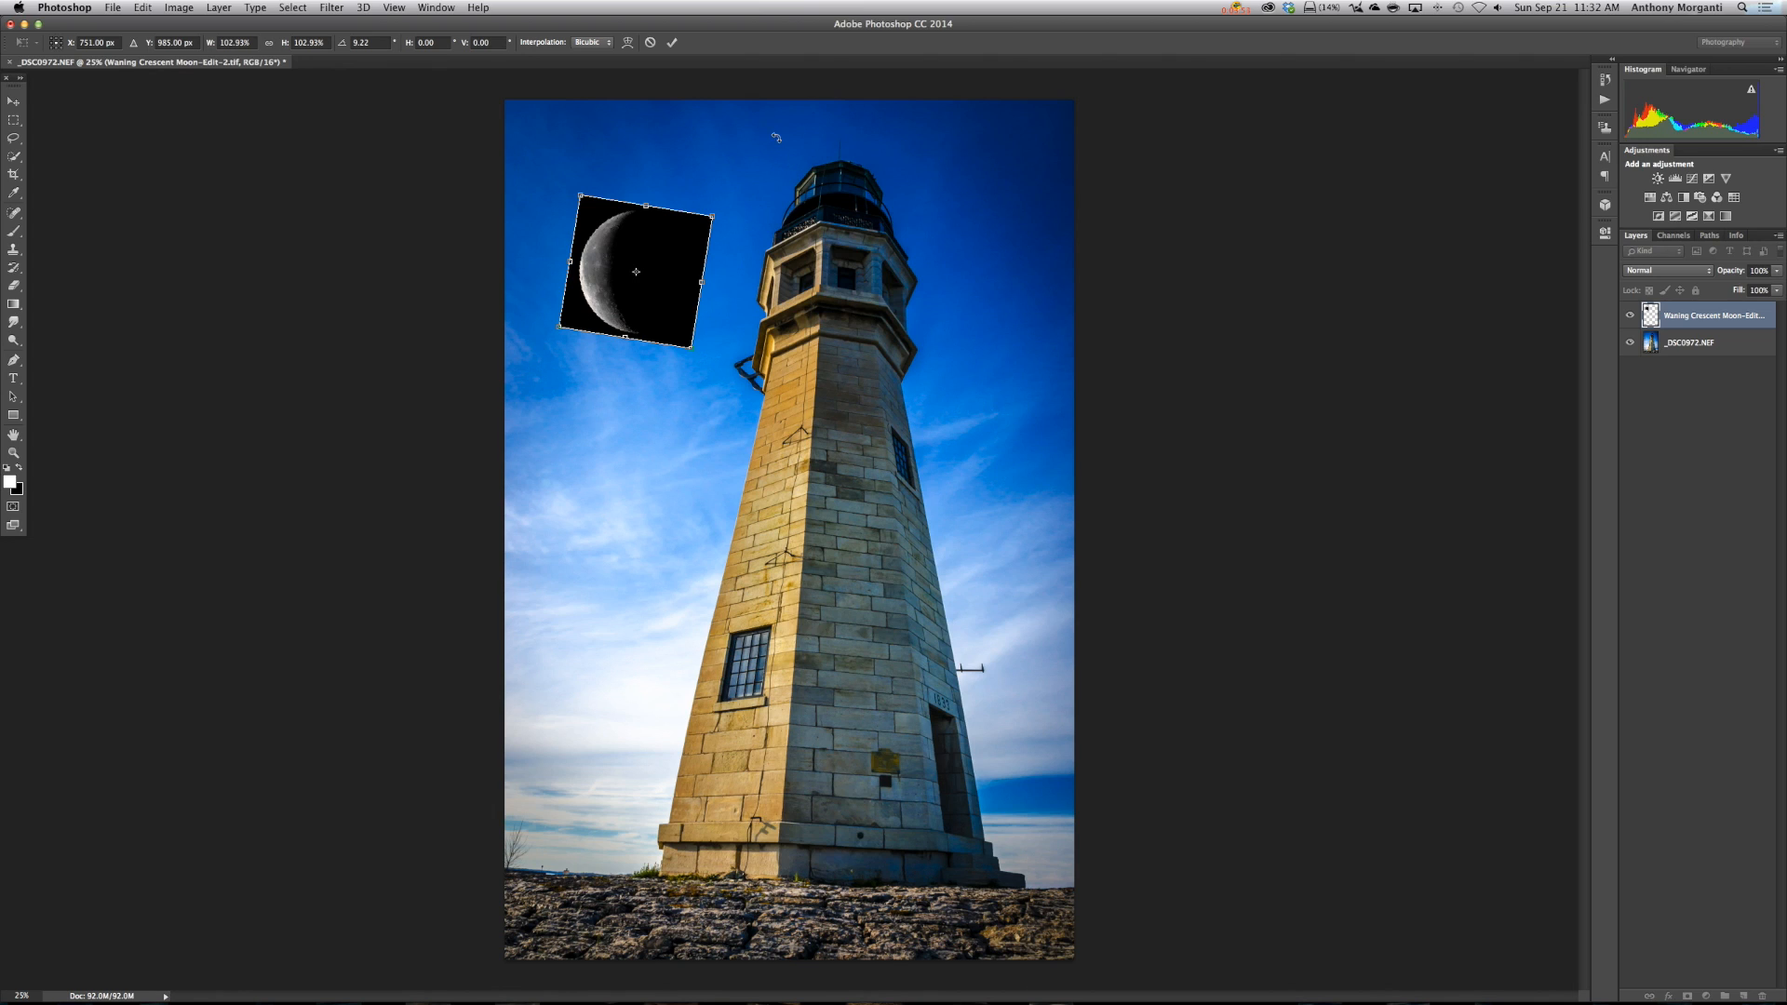
click(672, 42)
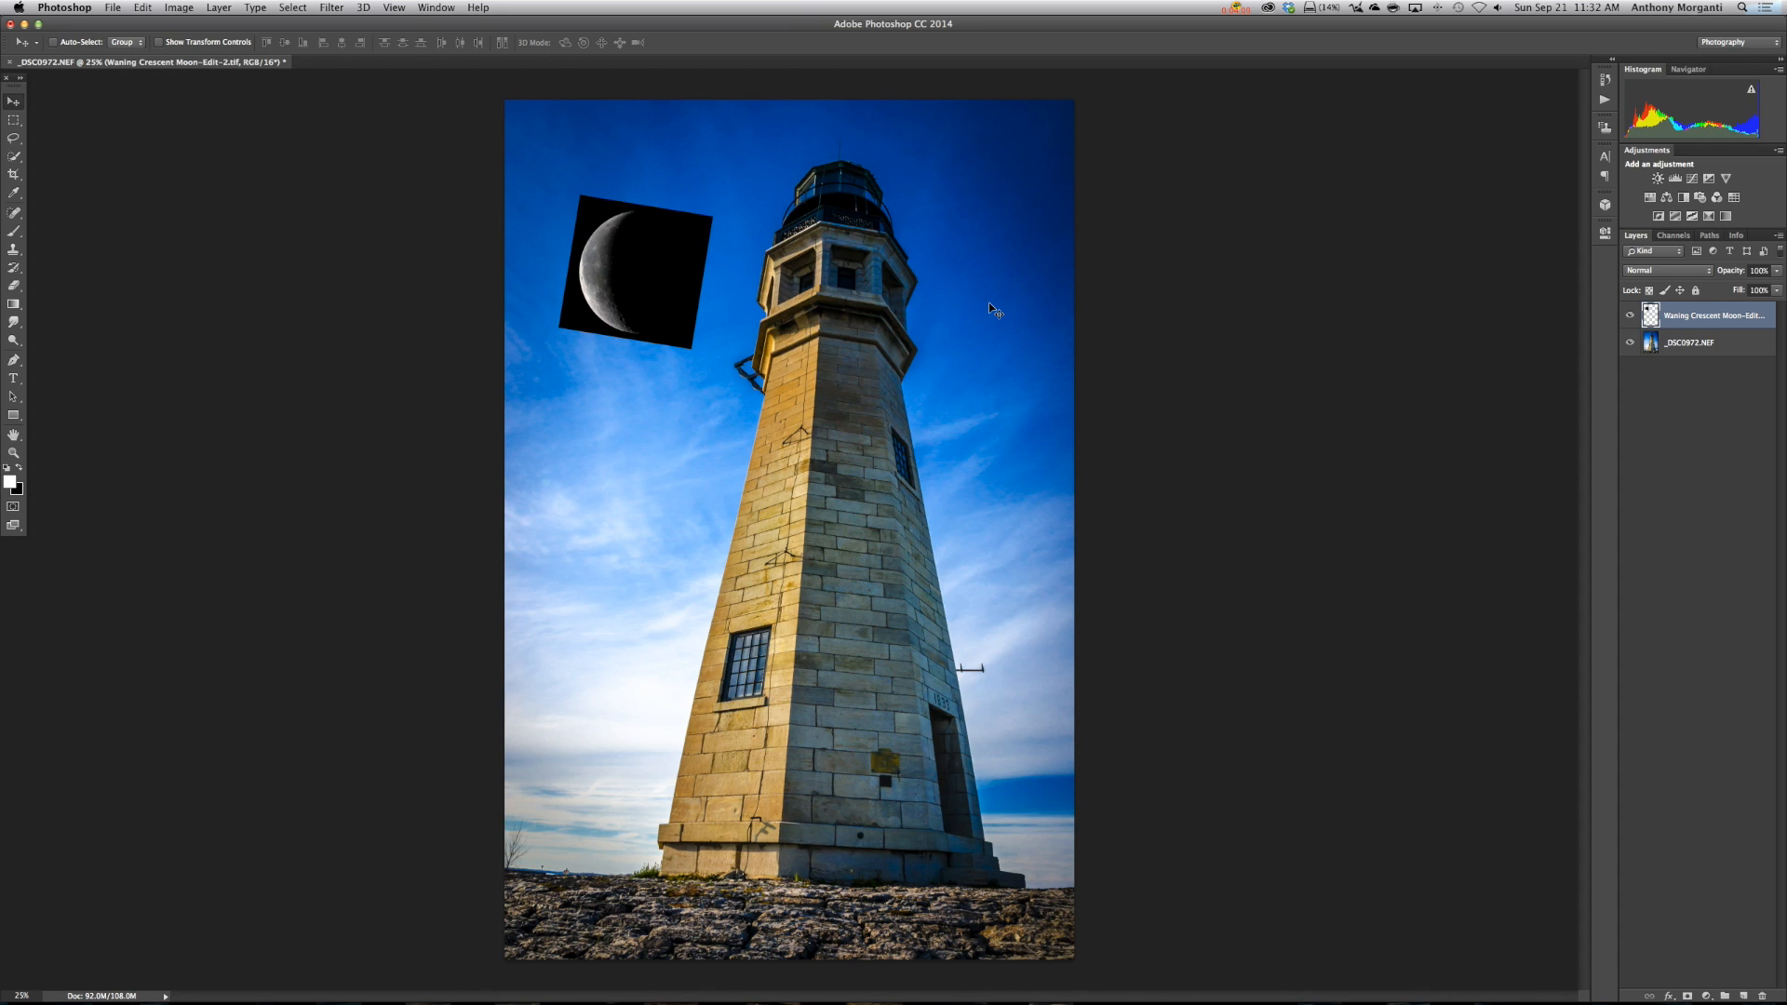
Set the crescent moon layer's blend mode to Screen and reduce its opacity to about 46%.
click(1679, 271)
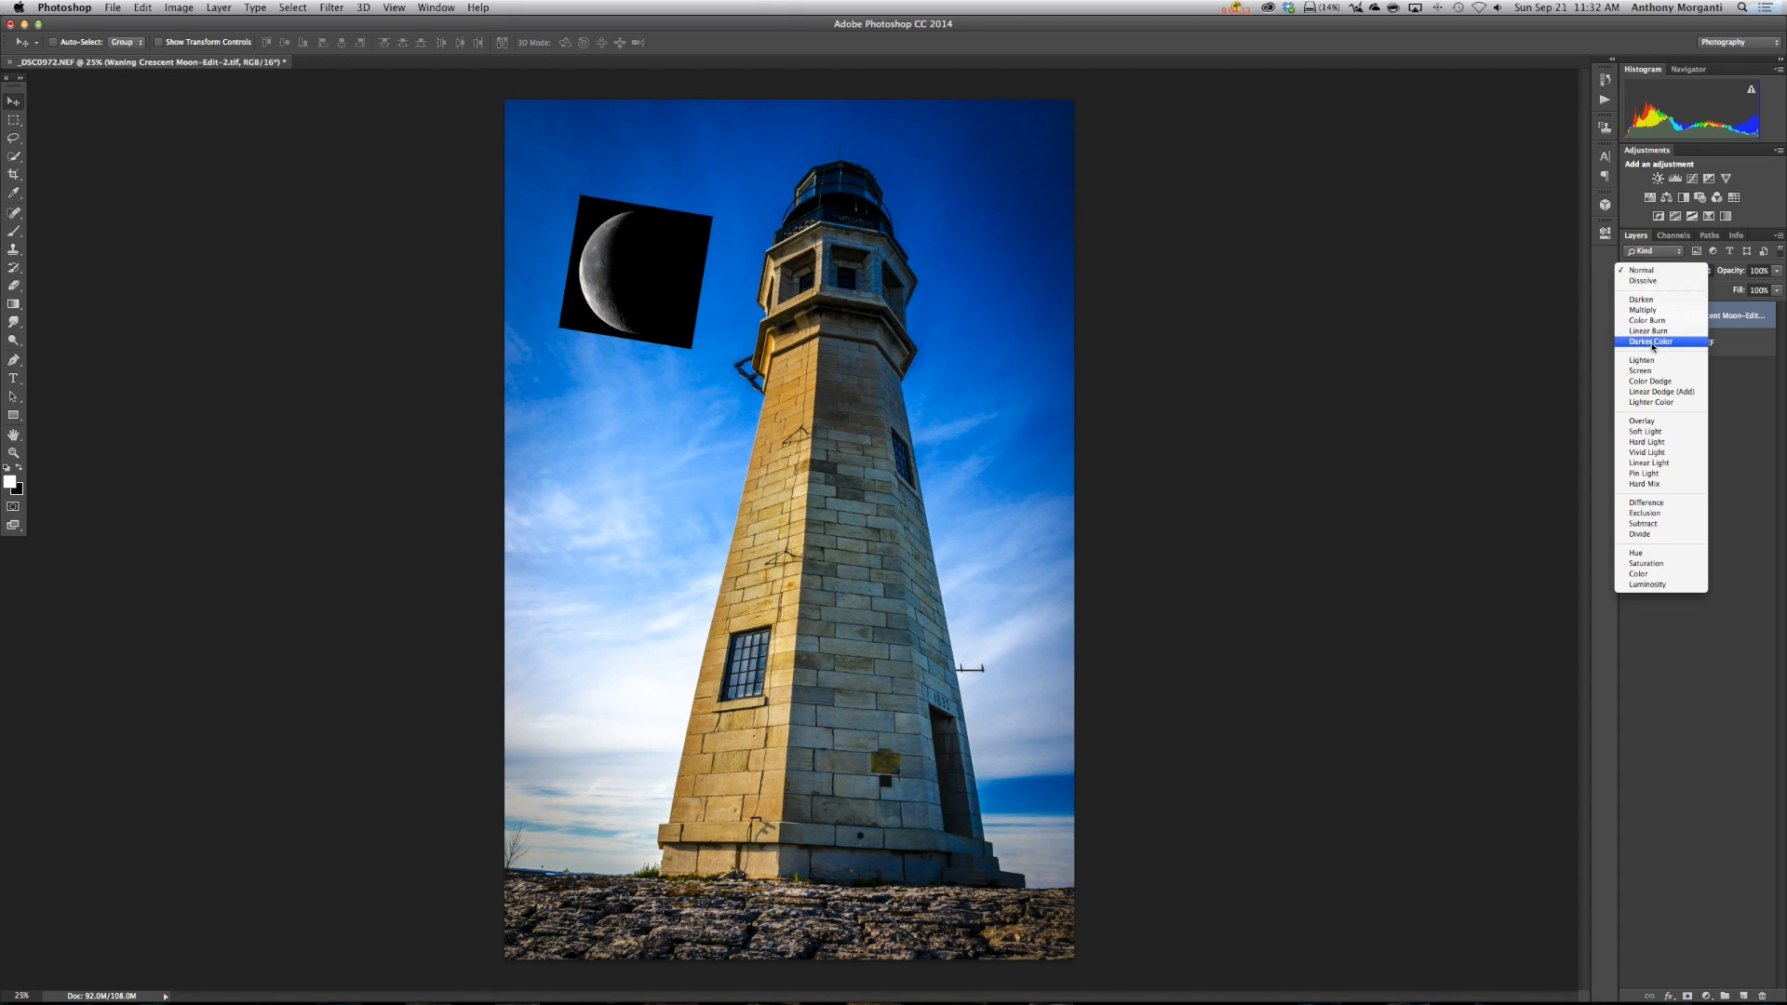
click(1649, 371)
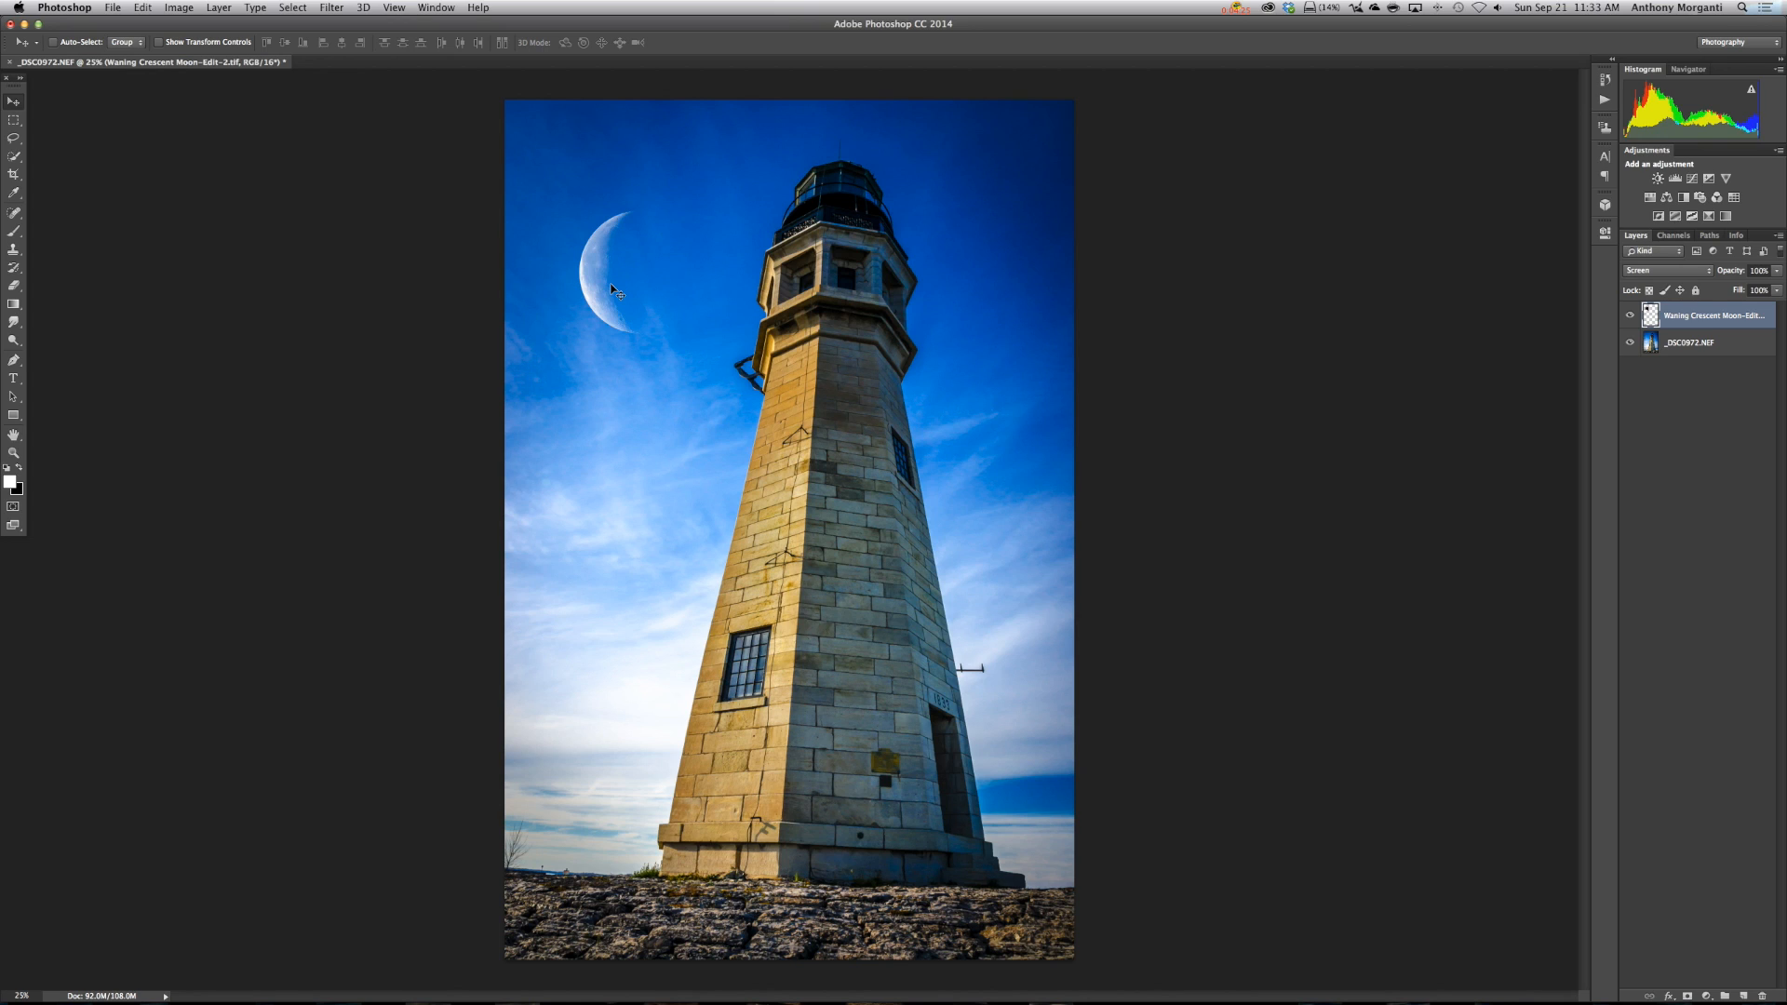
click(1777, 272)
click(1777, 273)
drag(1736, 275, 1701, 274)
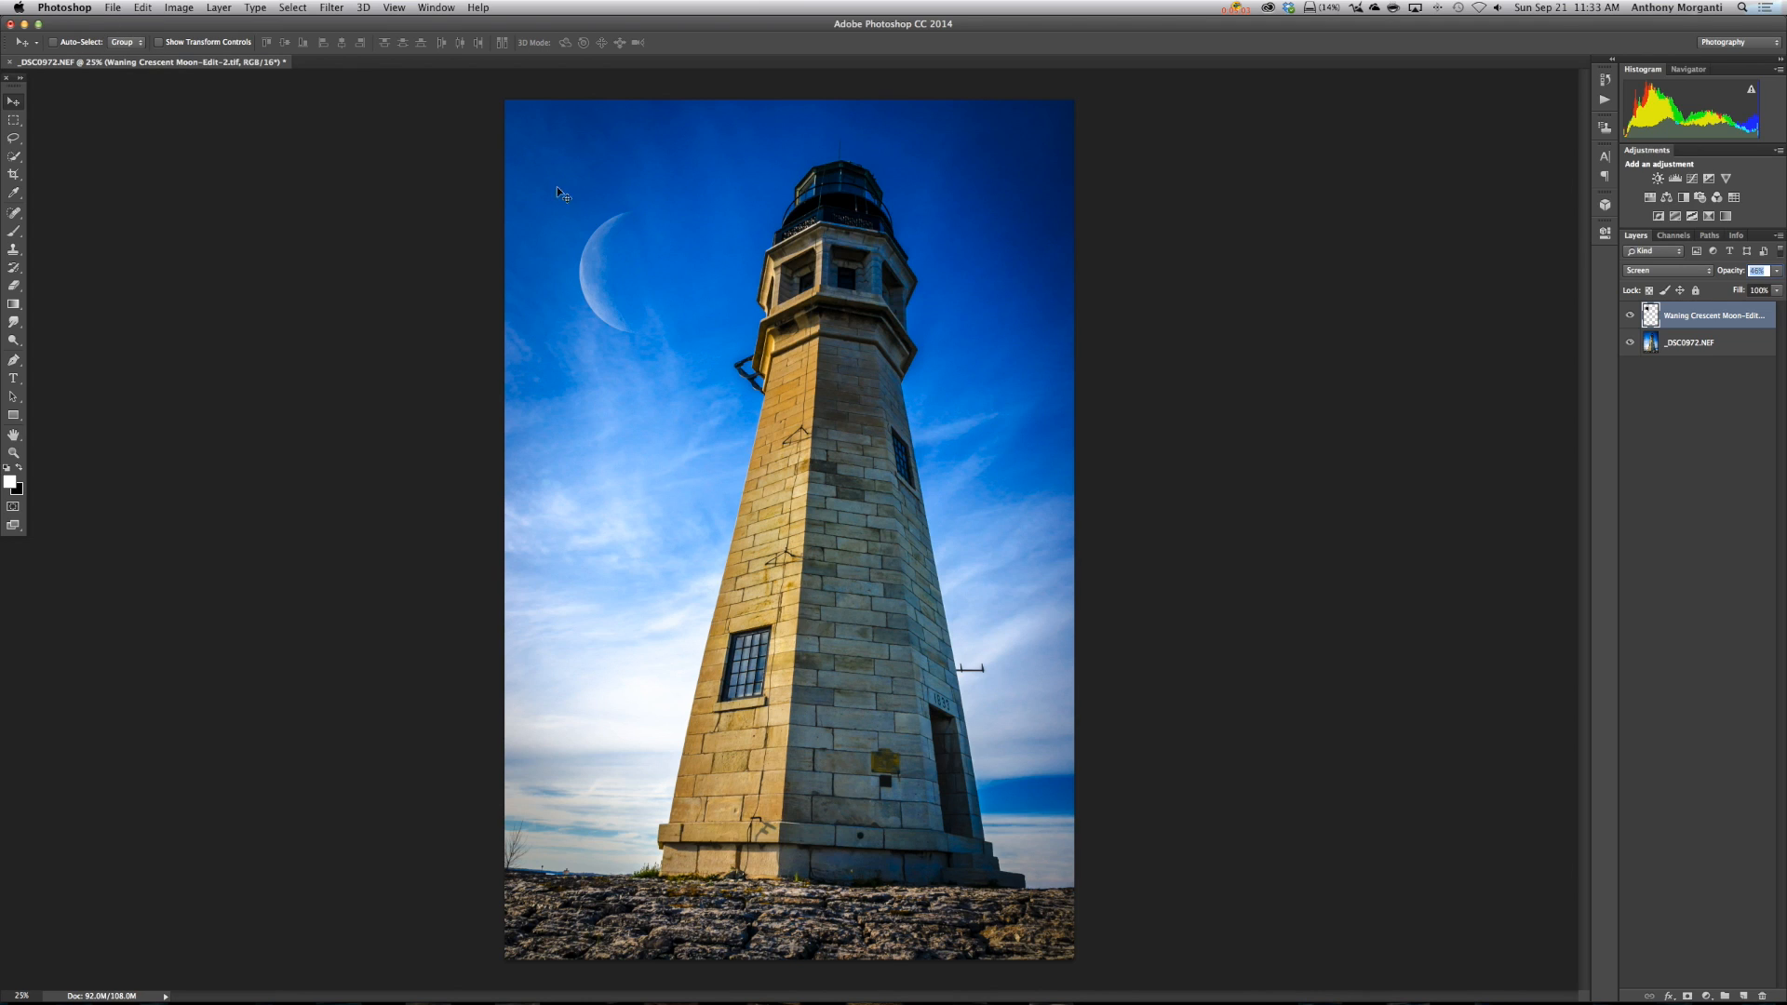
Quit Photoshop, saving the lighthouse and moon composite back to Lightroom.
click(93, 10)
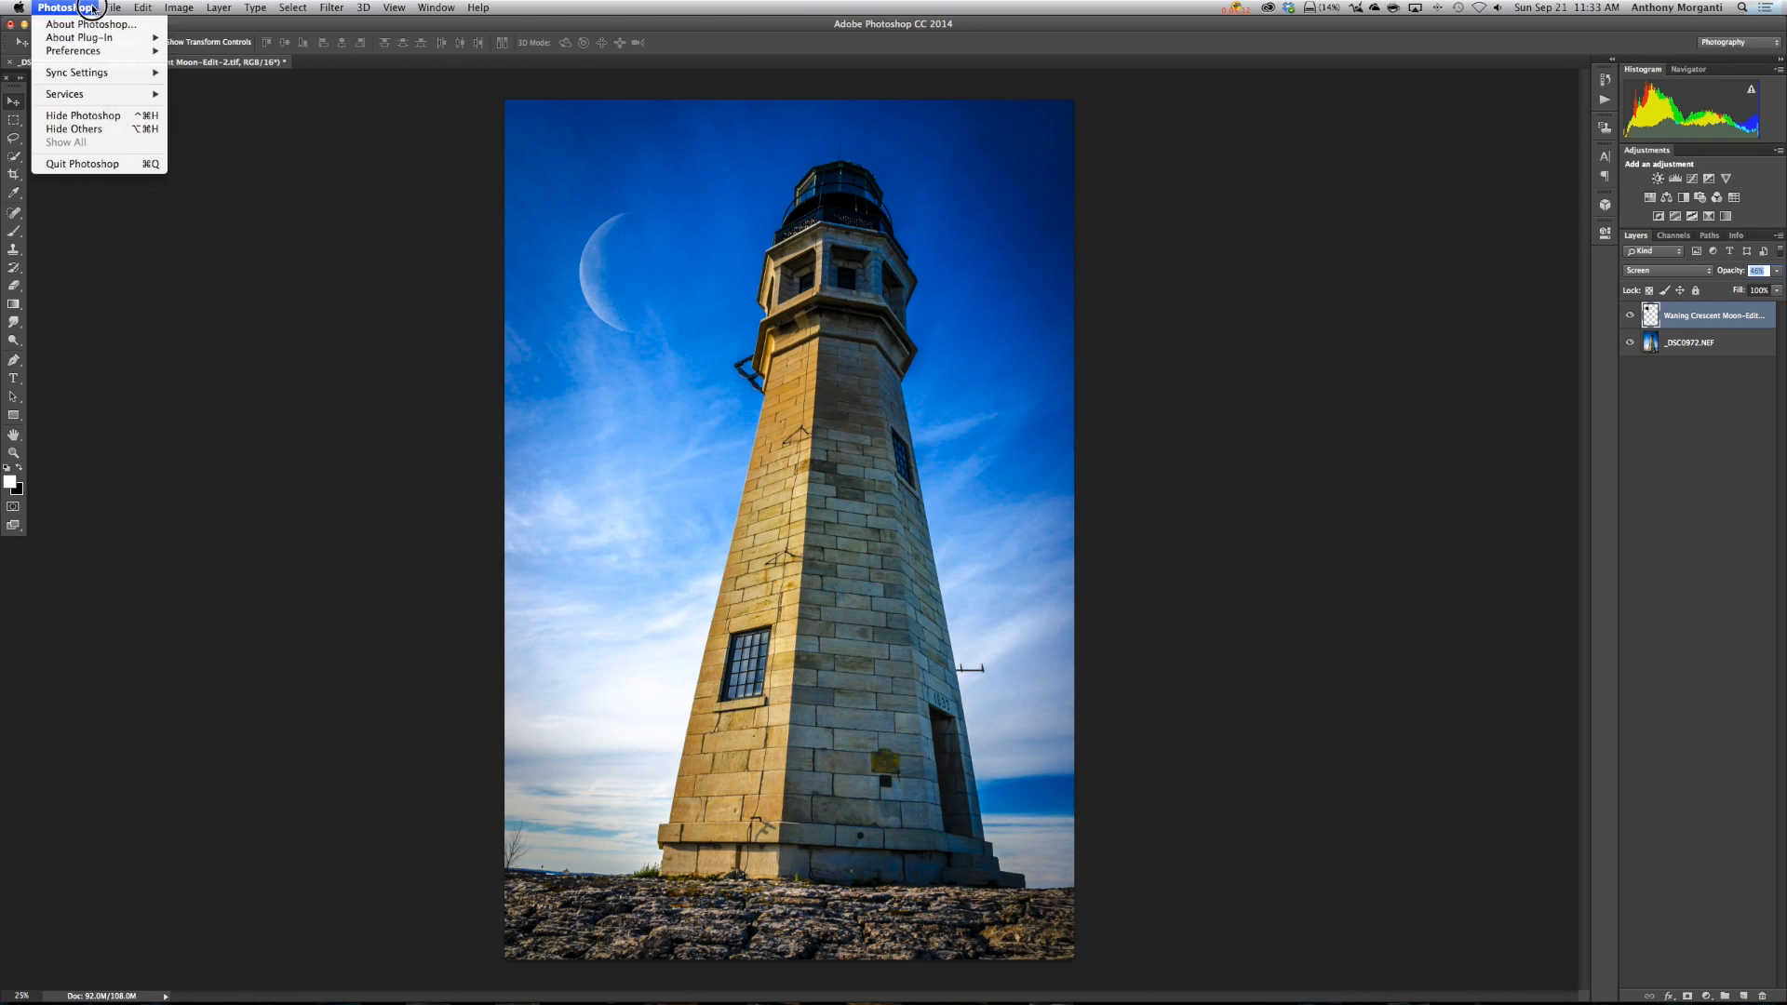
click(94, 169)
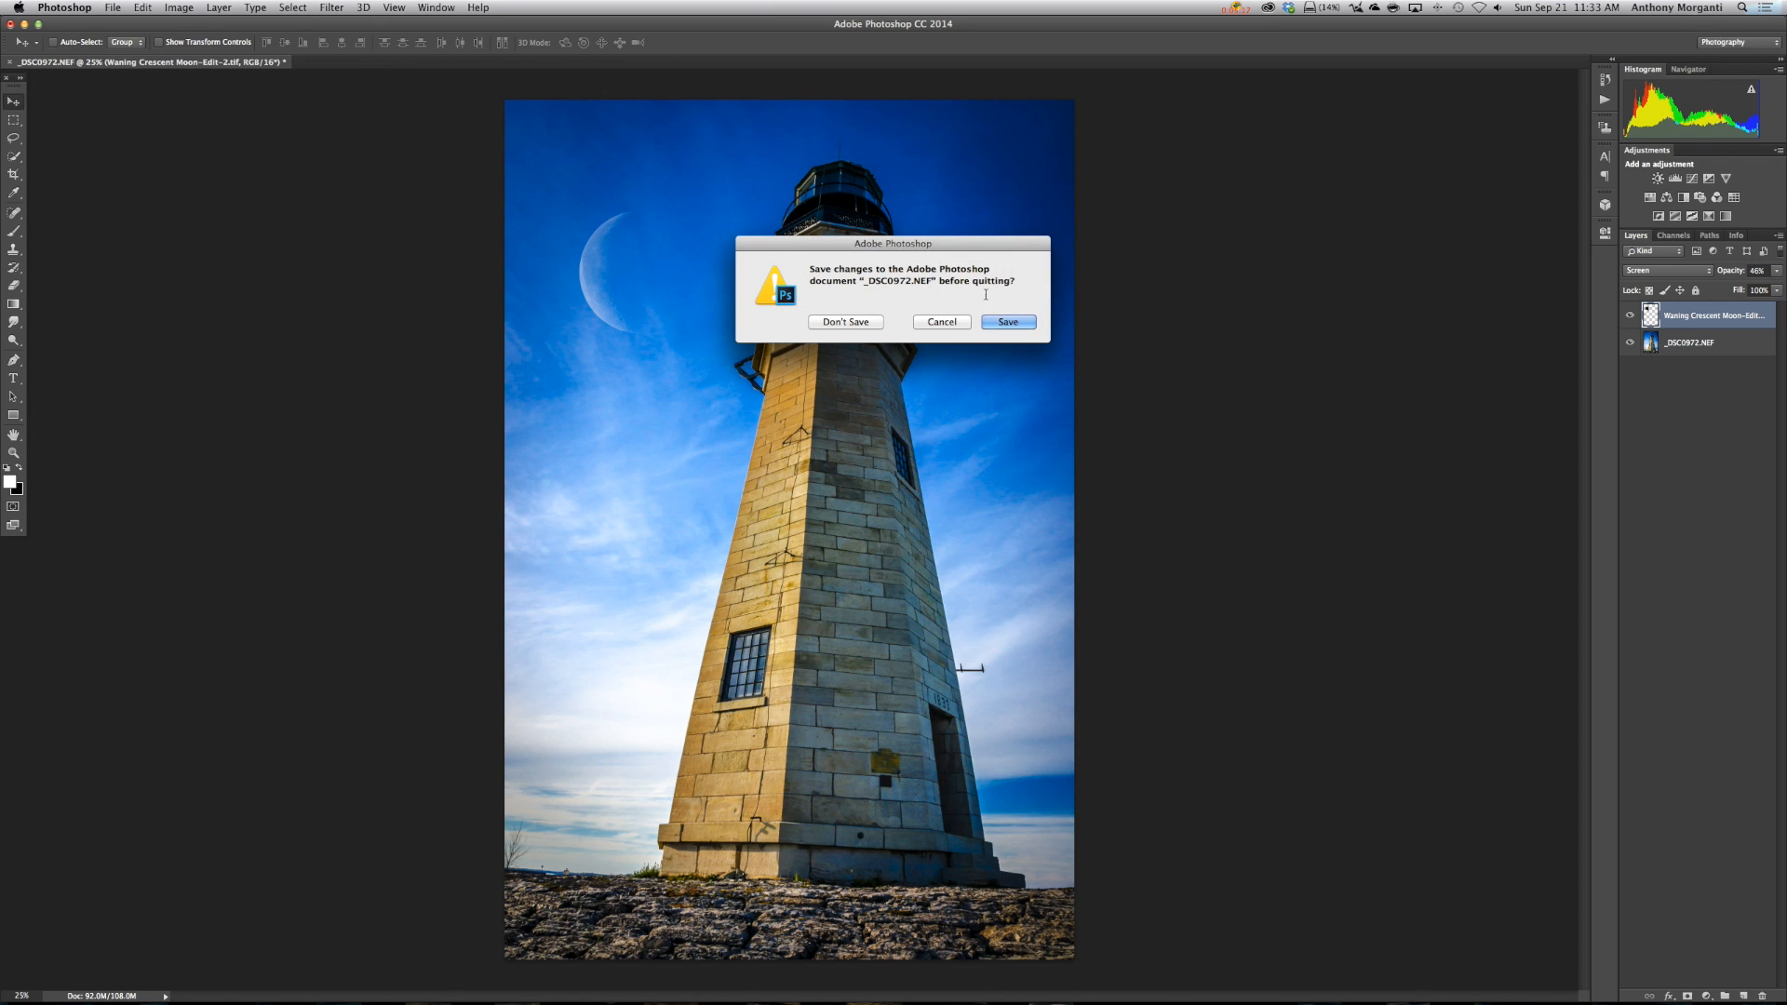
click(1007, 323)
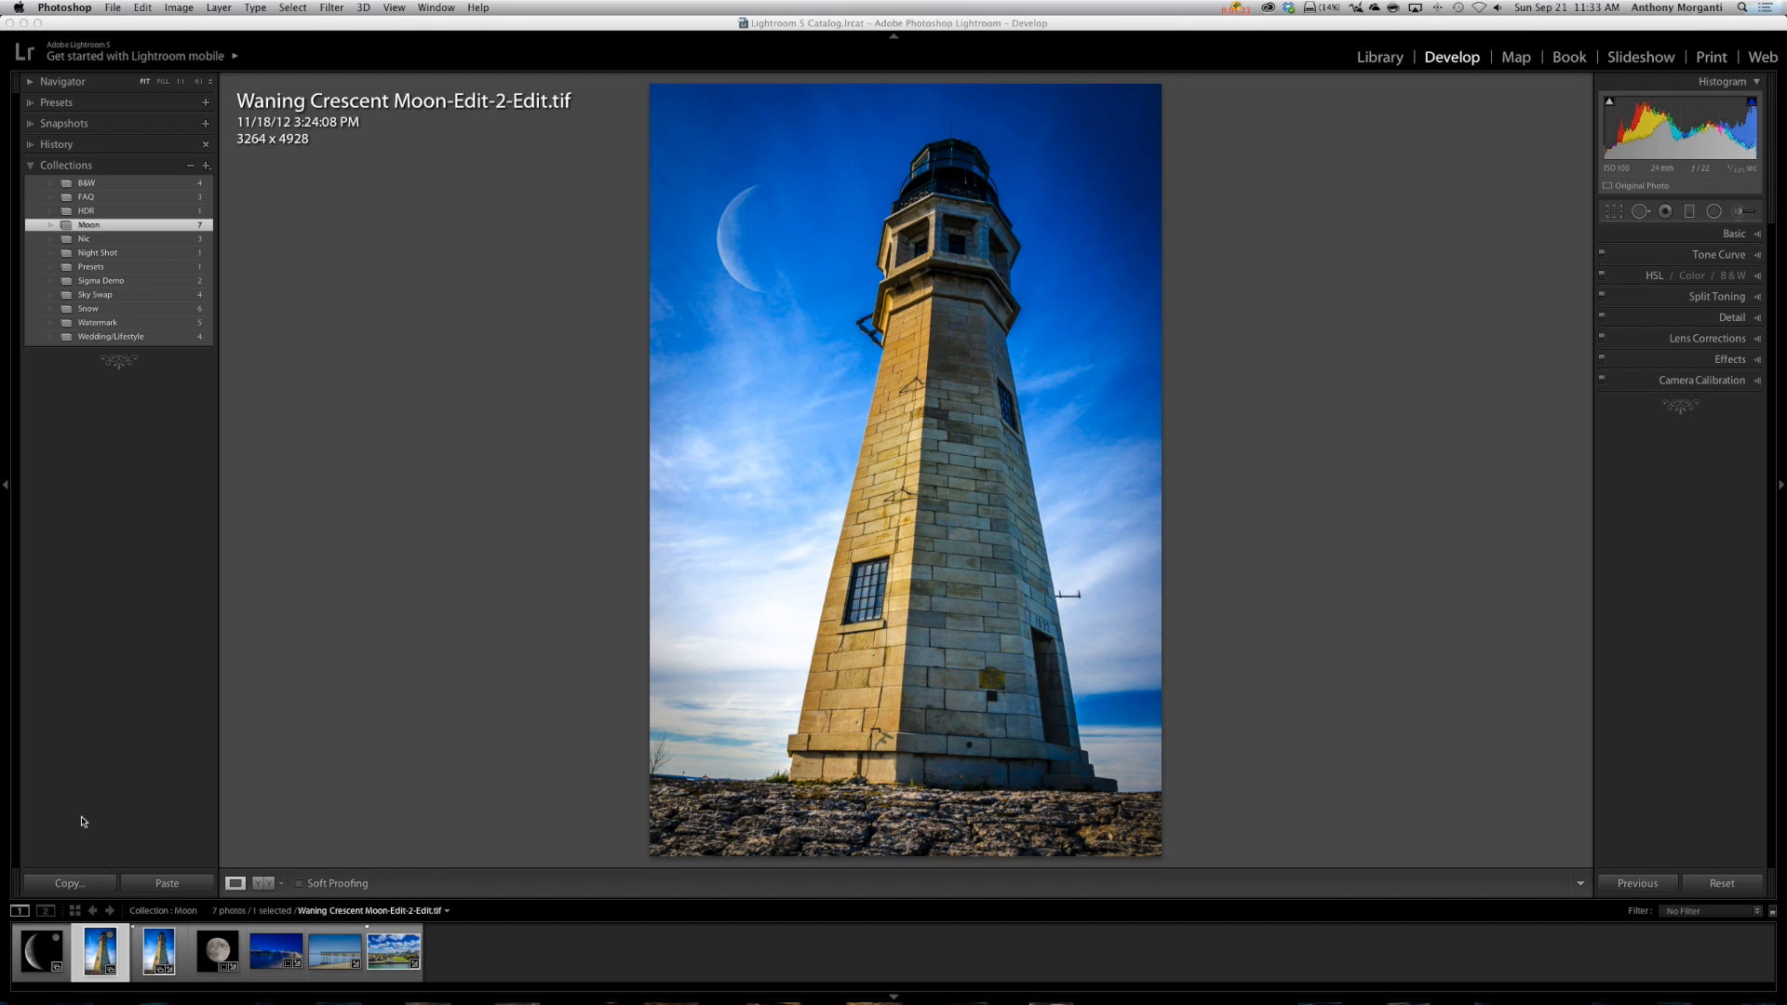
Compare the original lighthouse and crescent moon photos with the saved composite in Lightroom.
click(149, 960)
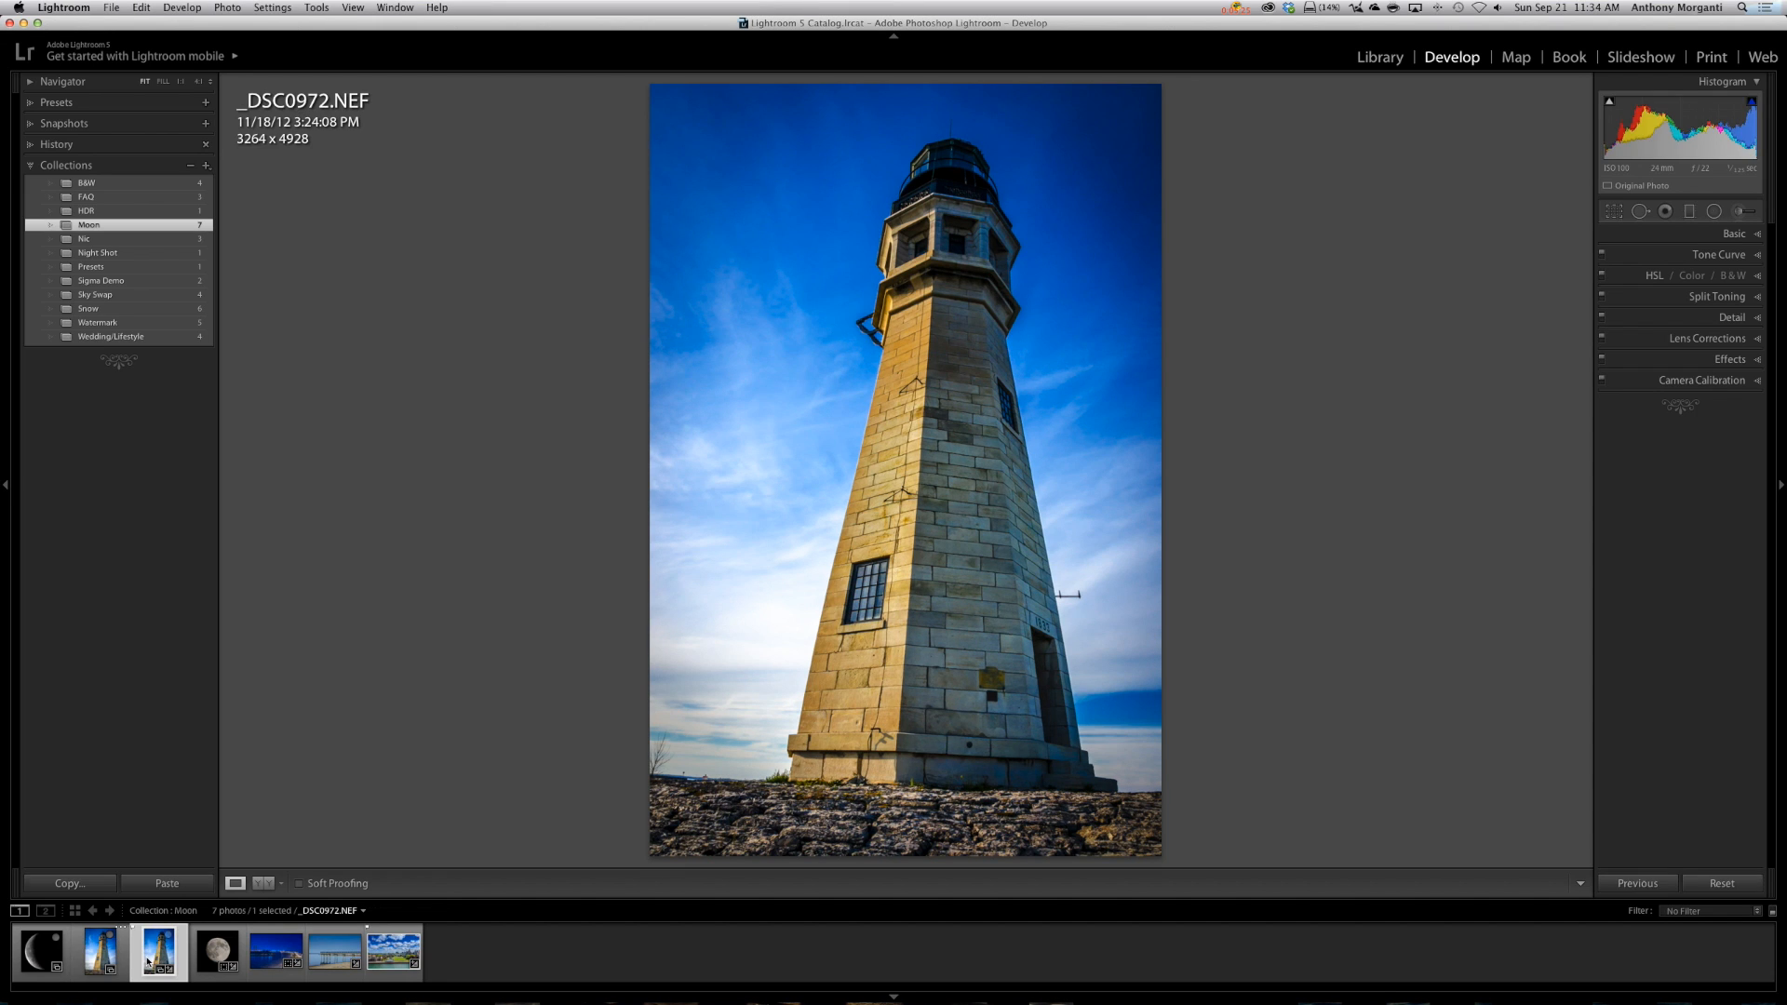
click(39, 954)
click(96, 959)
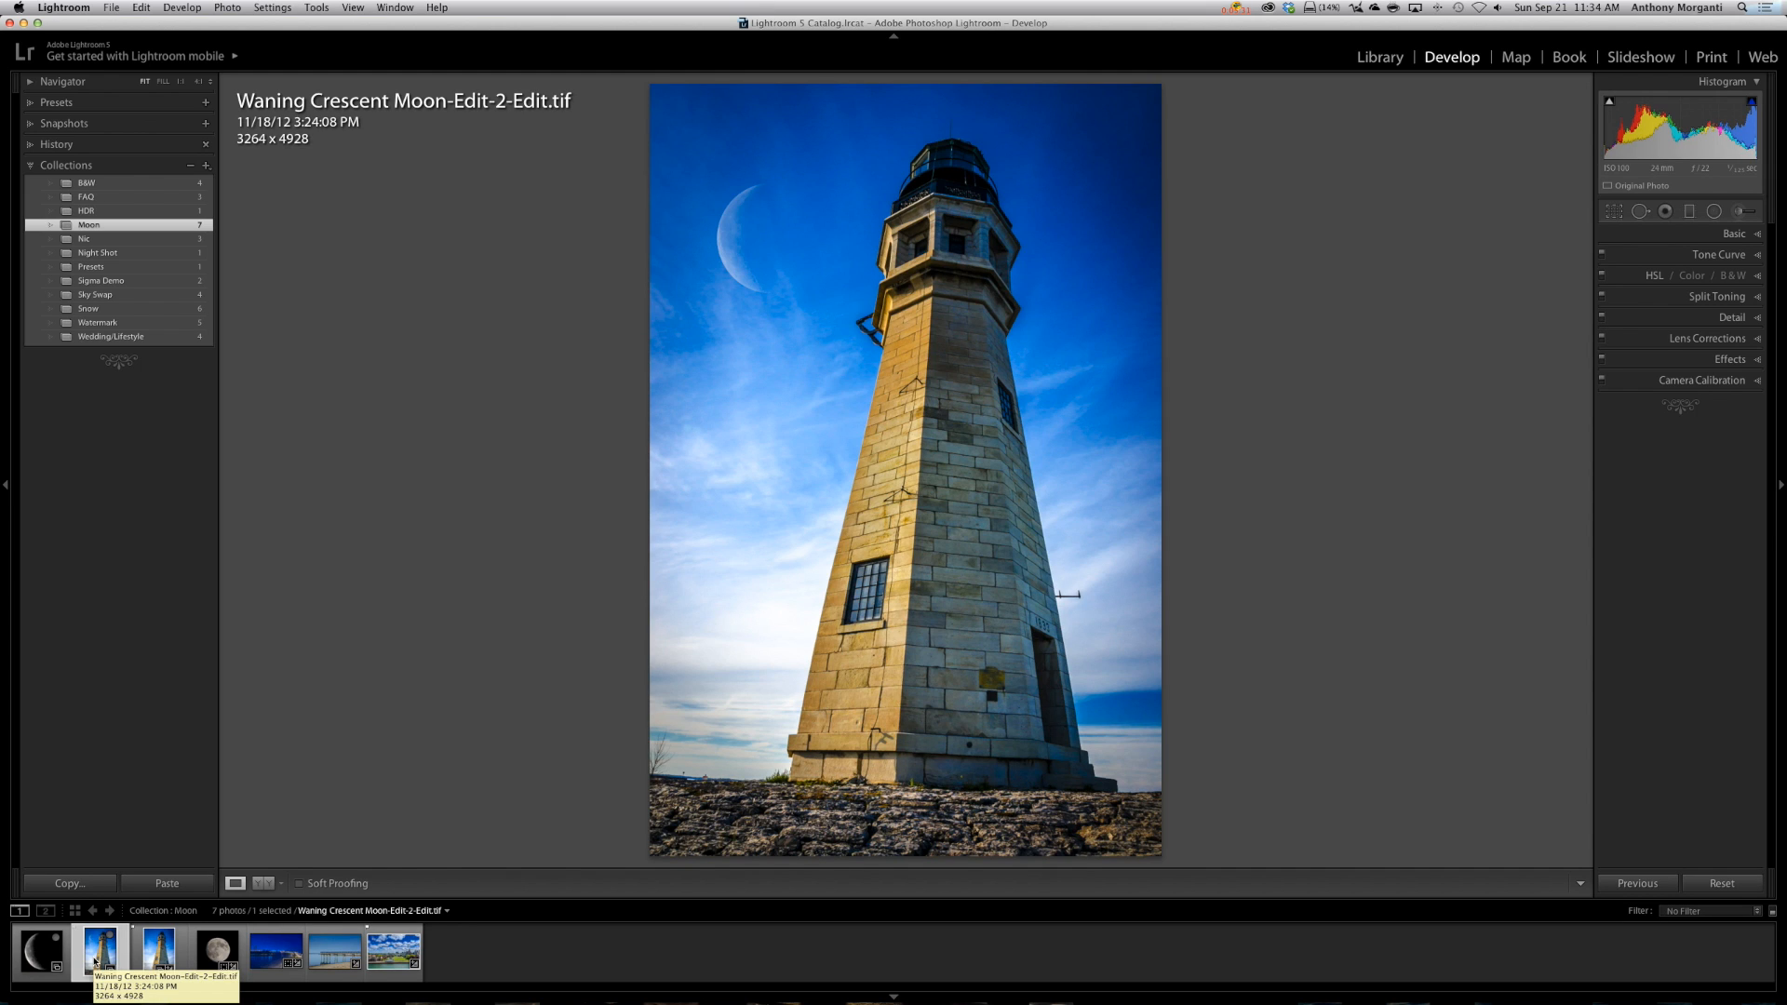
Open the full moon photo and the cloudy city waterfront photo together as layers in one Photoshop document.
click(218, 951)
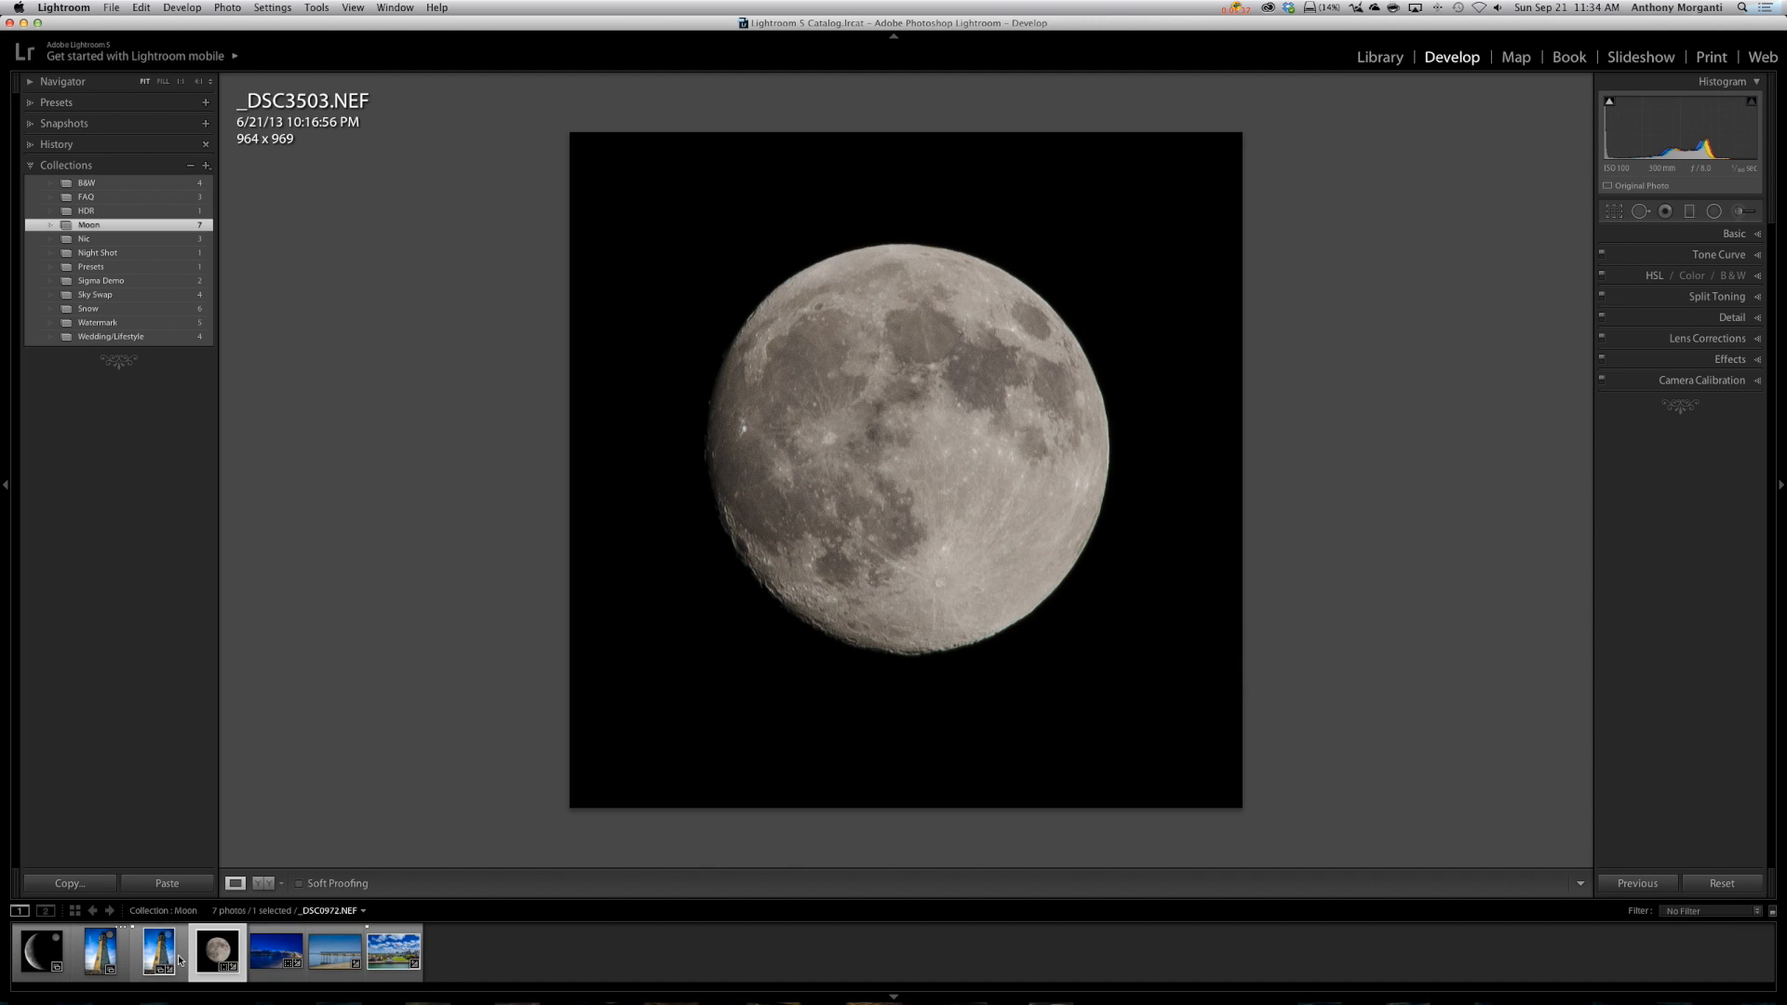
click(392, 954)
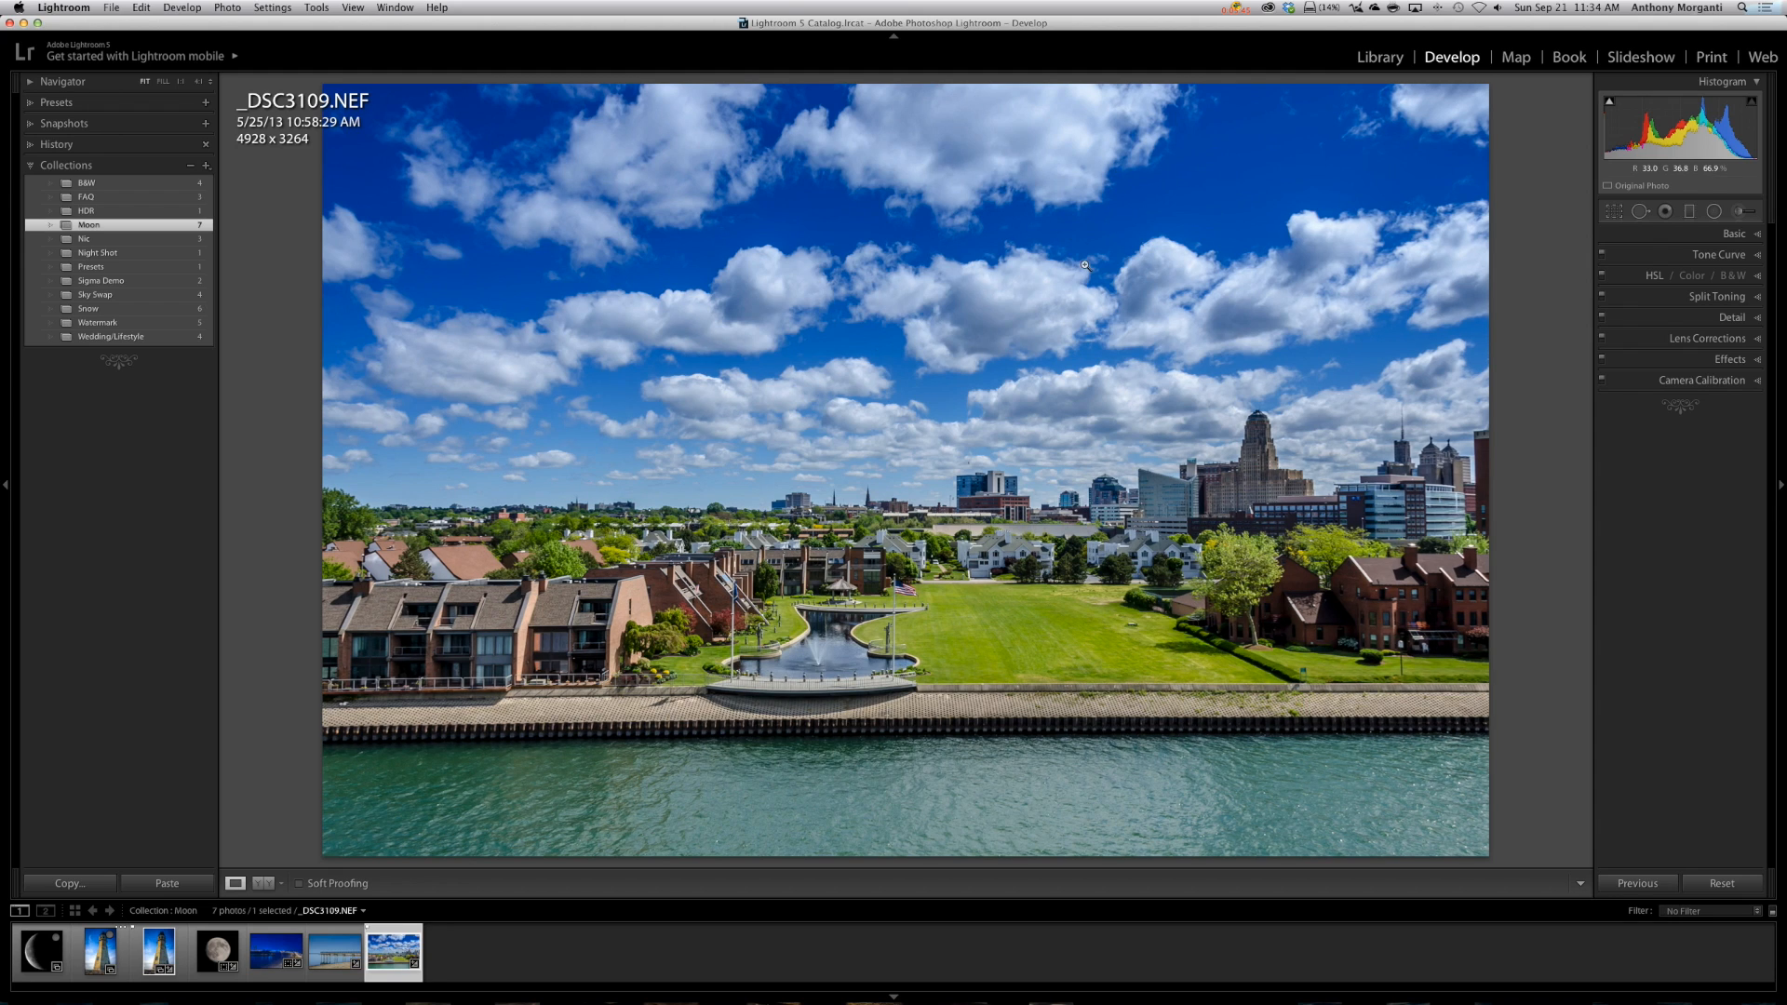
super+click(217, 950)
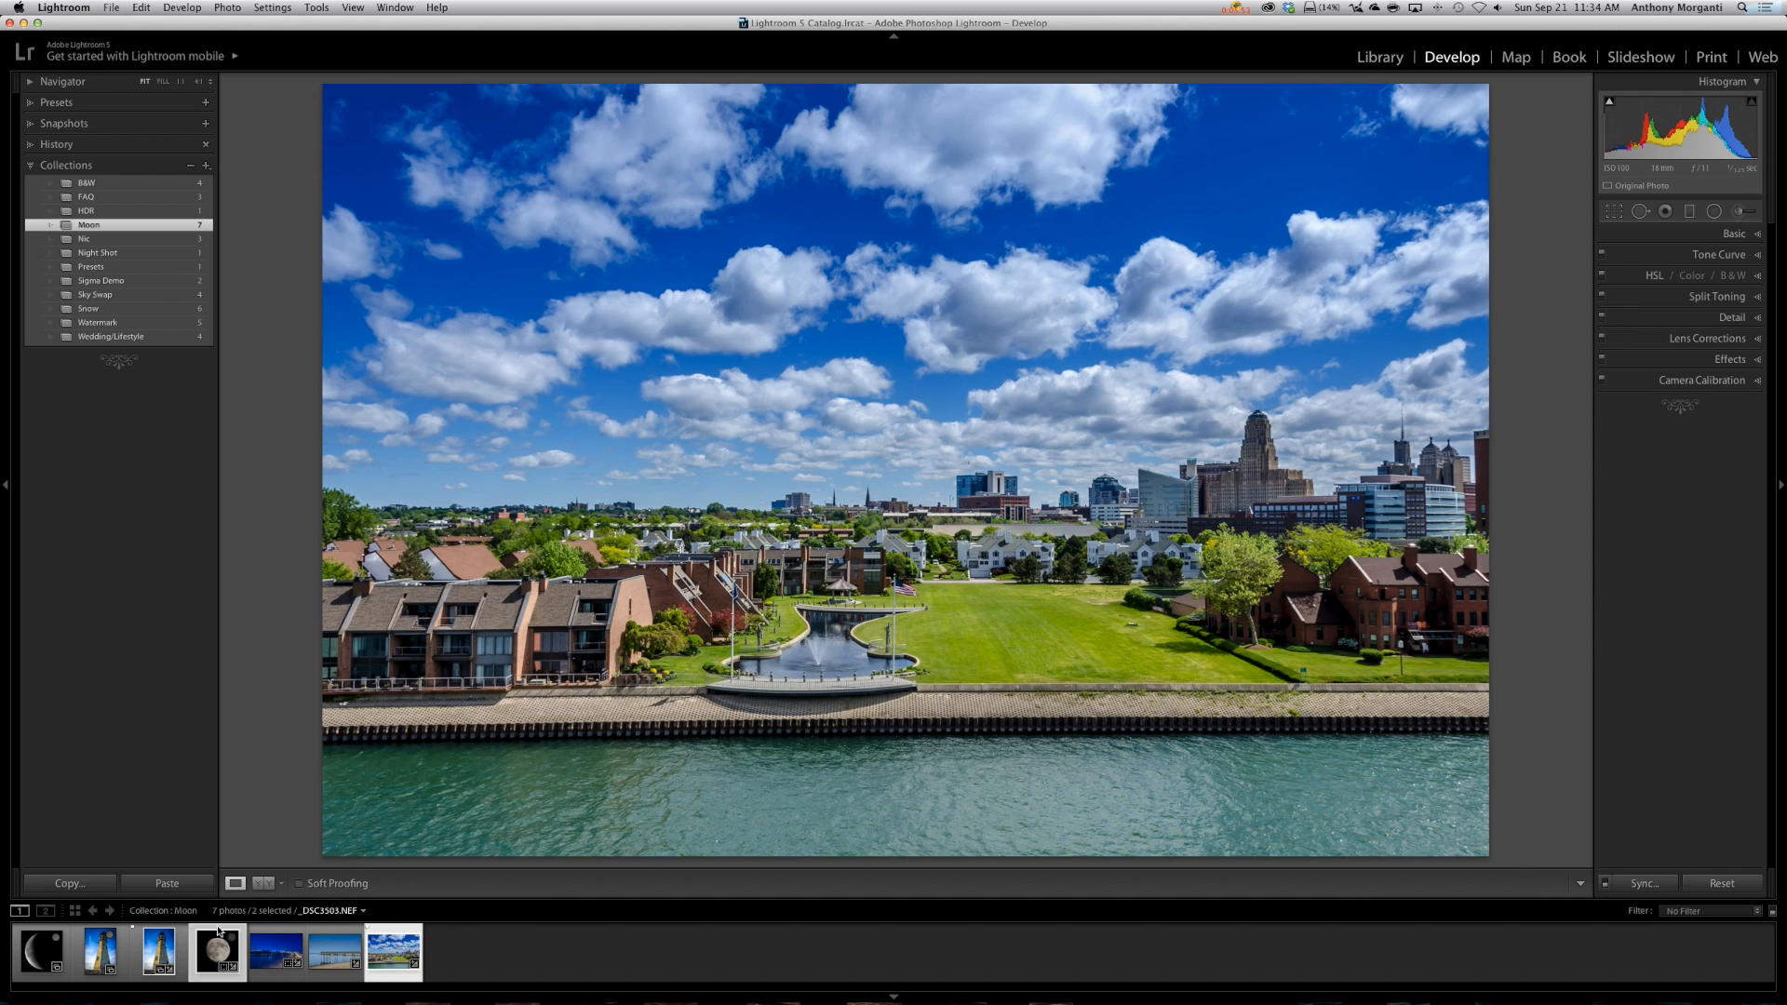
right_click(384, 947)
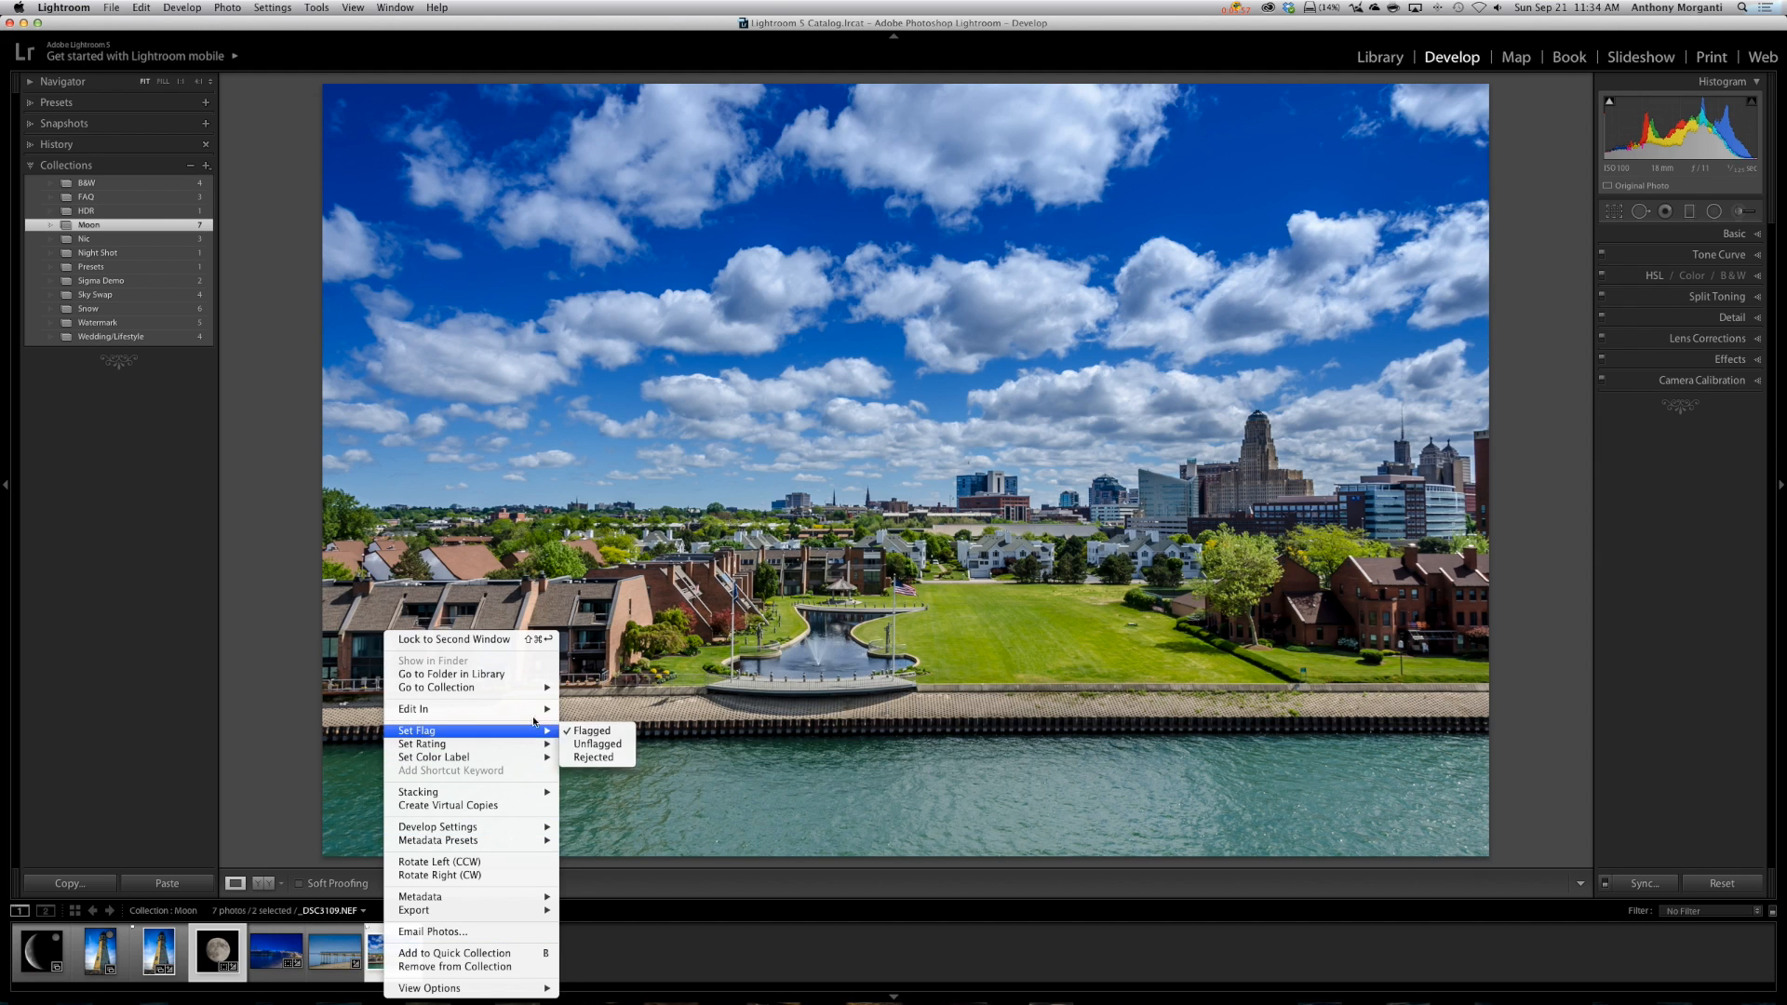
mouse_move(542, 710)
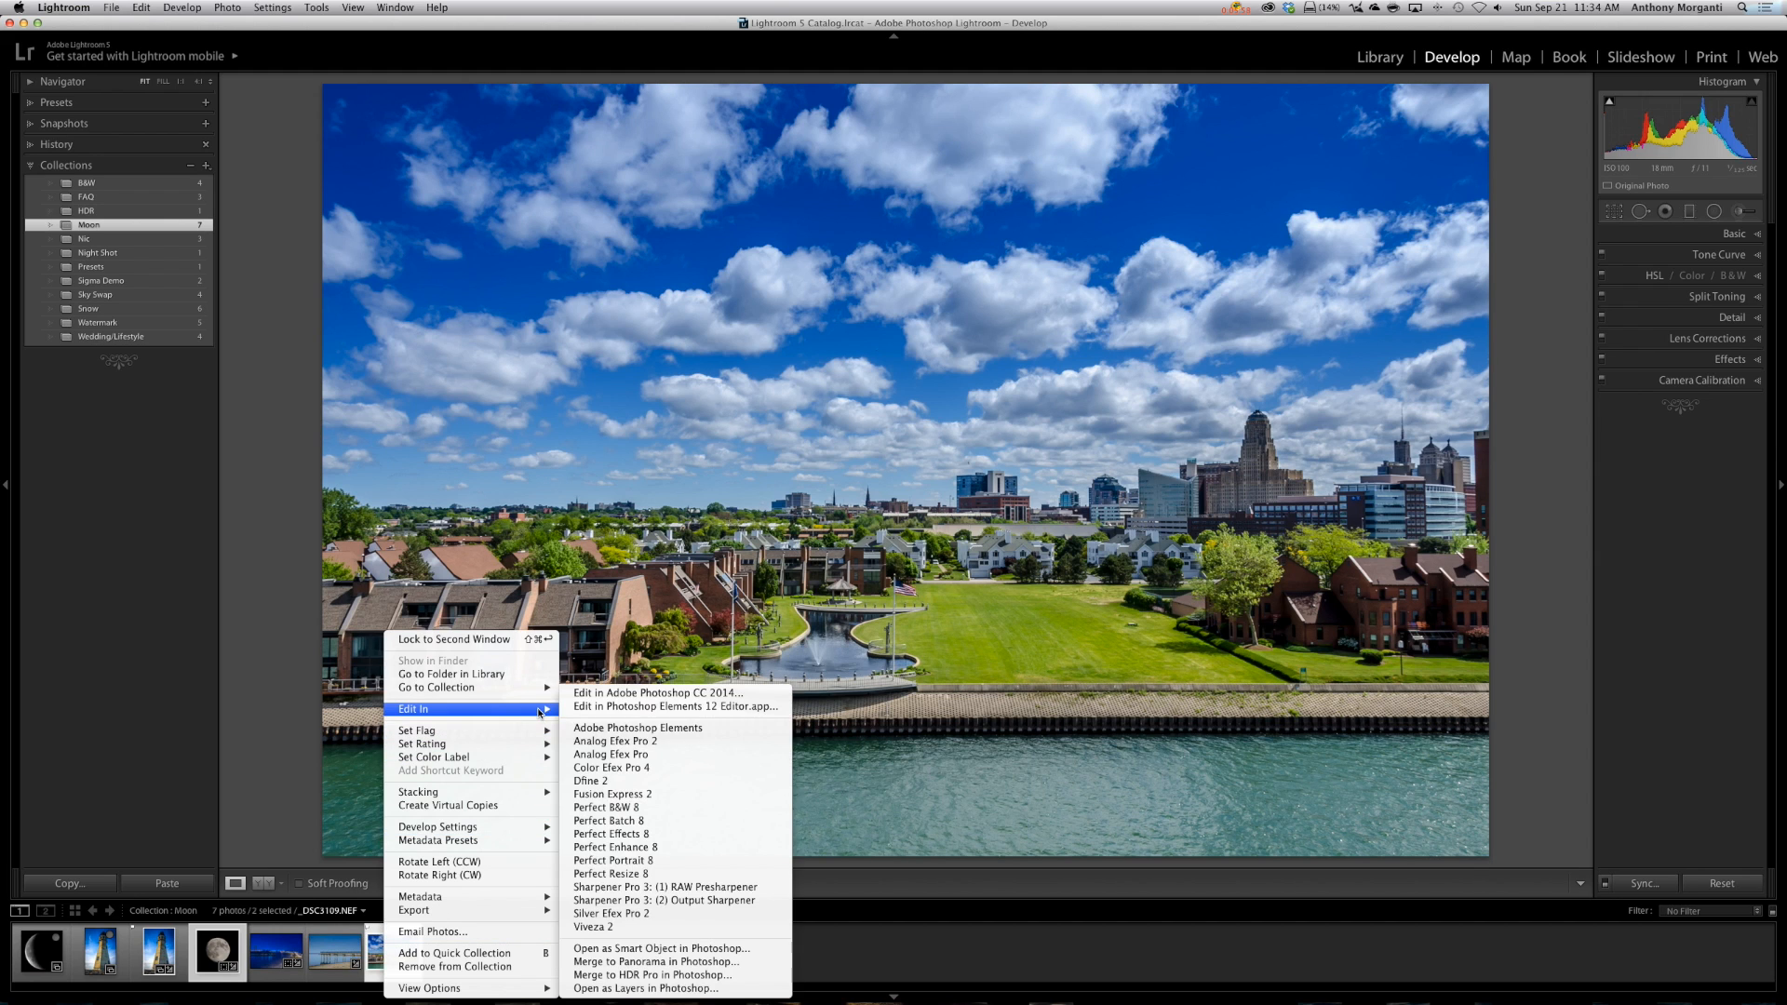
click(658, 990)
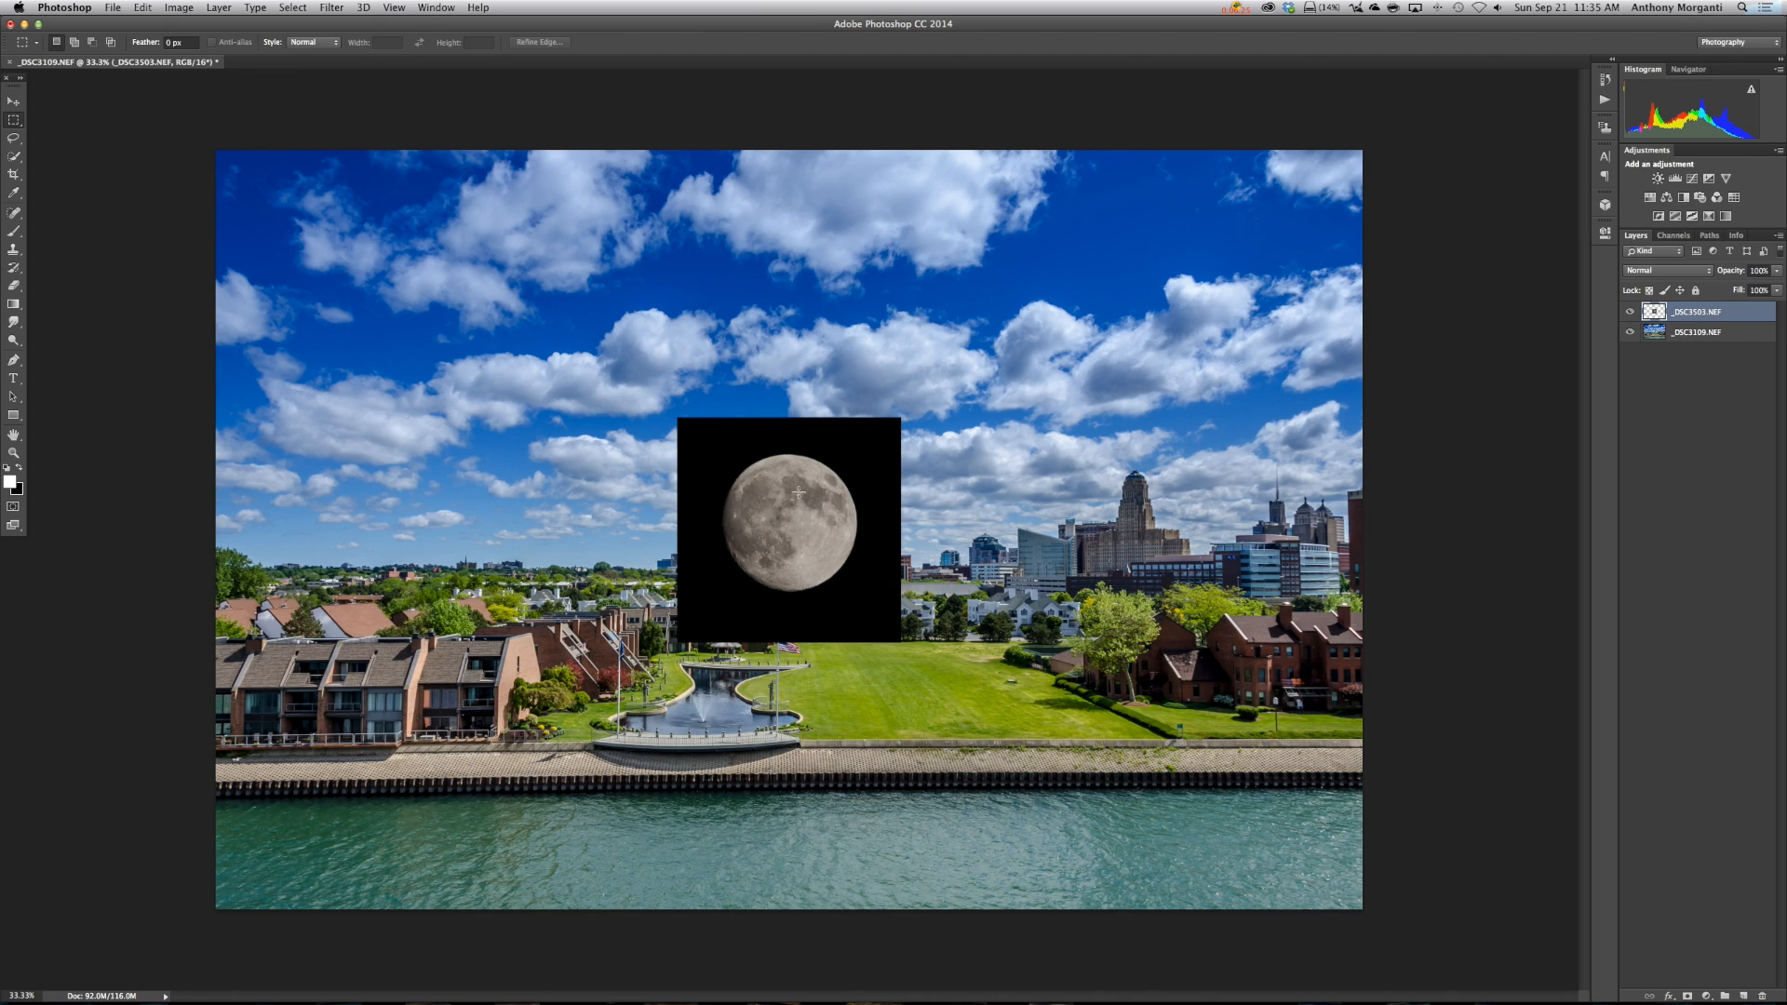
Scale the full moon layer to about 67.5% and place it in the blue gap between the clouds above the skyline.
click(14, 108)
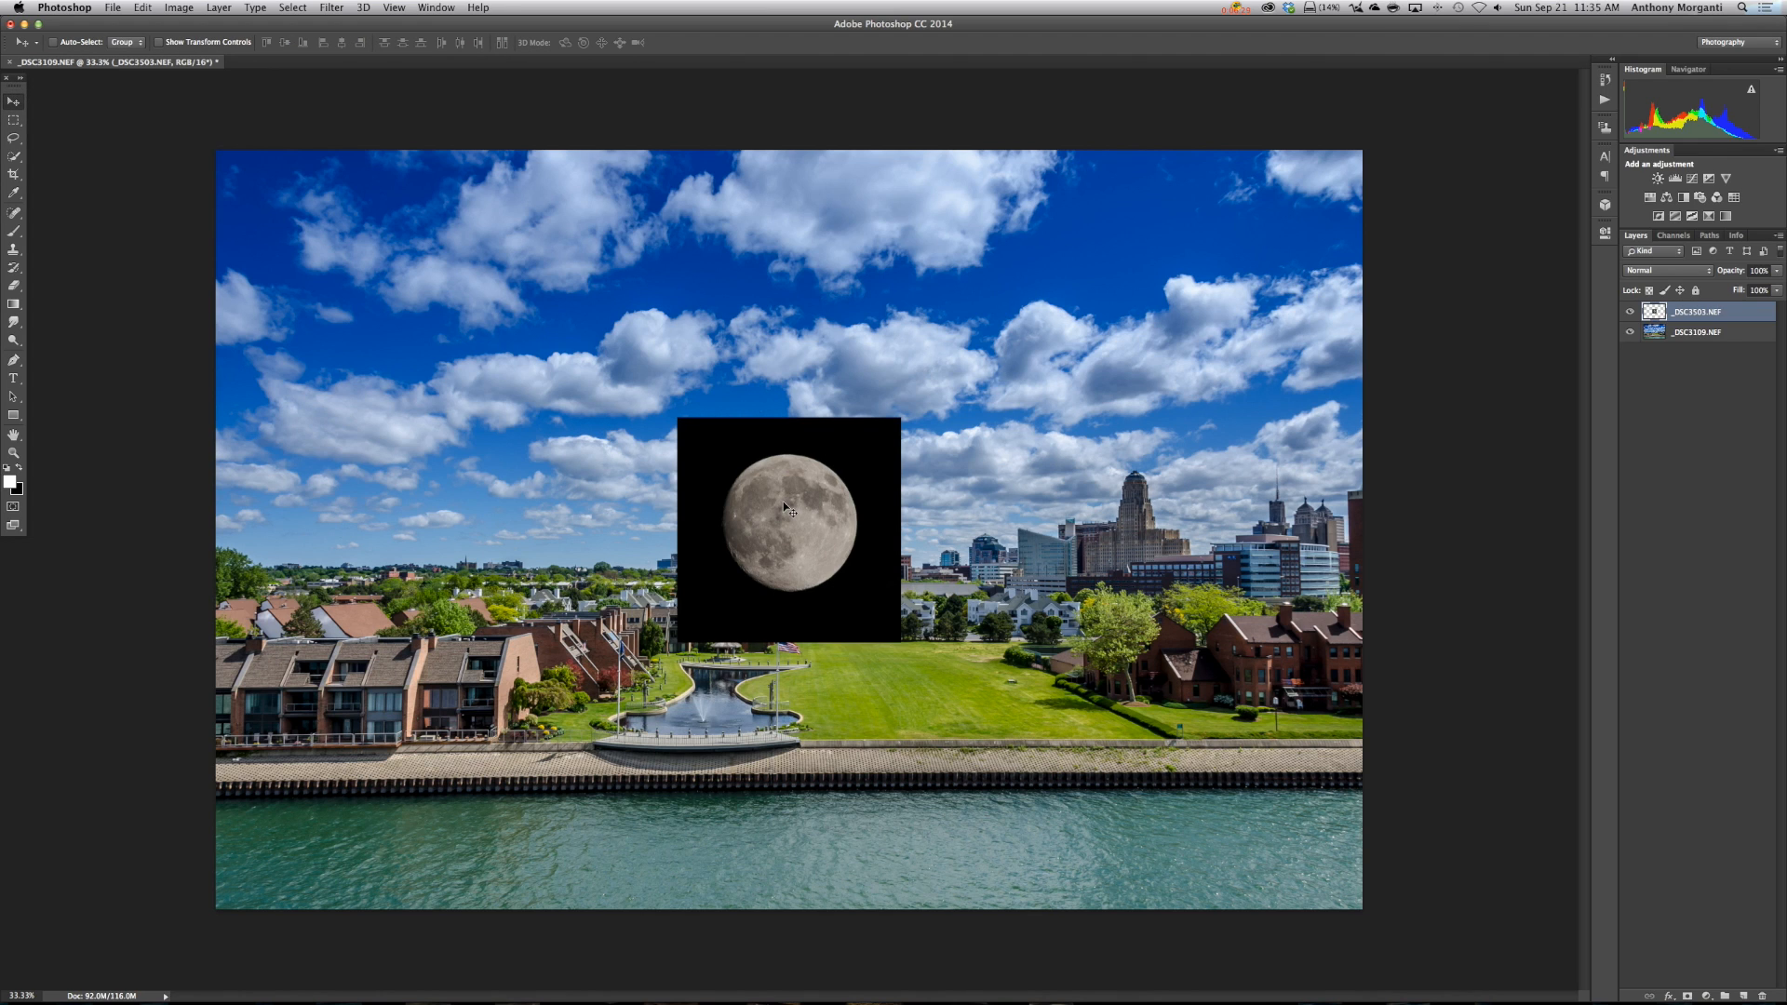
drag(799, 496, 998, 264)
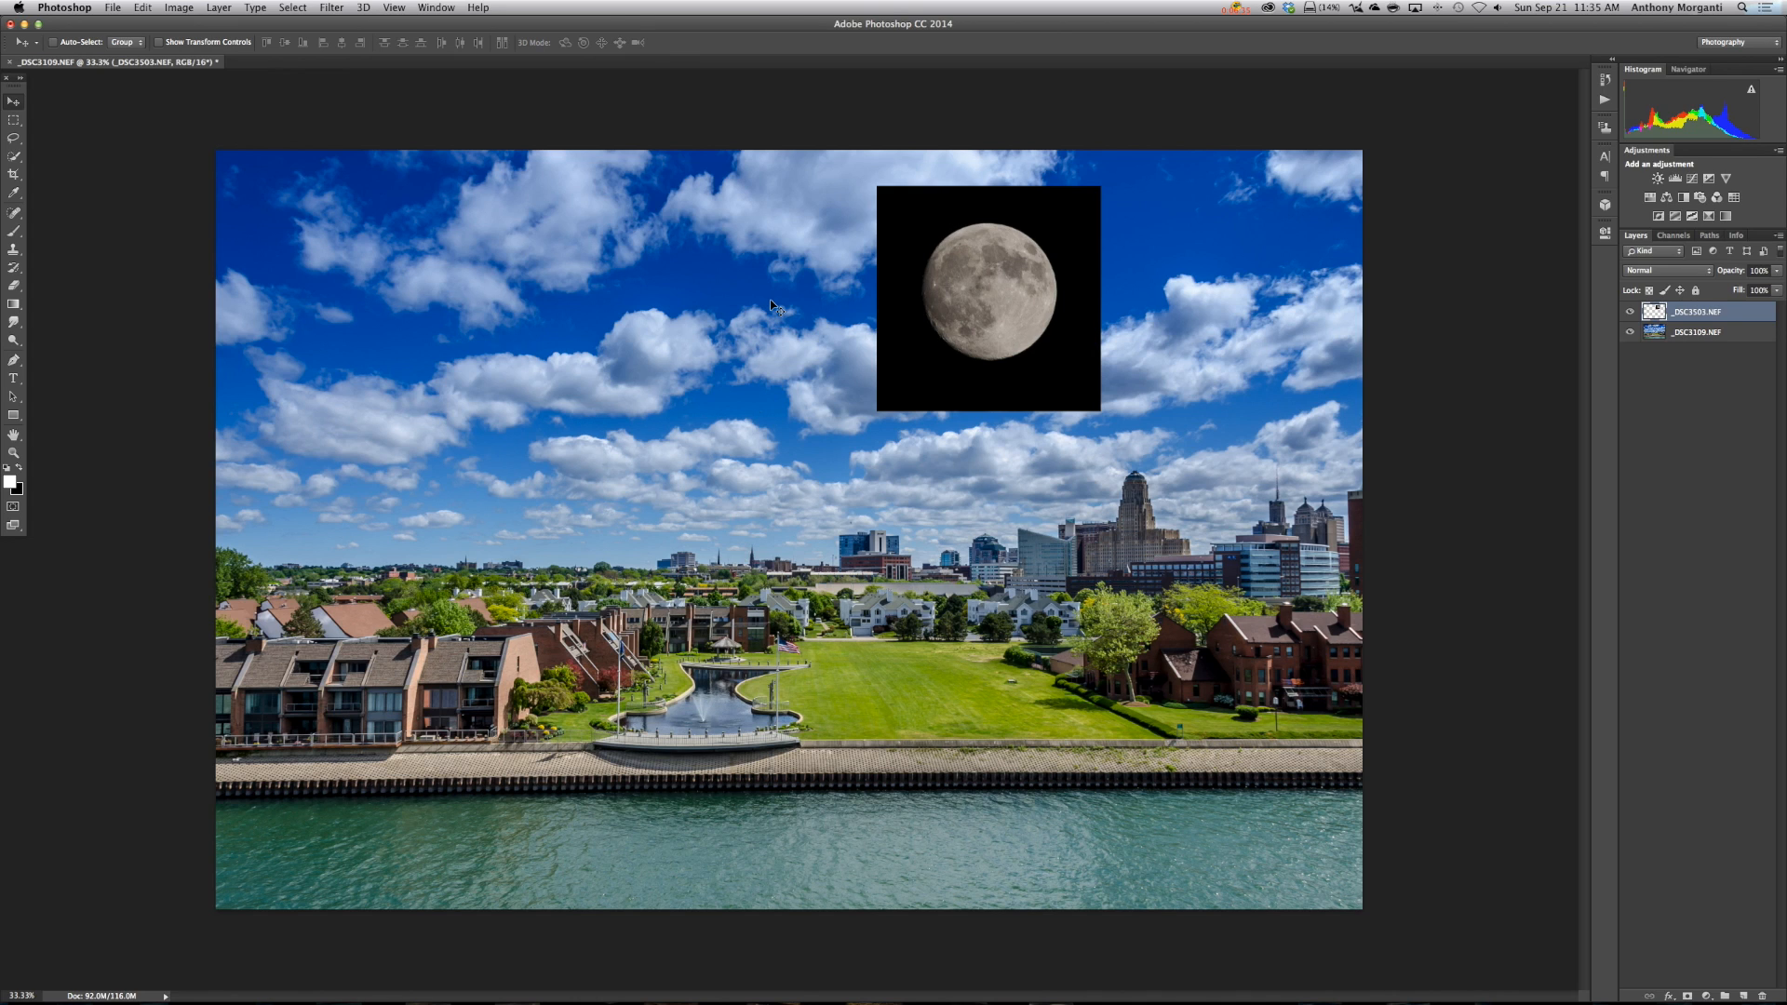
key(super+t)
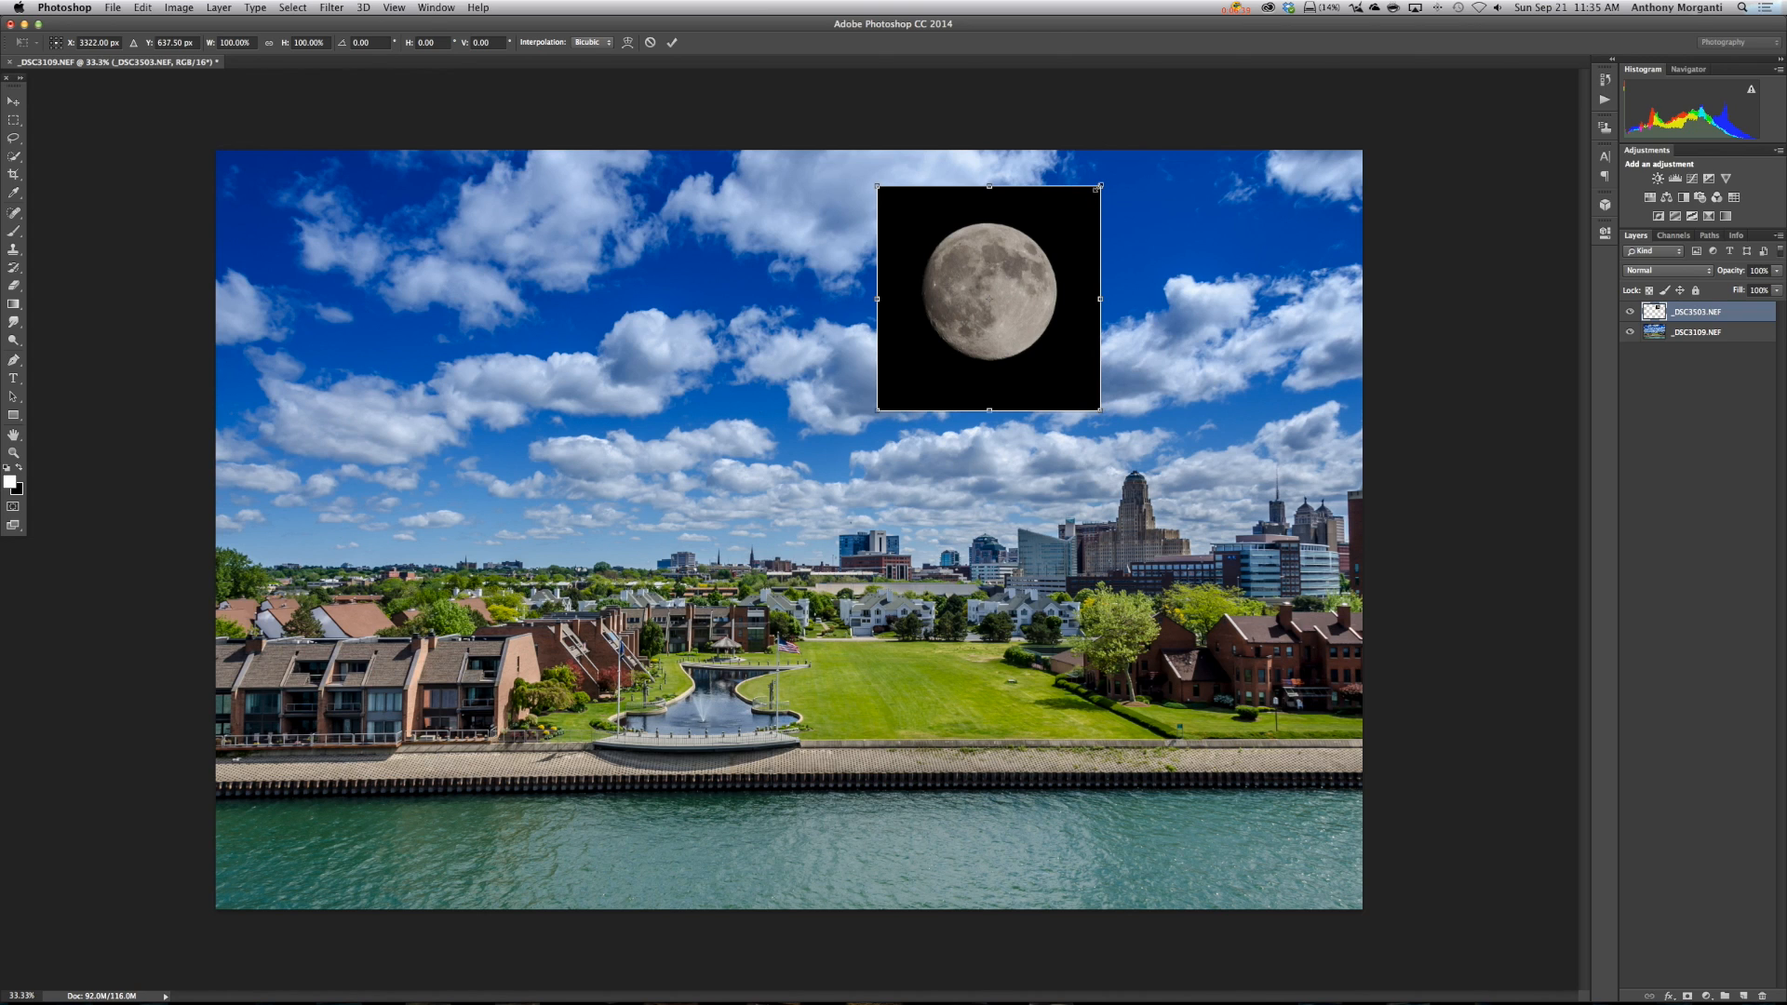
drag(1098, 185, 1034, 264)
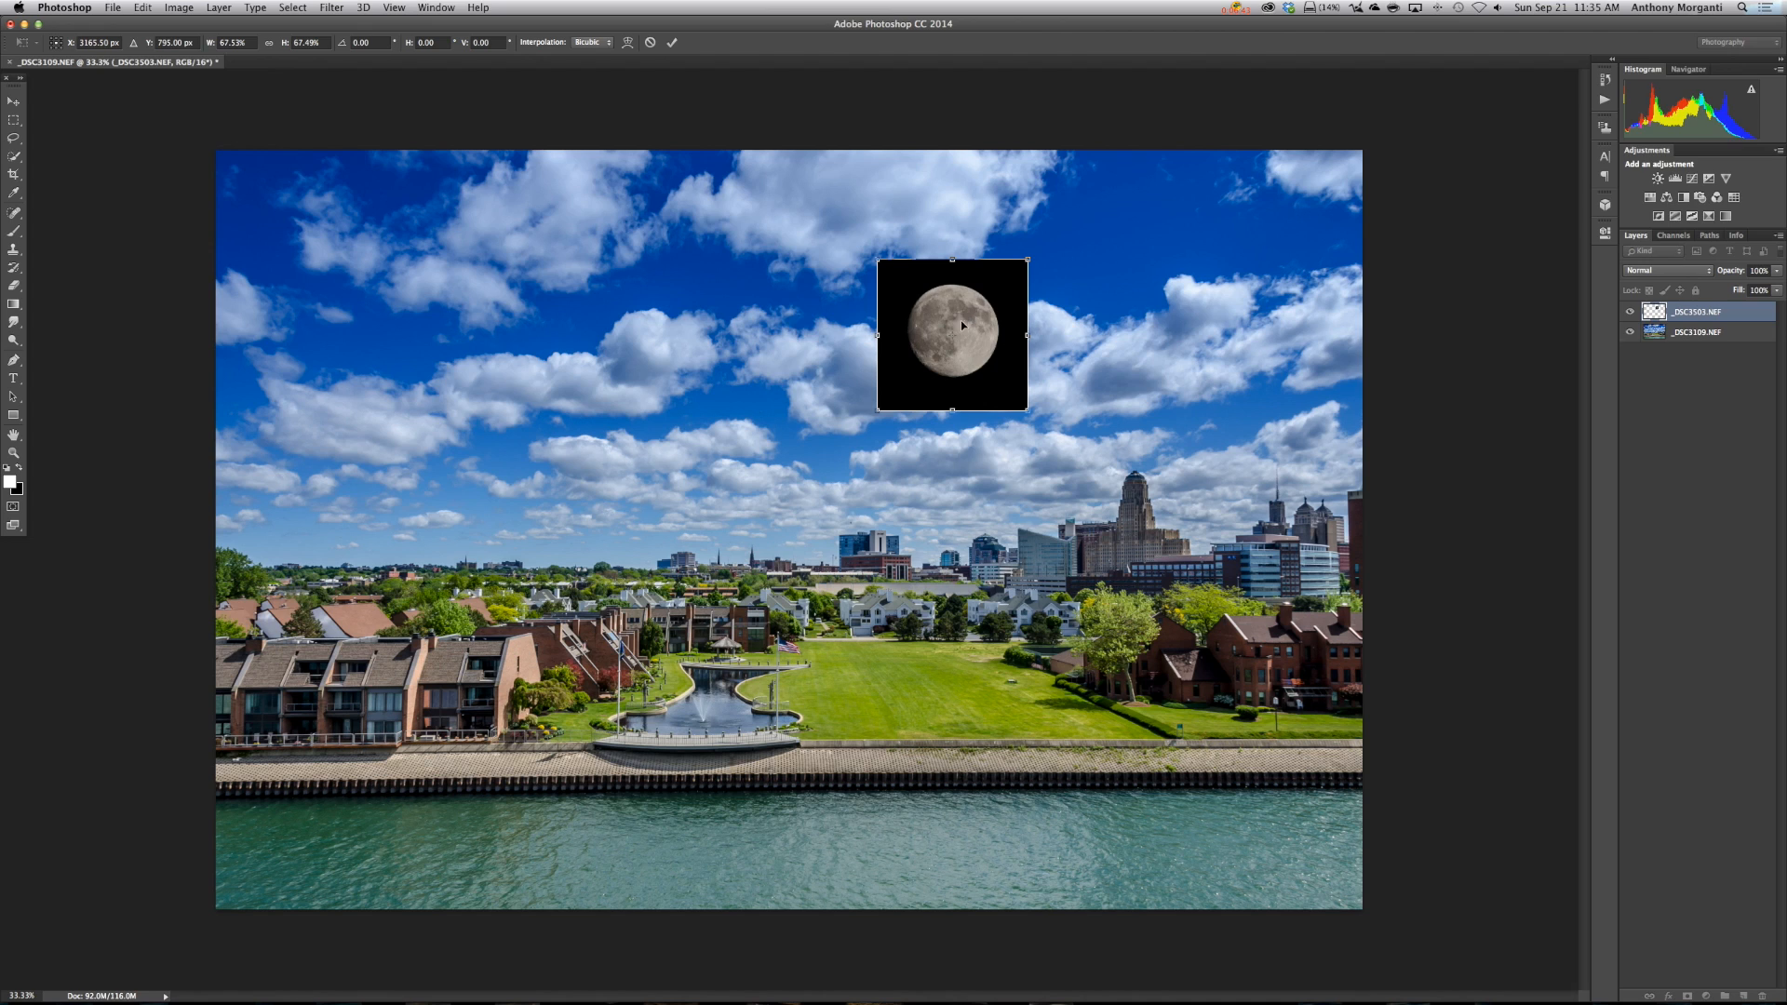
drag(977, 304, 997, 263)
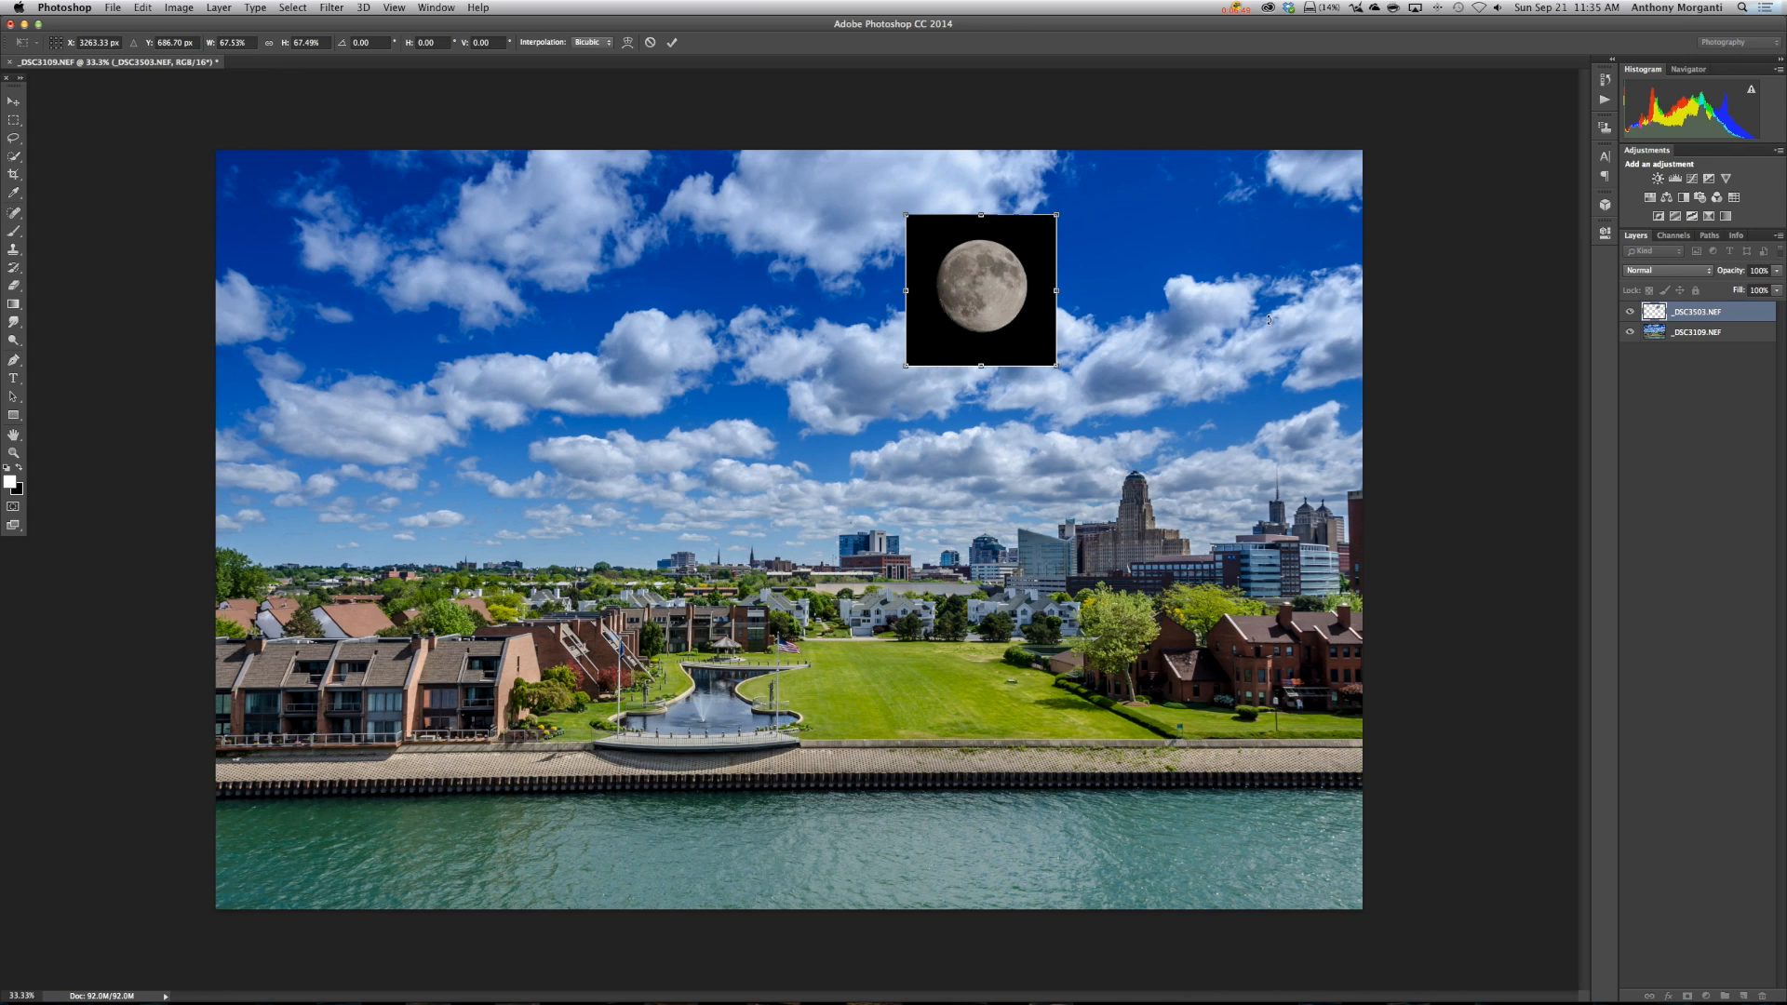
click(672, 43)
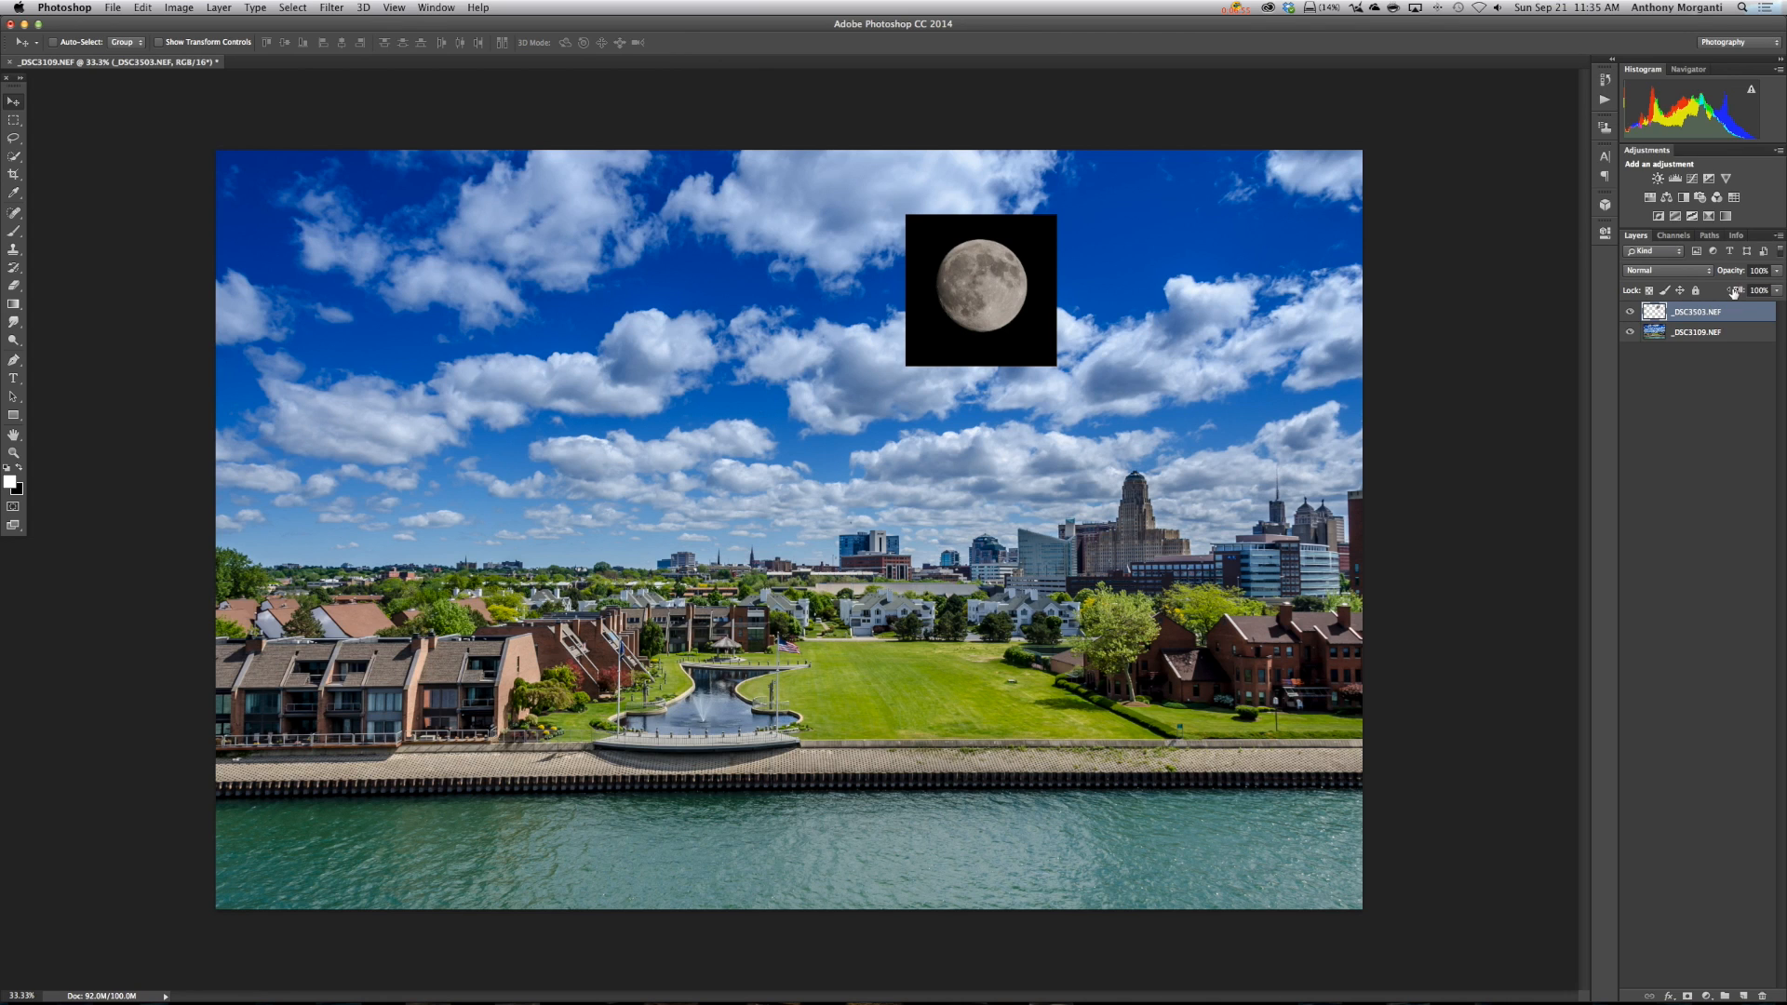
Set the full moon layer's blend mode to Screen and reduce its opacity to about 48%.
click(1674, 271)
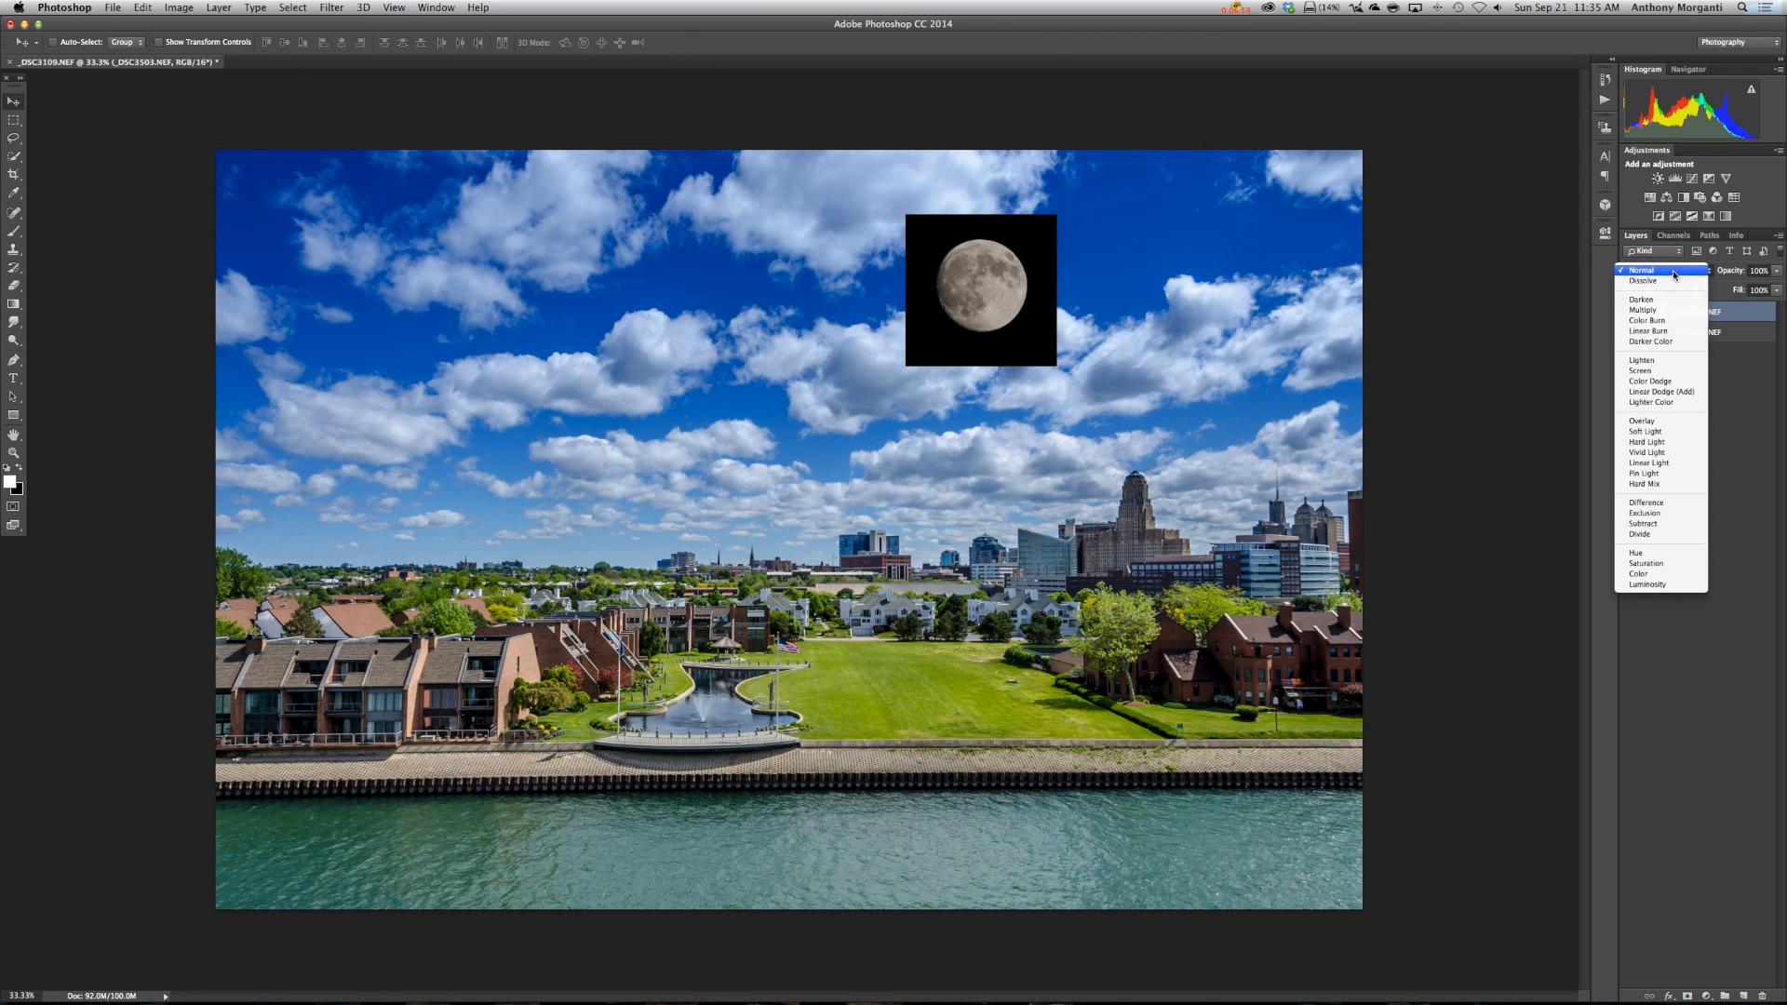
click(1653, 372)
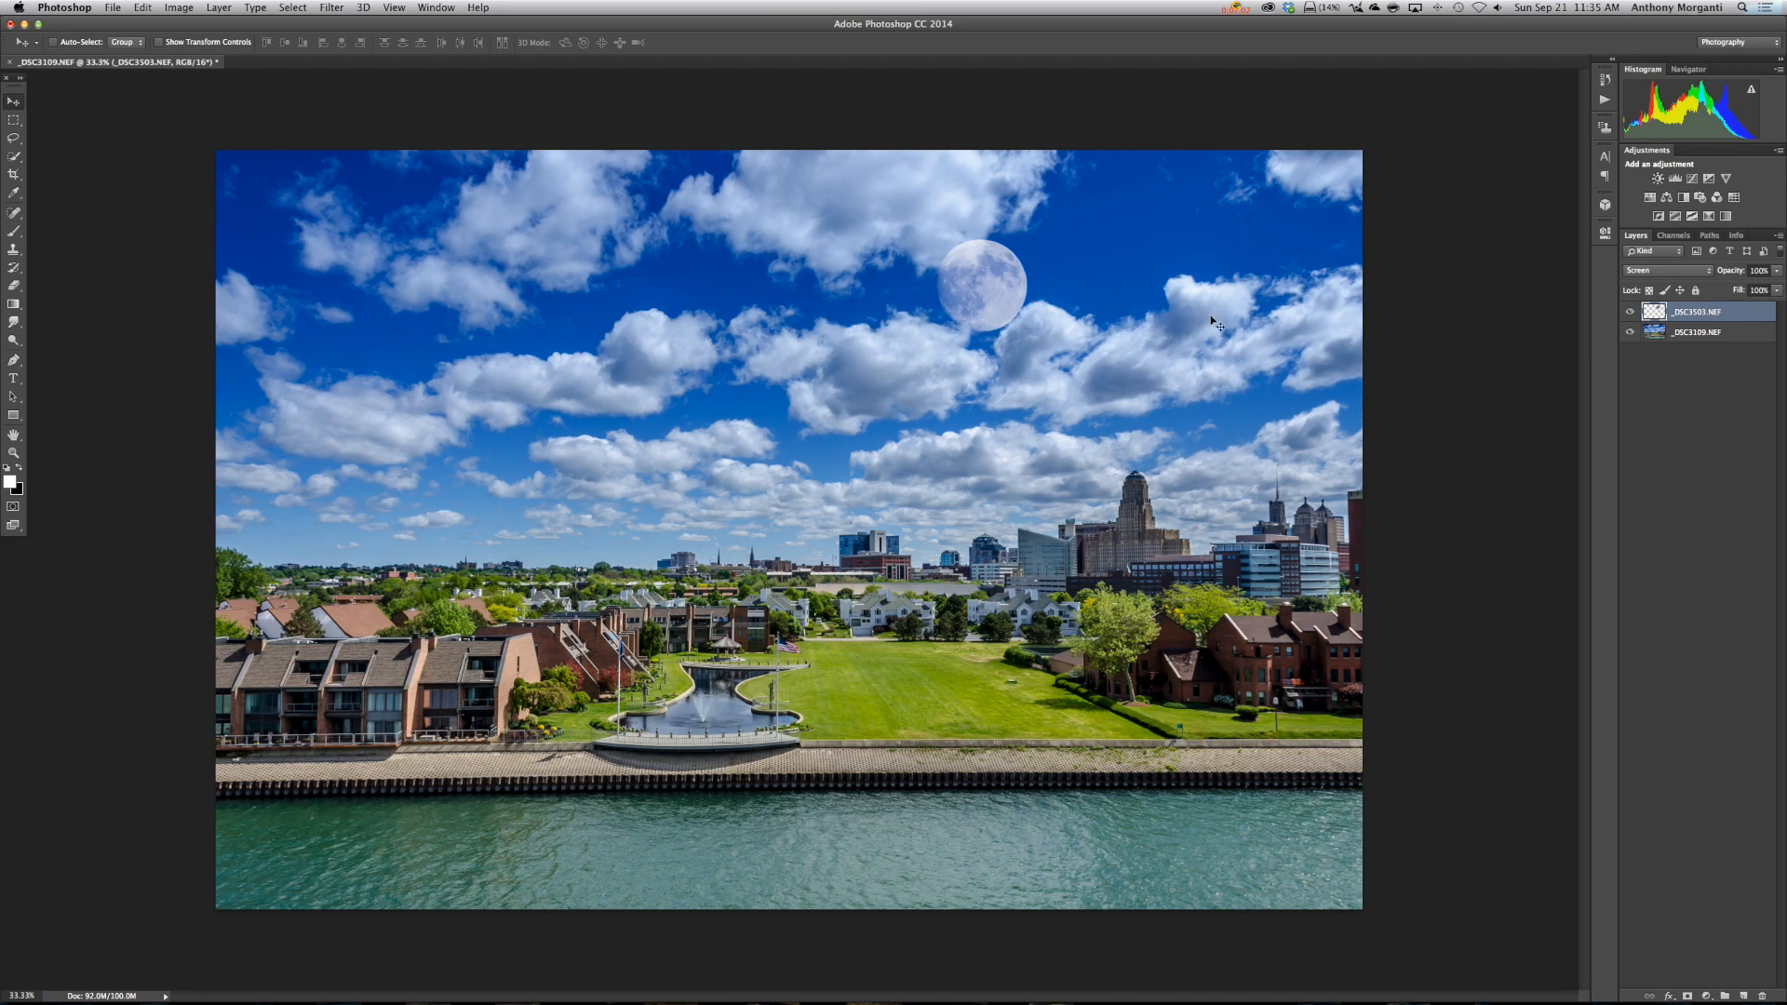
click(1727, 269)
drag(1727, 270, 1691, 270)
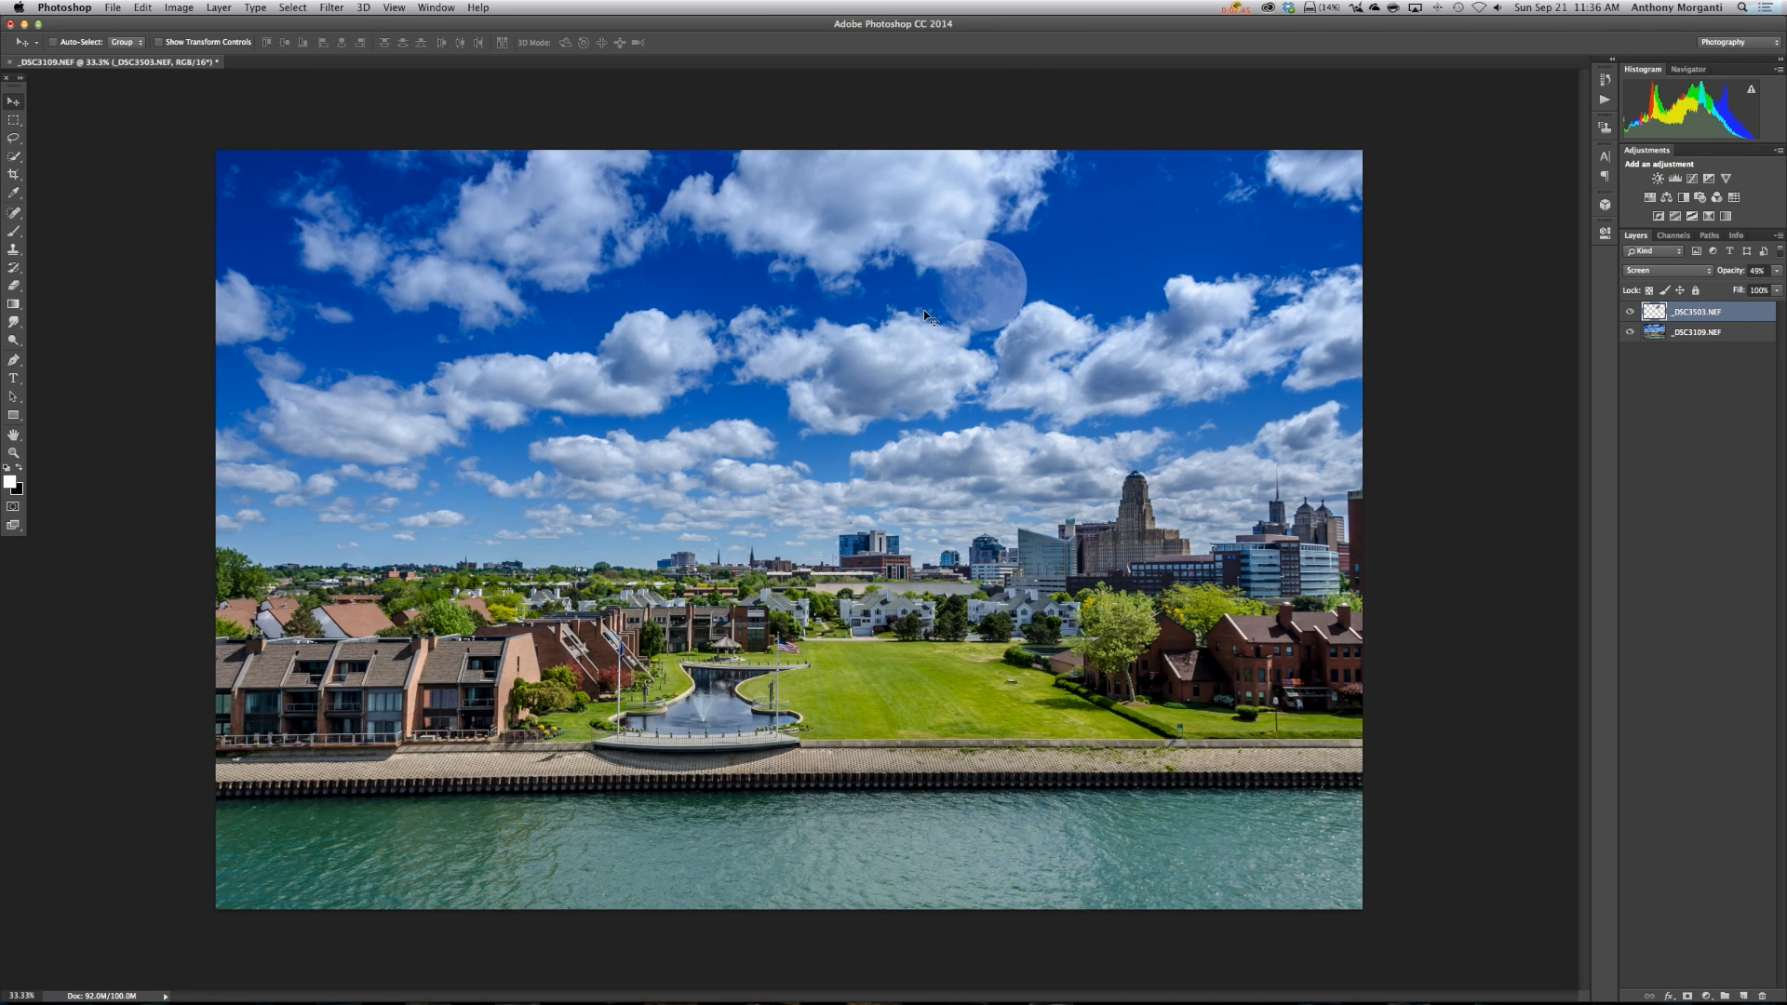
Quit Photoshop and save the cloudy waterfront composite so it returns to Lightroom.
click(56, 6)
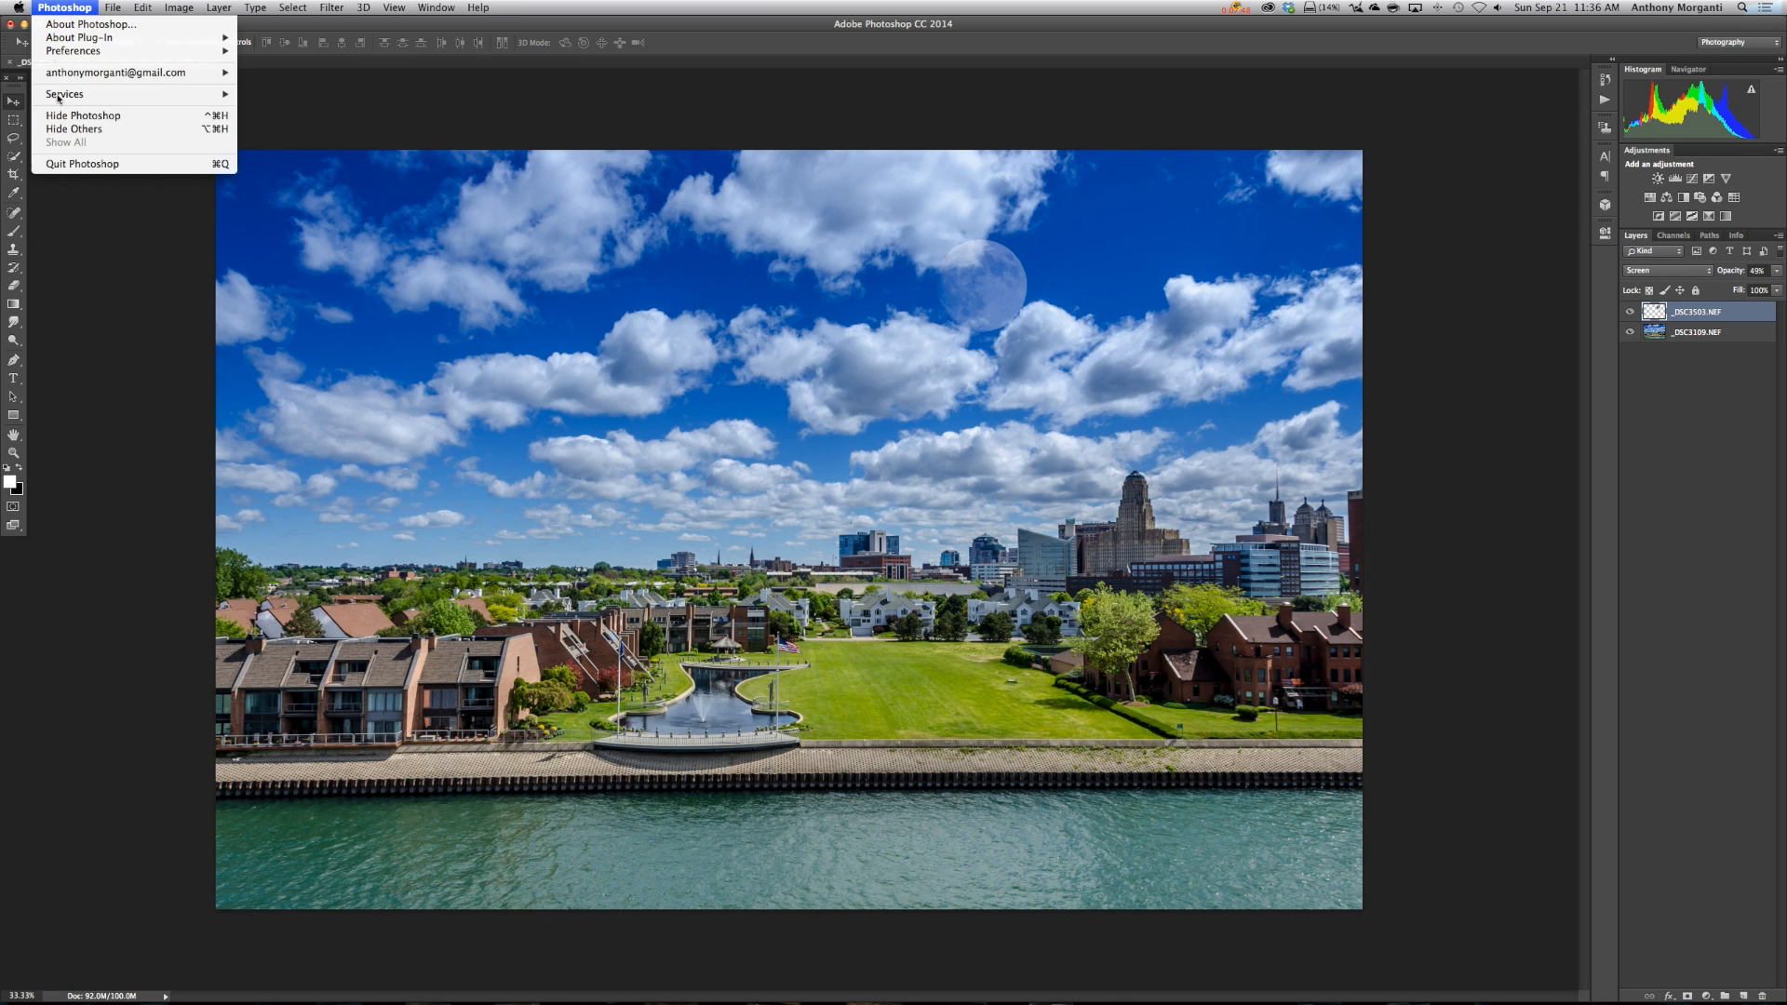
click(56, 164)
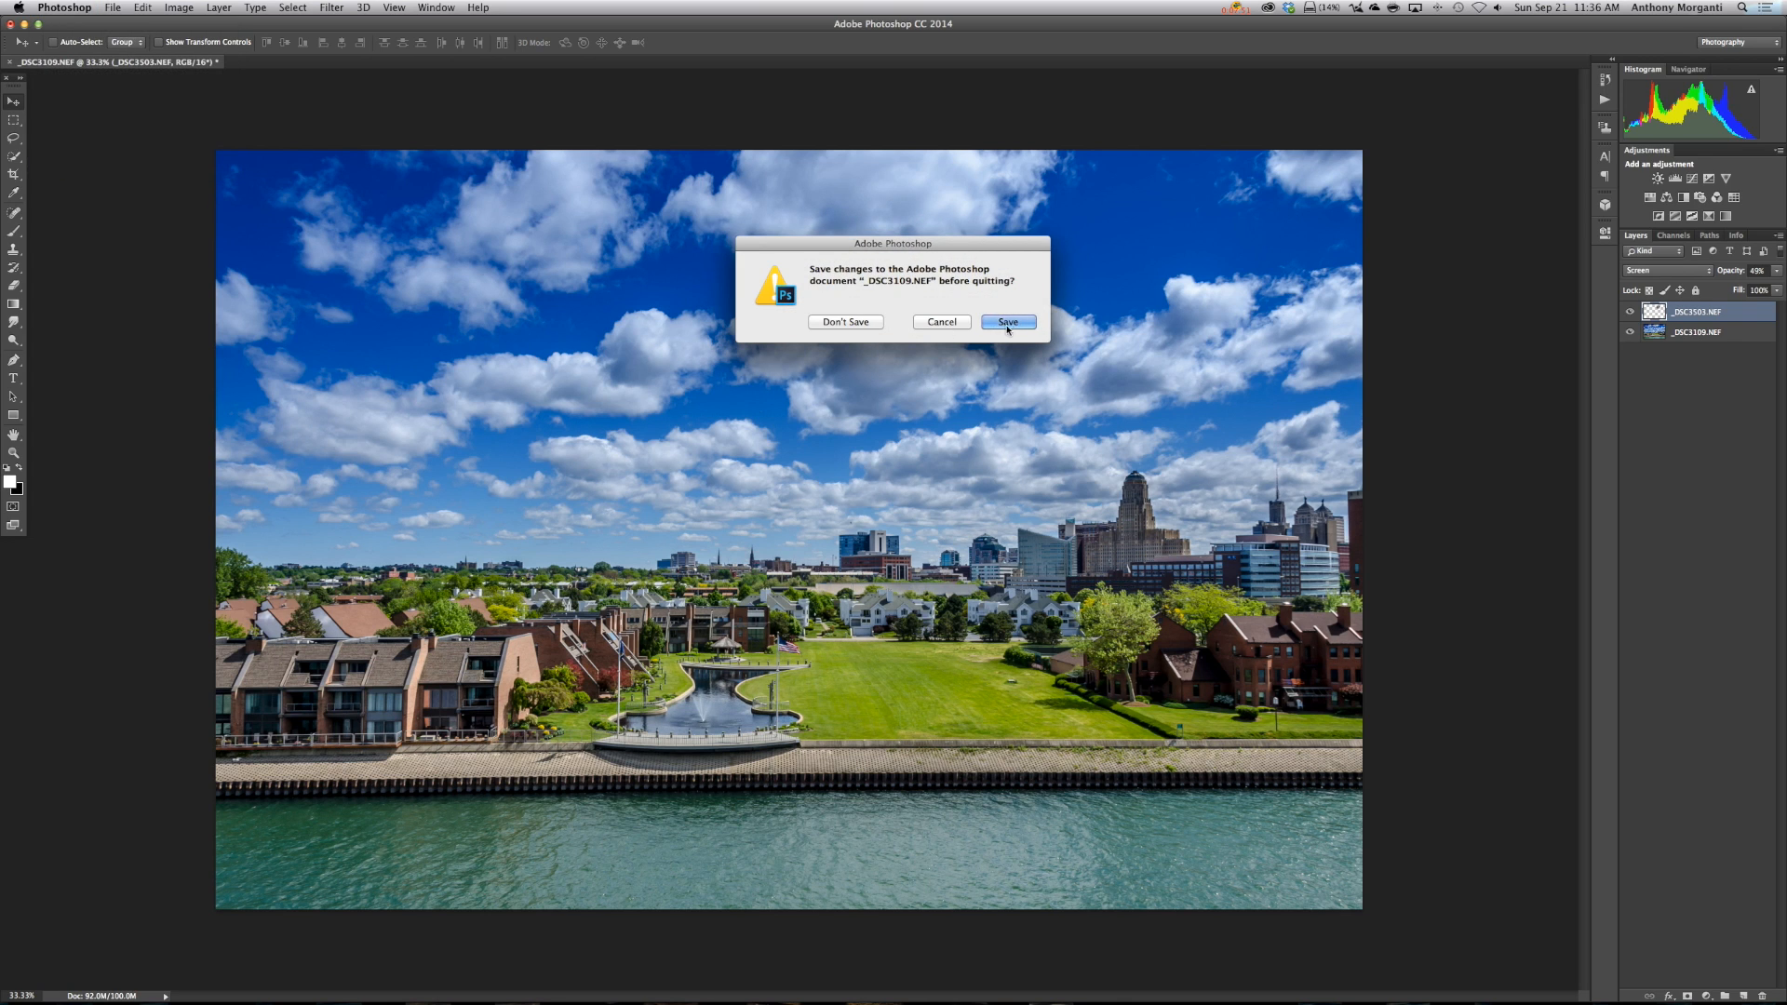
click(1012, 323)
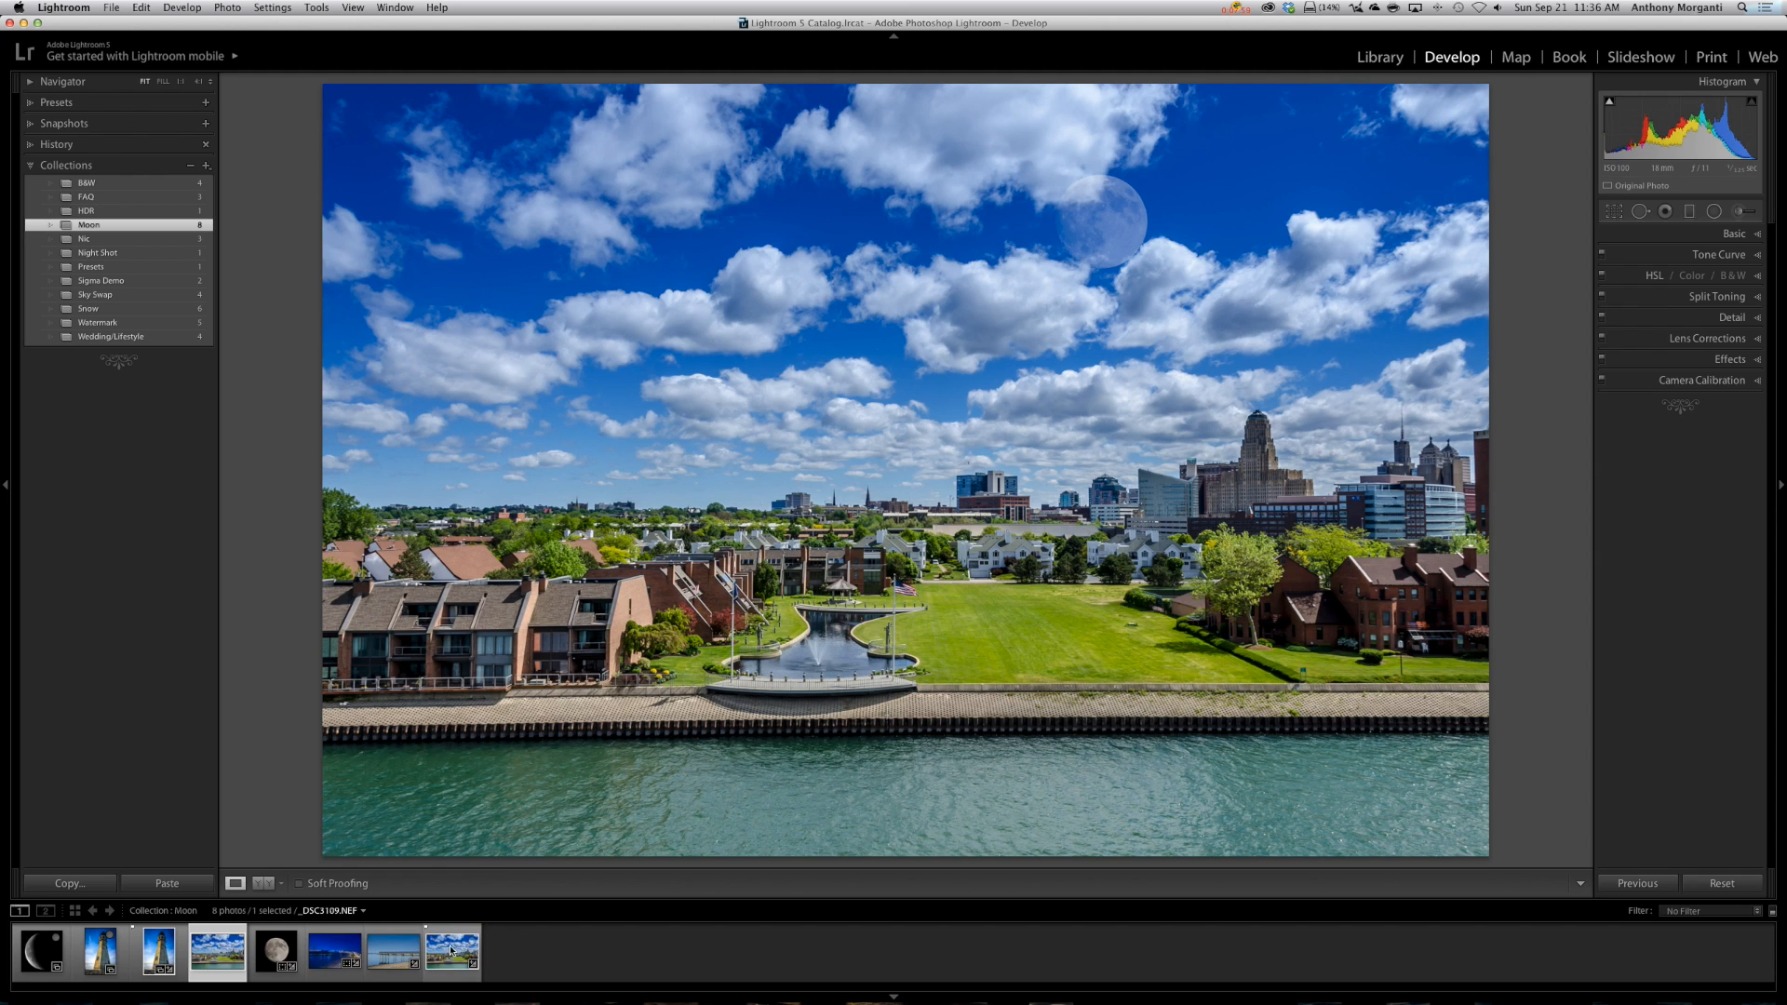
Open the full moon photo and the blue night waterfront photo together as layers in one Photoshop document.
click(270, 953)
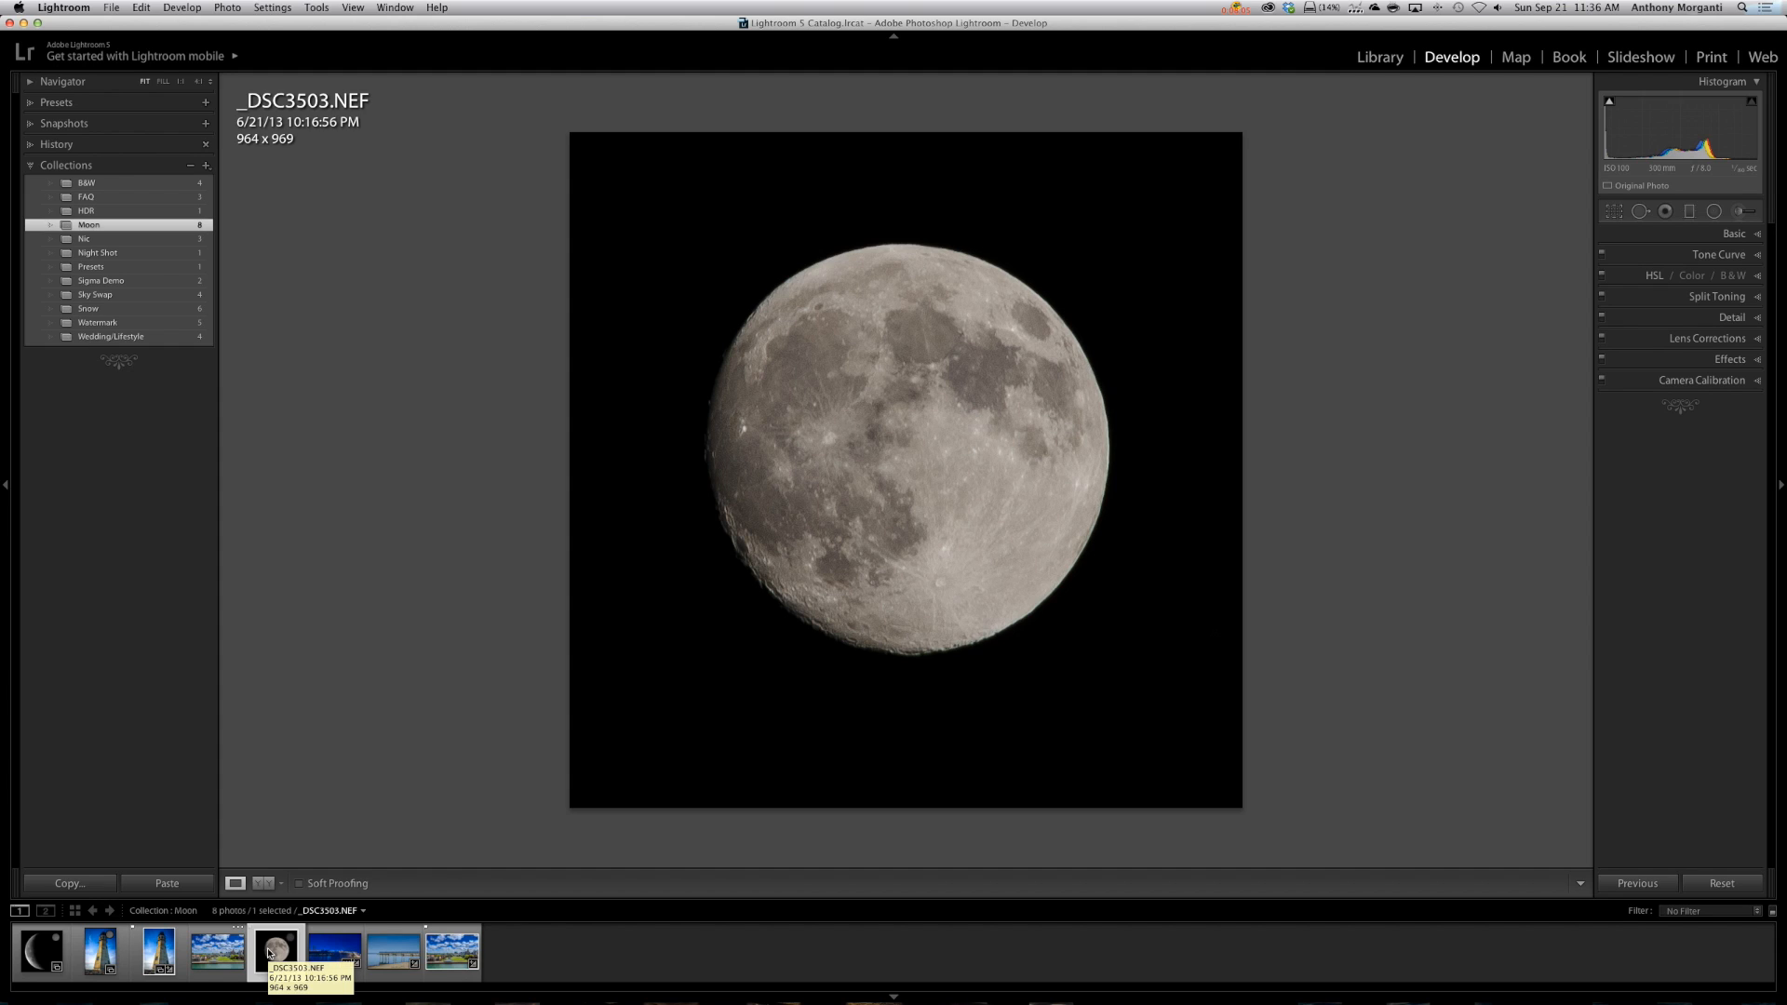
super+click(330, 959)
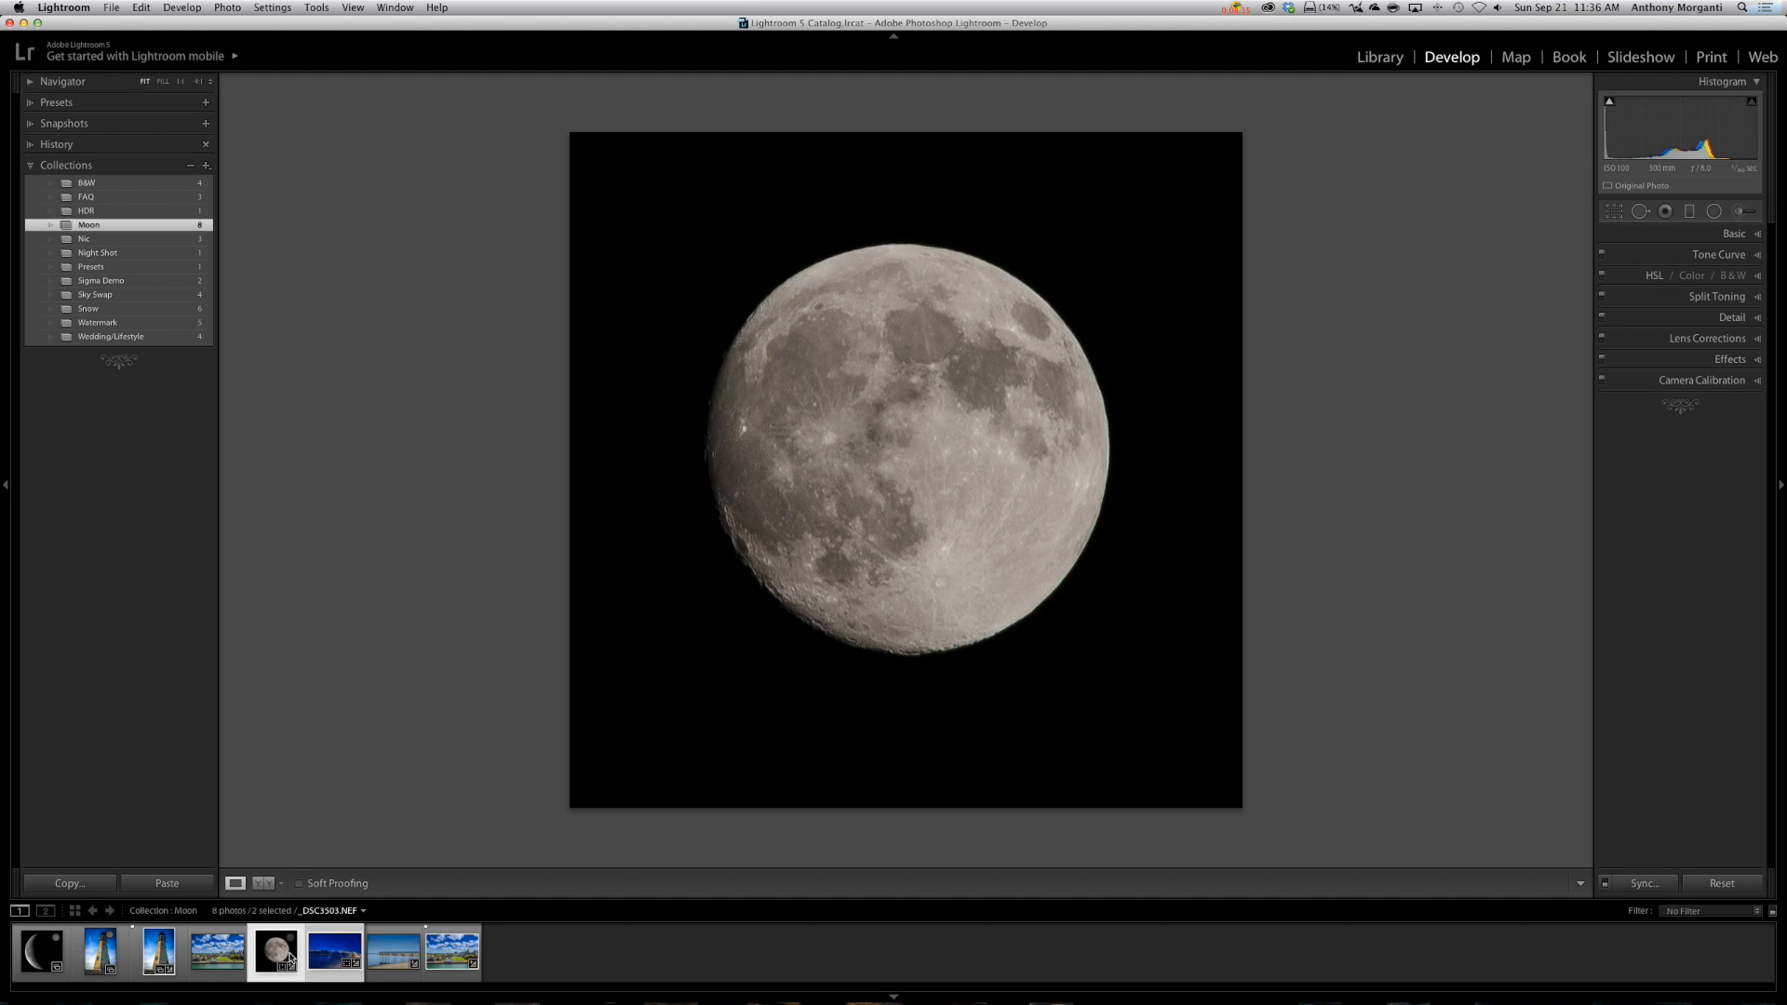
right_click(349, 956)
mouse_move(483, 709)
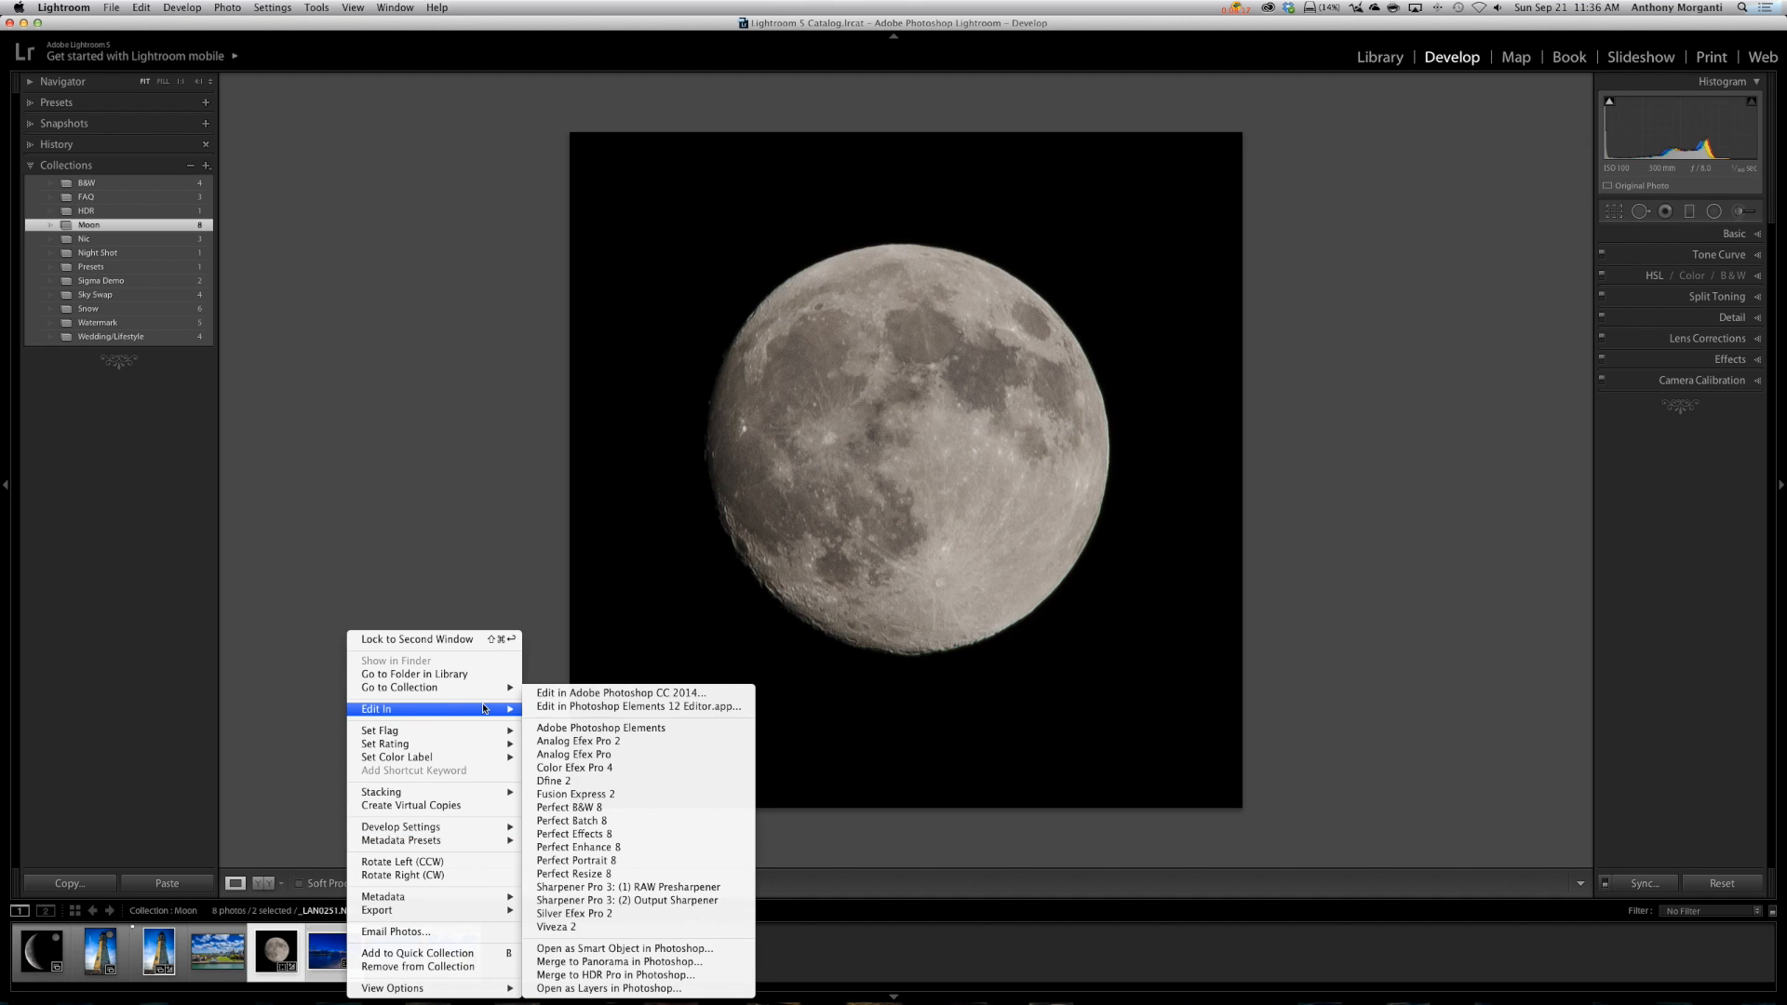
click(623, 987)
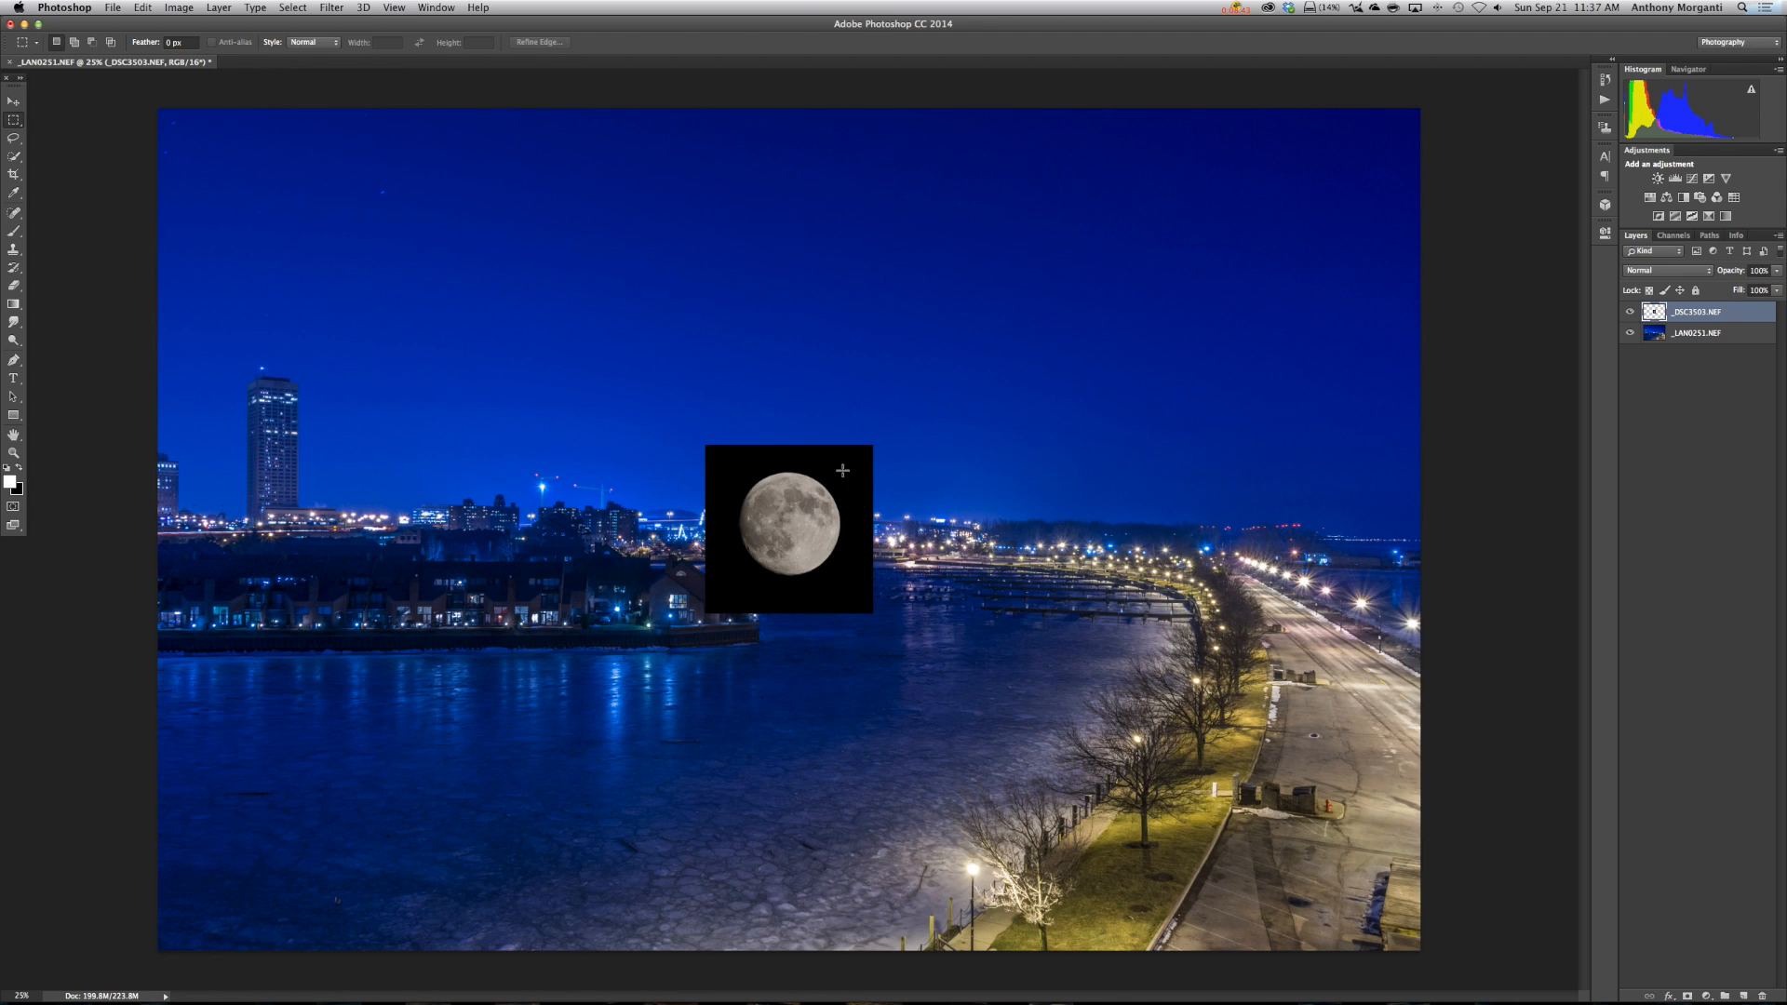
Move the full moon layer up into the night sky, slightly right of its starting point.
click(14, 103)
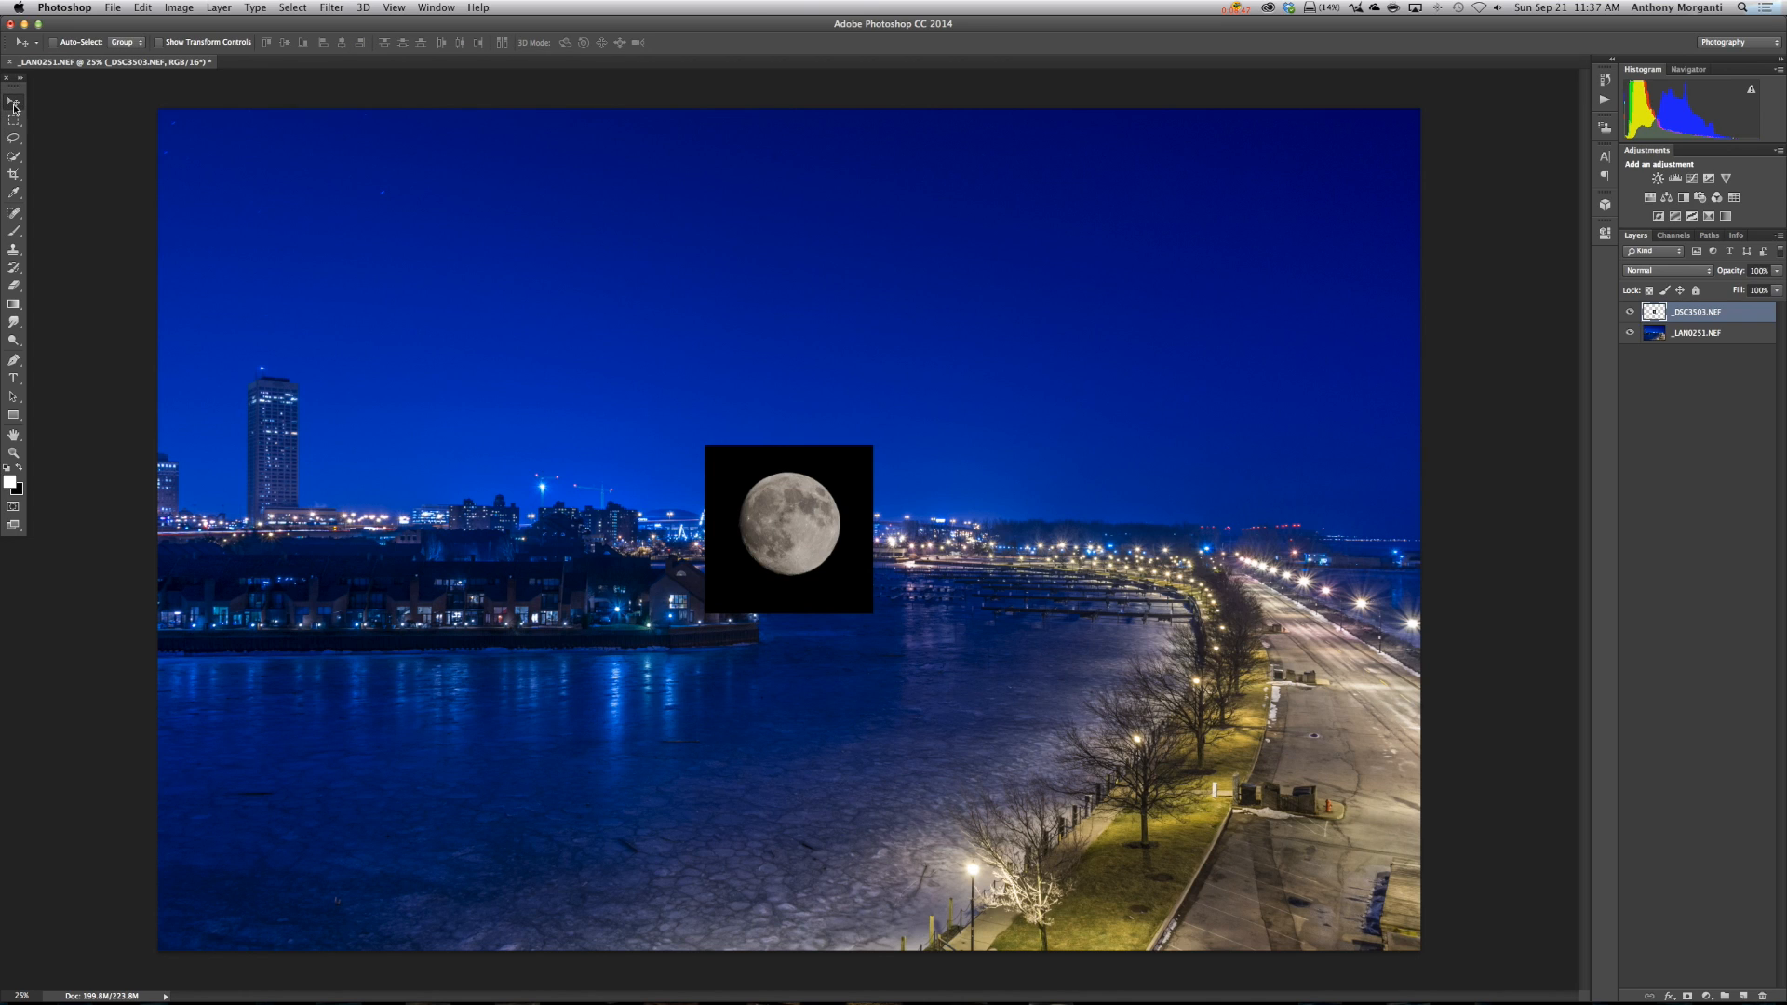
drag(792, 534, 878, 360)
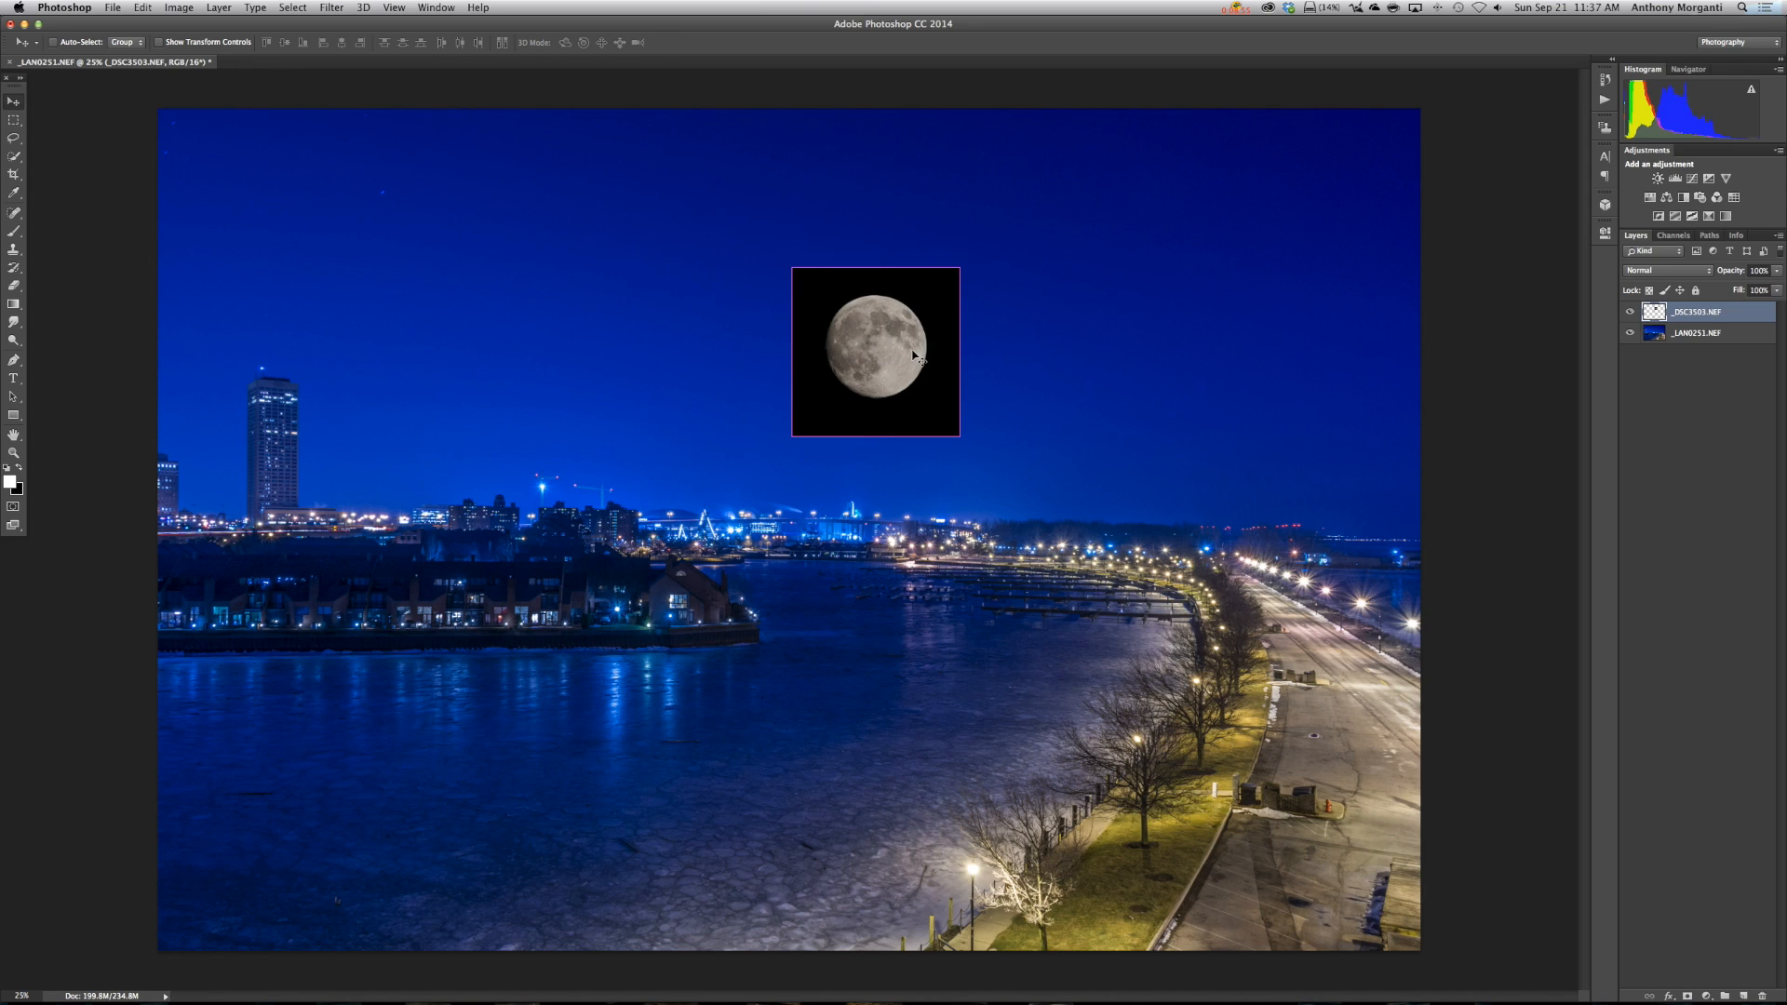
key(super+t)
mouse_move(959, 268)
mouse_down()
mouse_move(897, 347)
mouse_move(902, 403)
mouse_move(893, 326)
mouse_move(953, 311)
mouse_move(885, 311)
mouse_move(983, 307)
mouse_move(969, 279)
mouse_up()
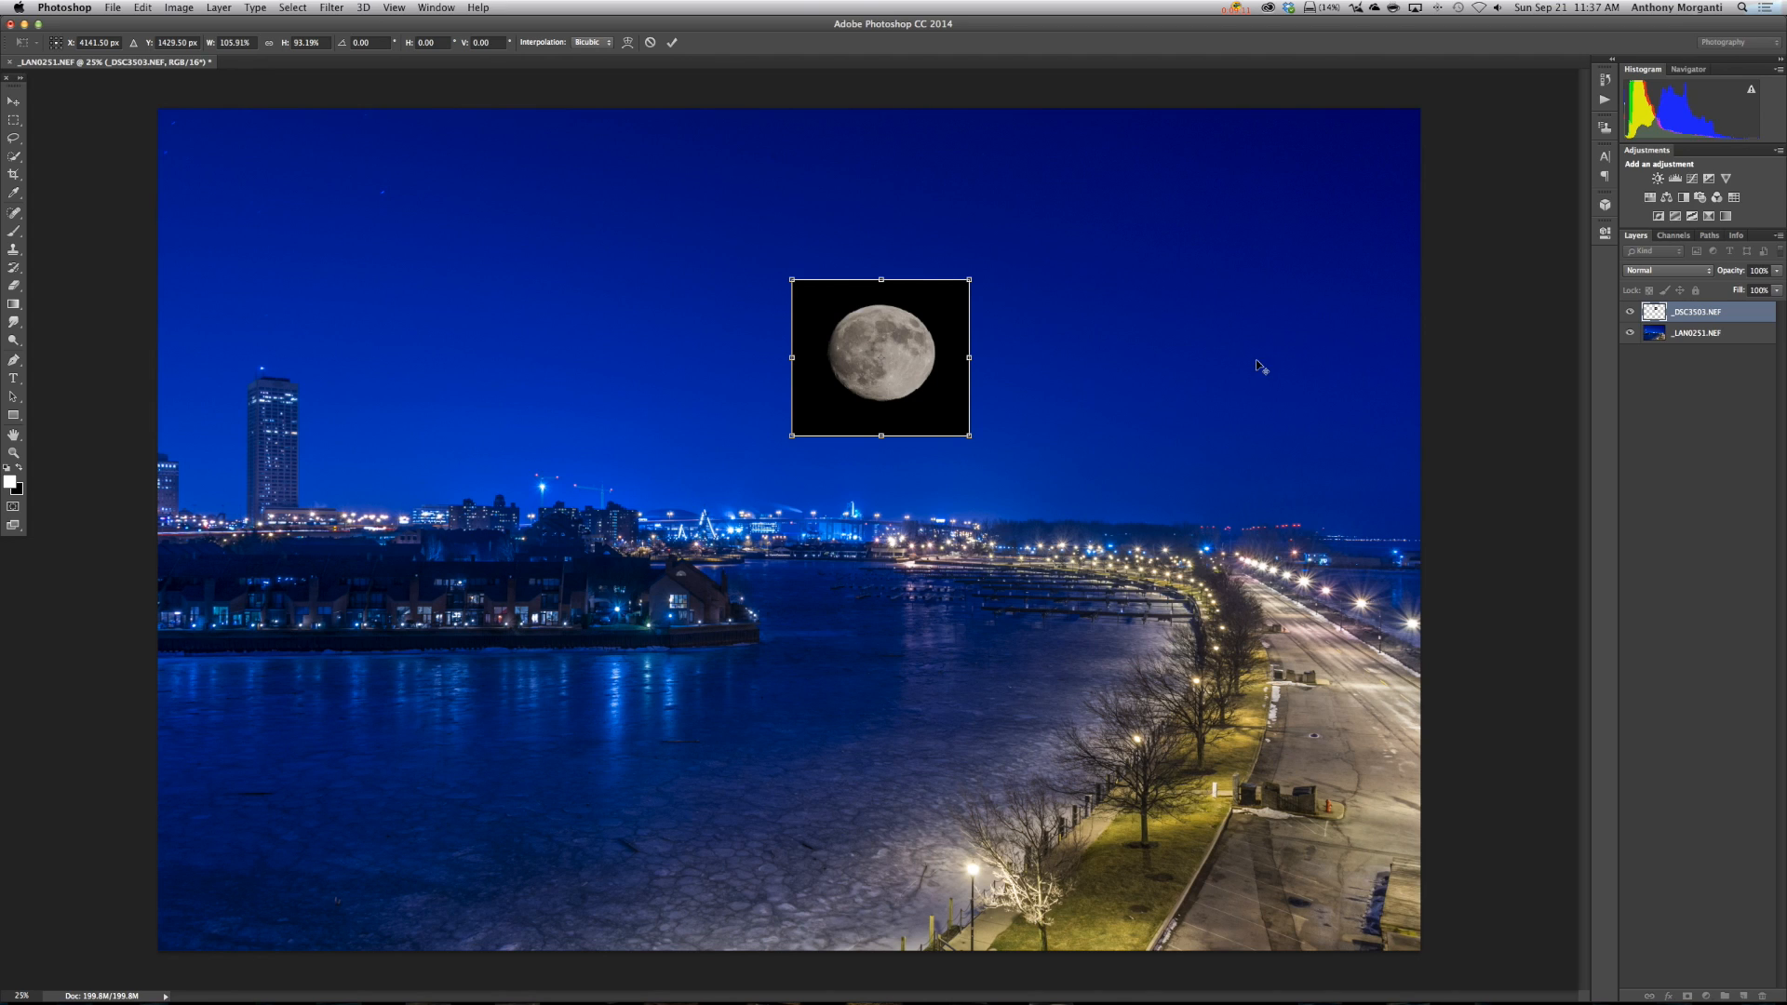
click(671, 42)
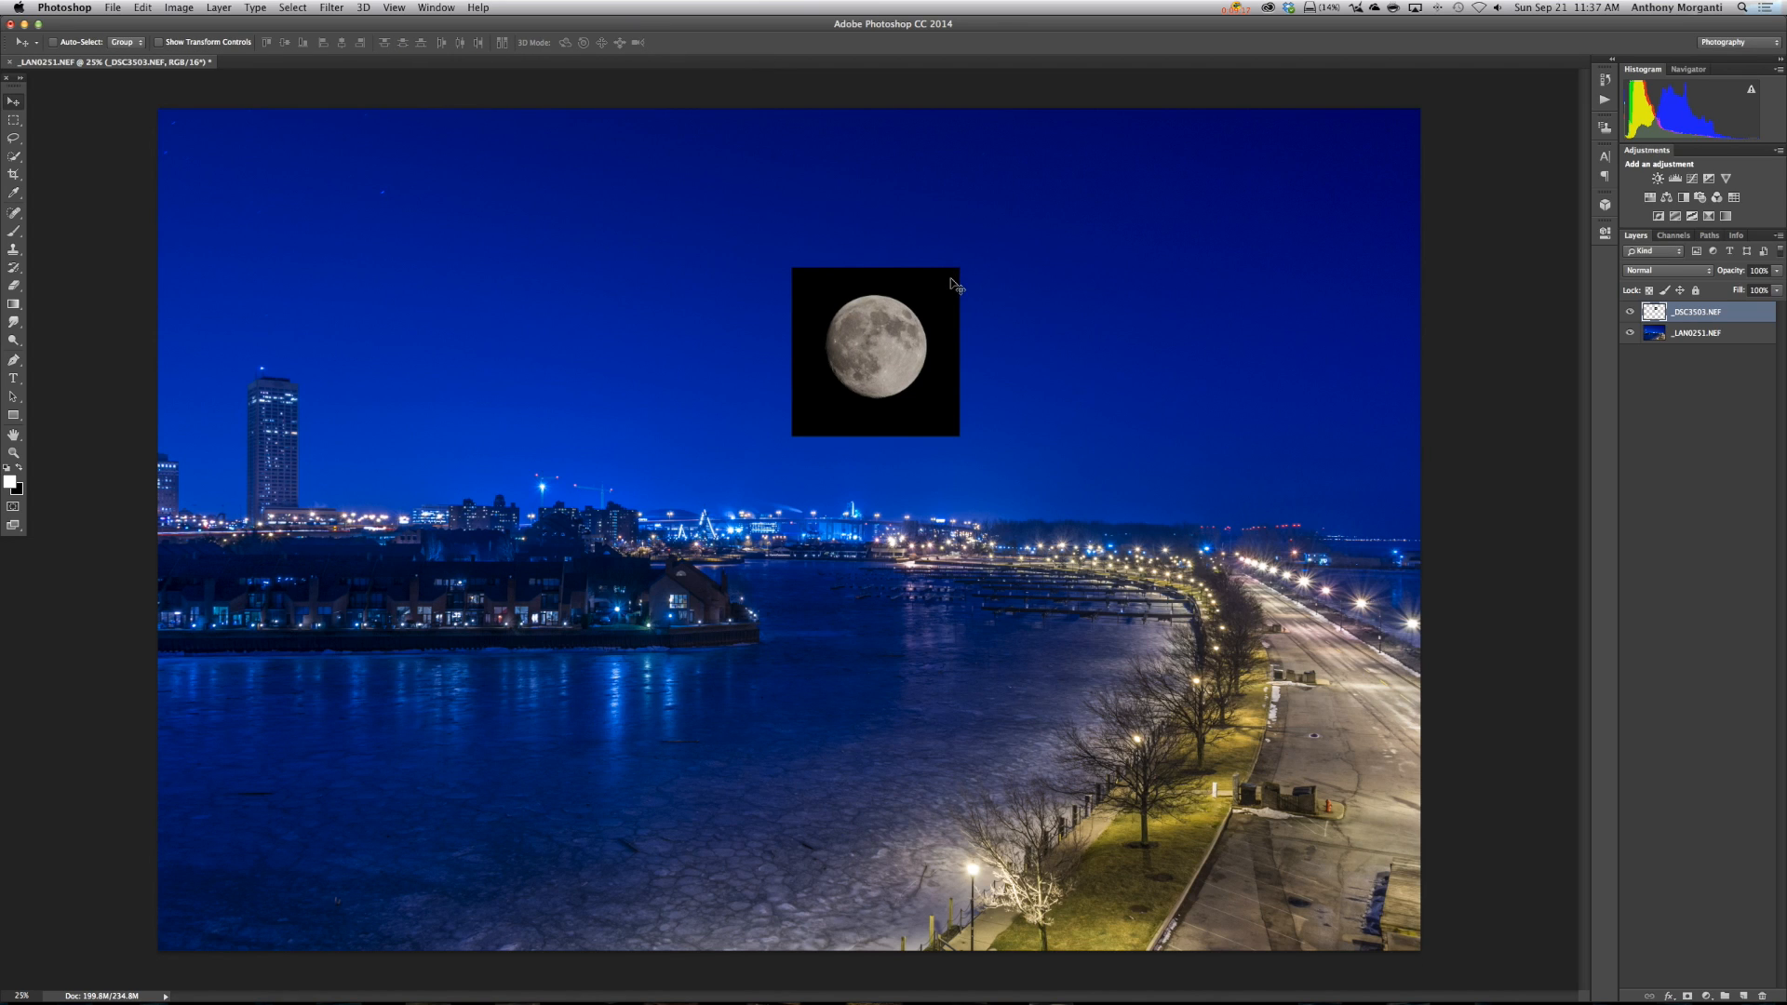
key(ctrl+t)
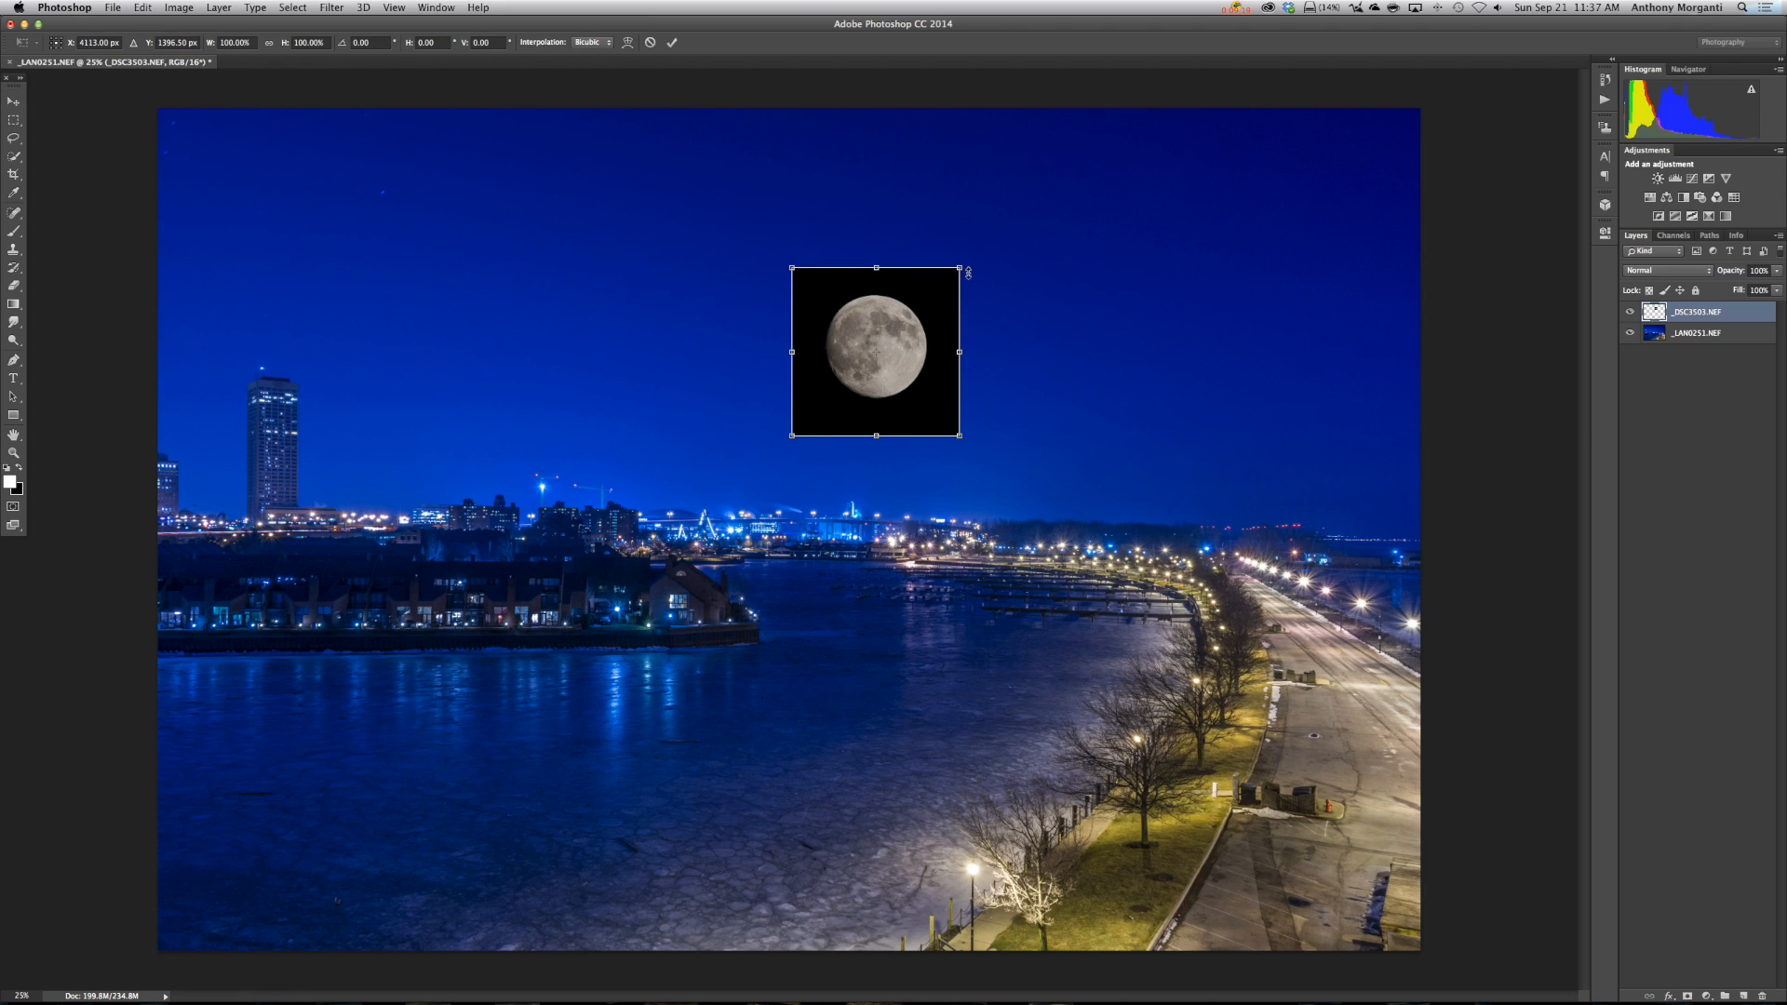
drag(960, 268, 874, 374)
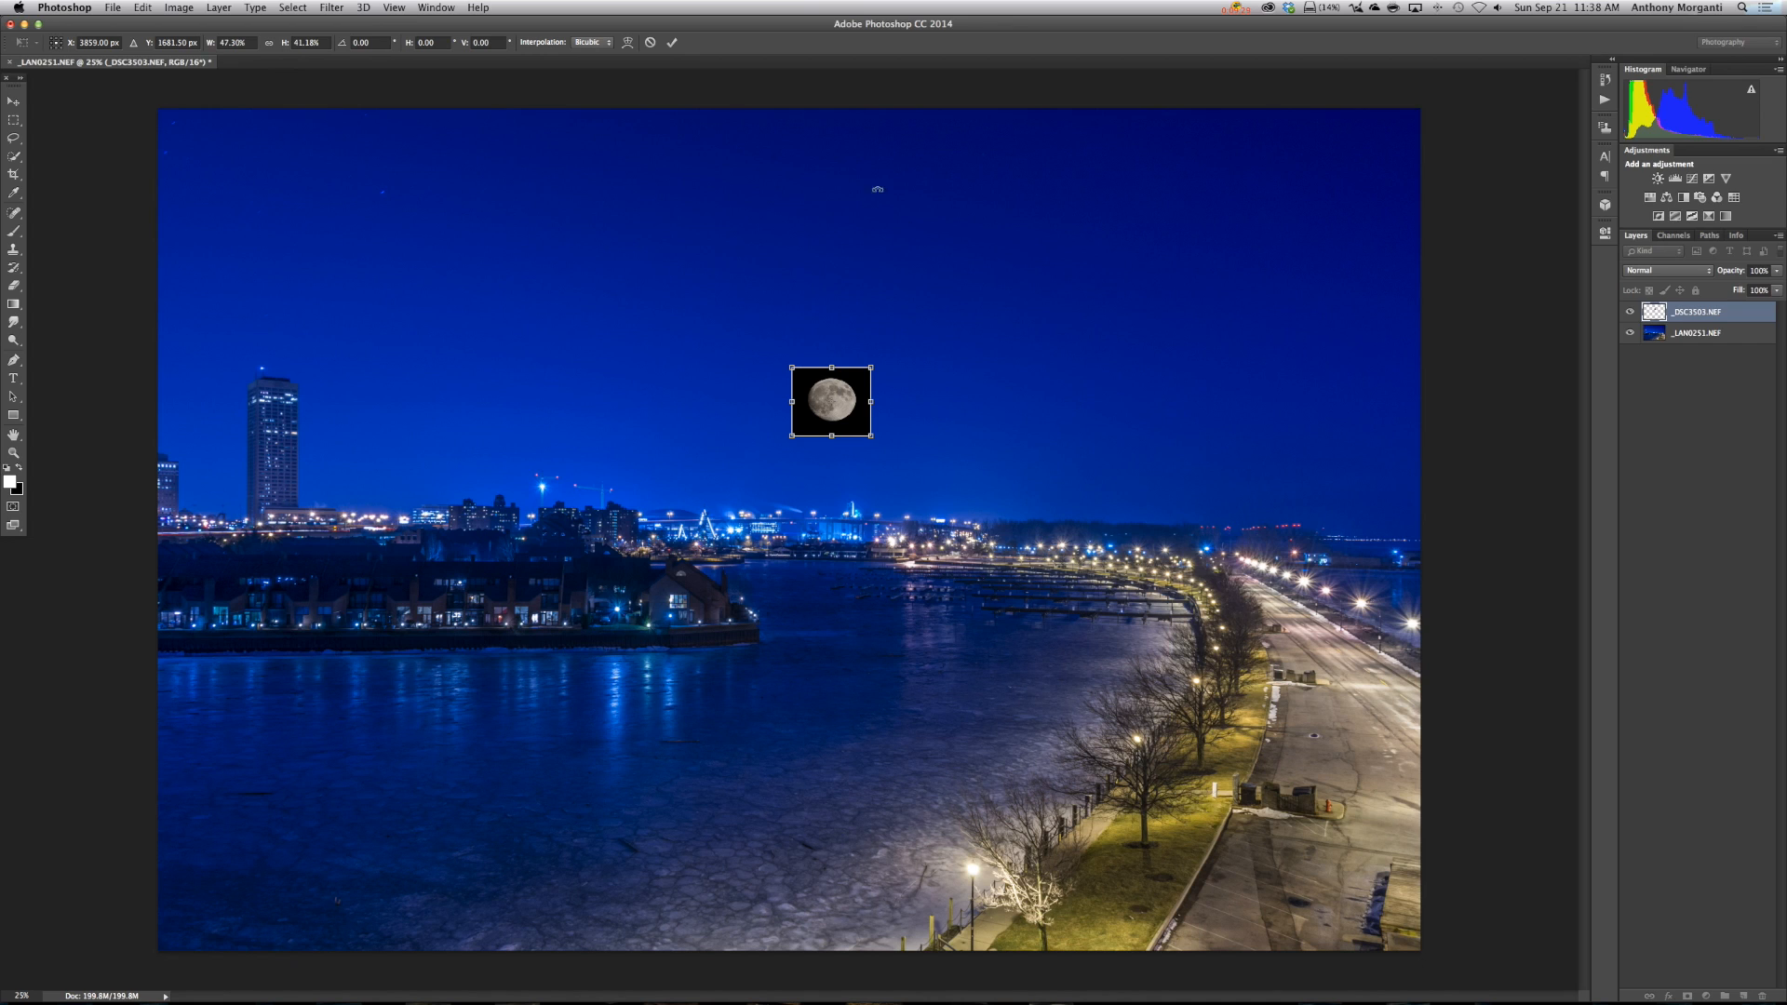
click(672, 42)
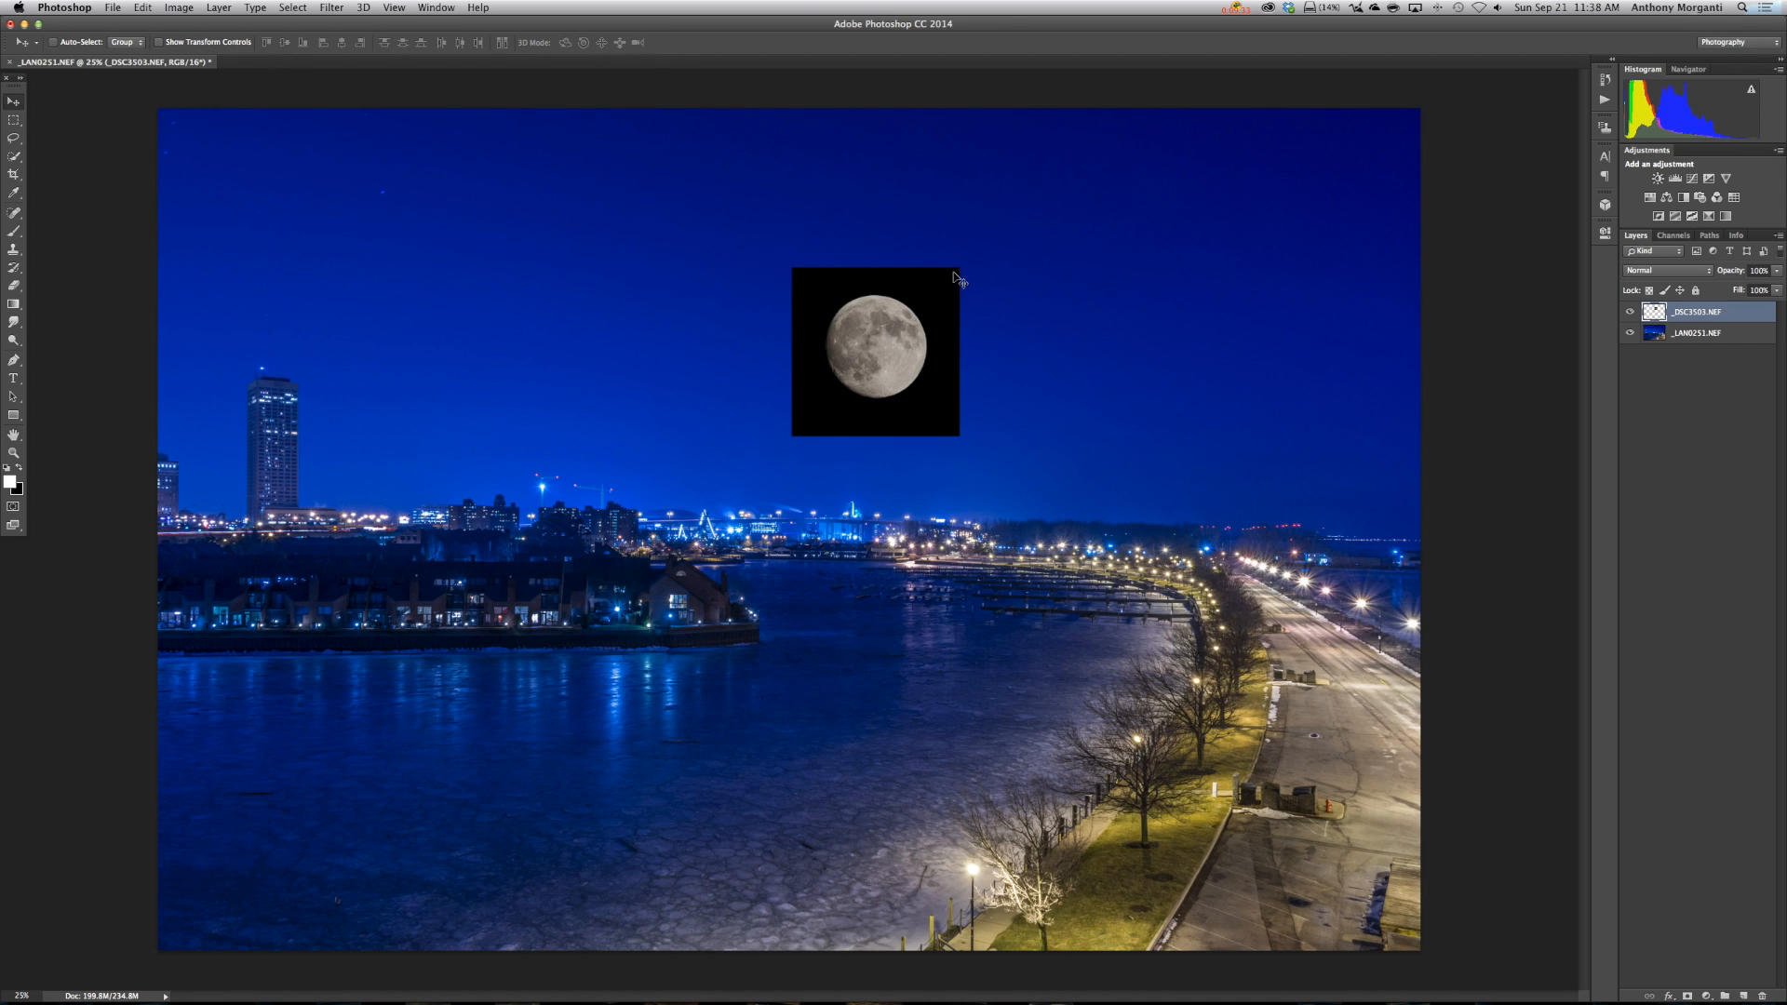
Scale the full moon layer down proportionally to about 48.6%, keeping its lower-left corner fixed.
key(super+t)
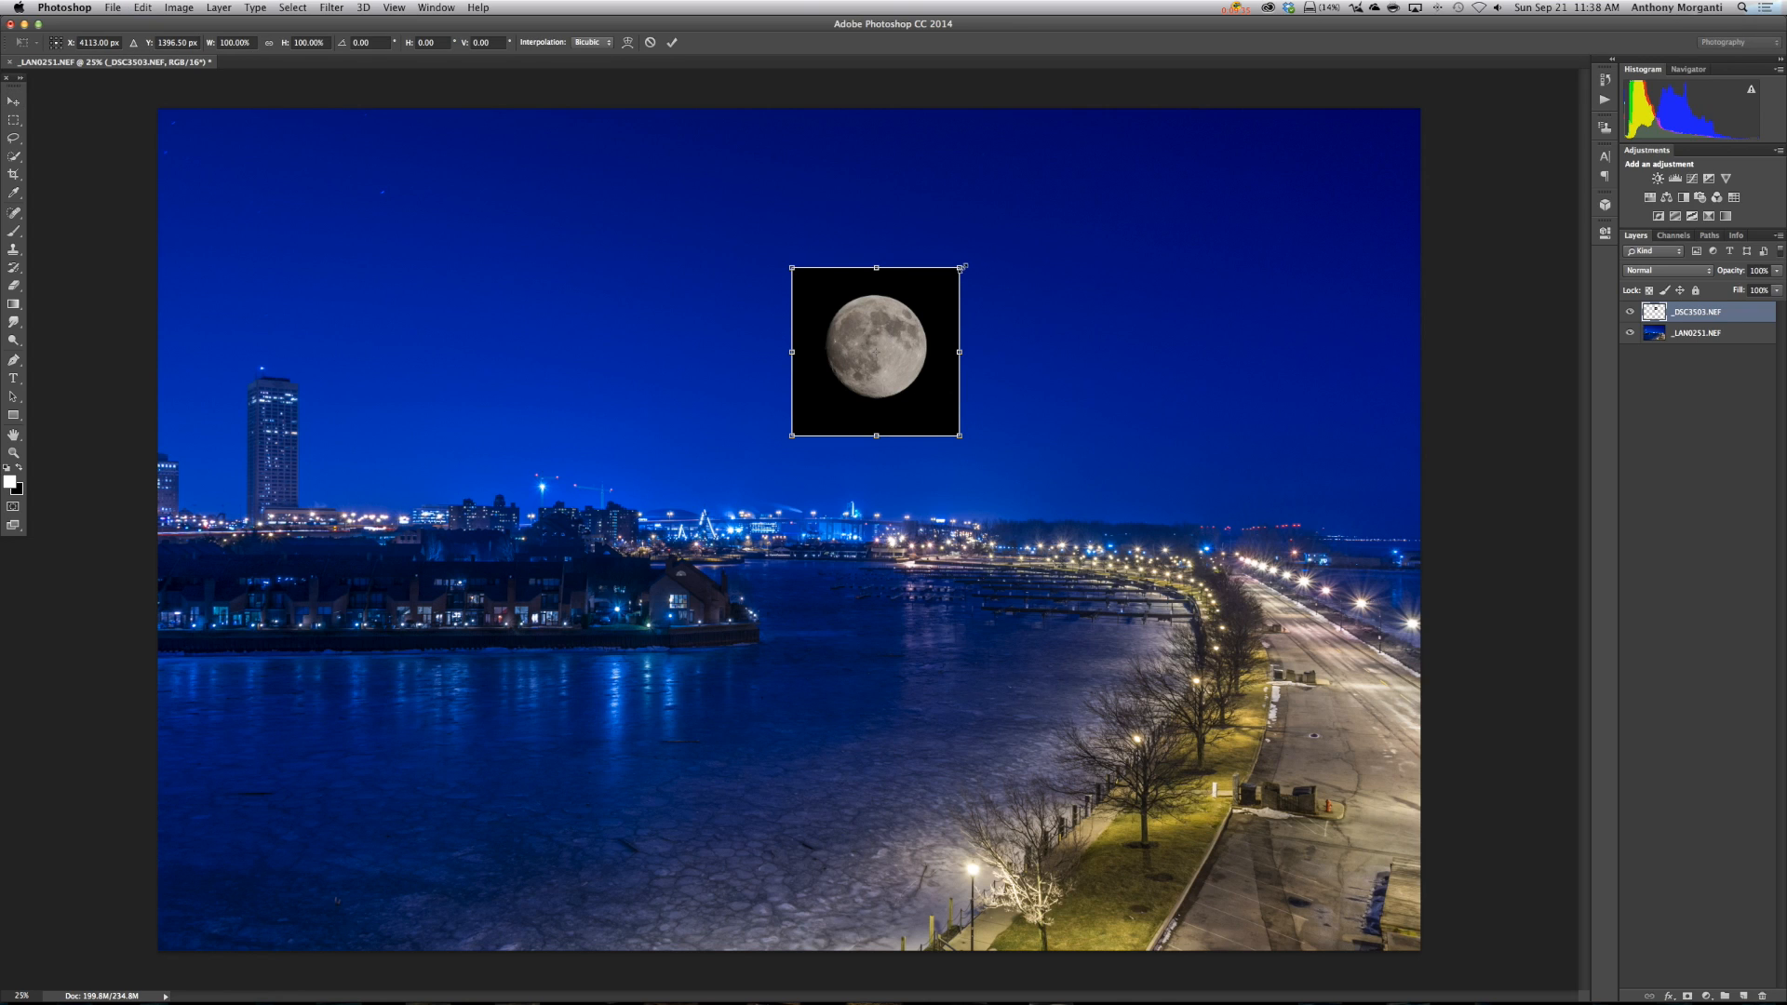
drag(960, 268, 875, 357)
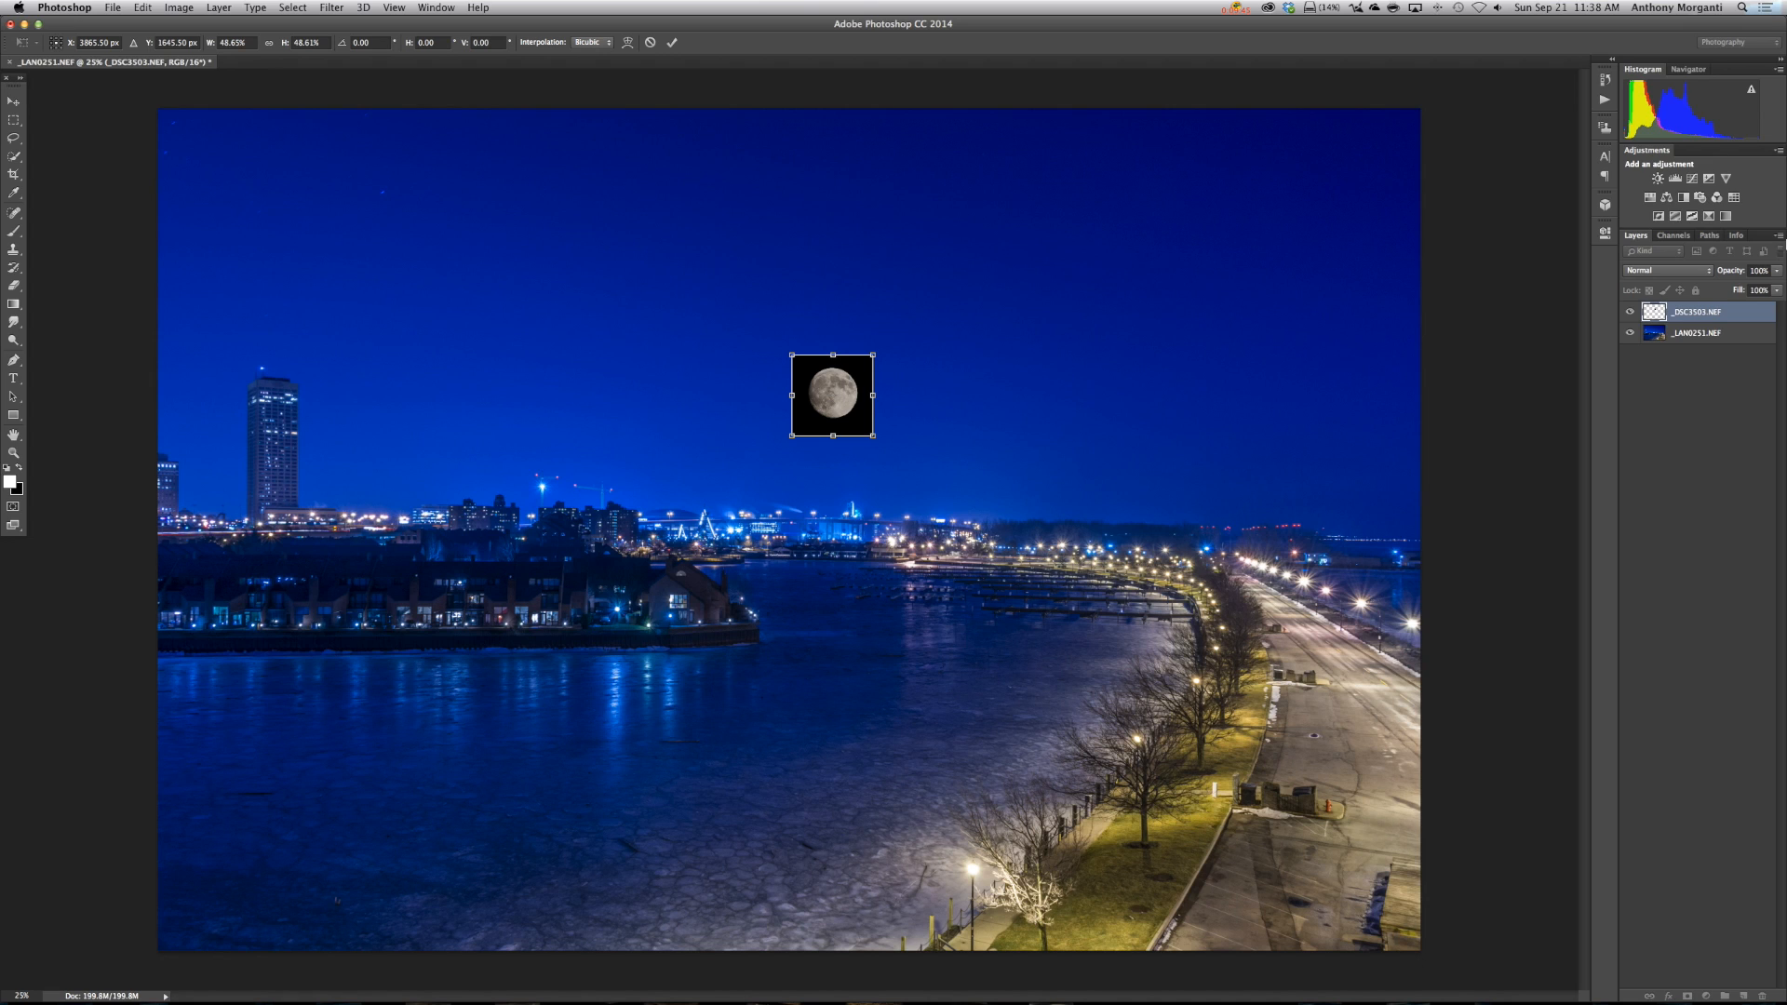
click(671, 42)
Set the full moon layer's blend mode to Screen and reduce its opacity to about 70%.
click(1699, 271)
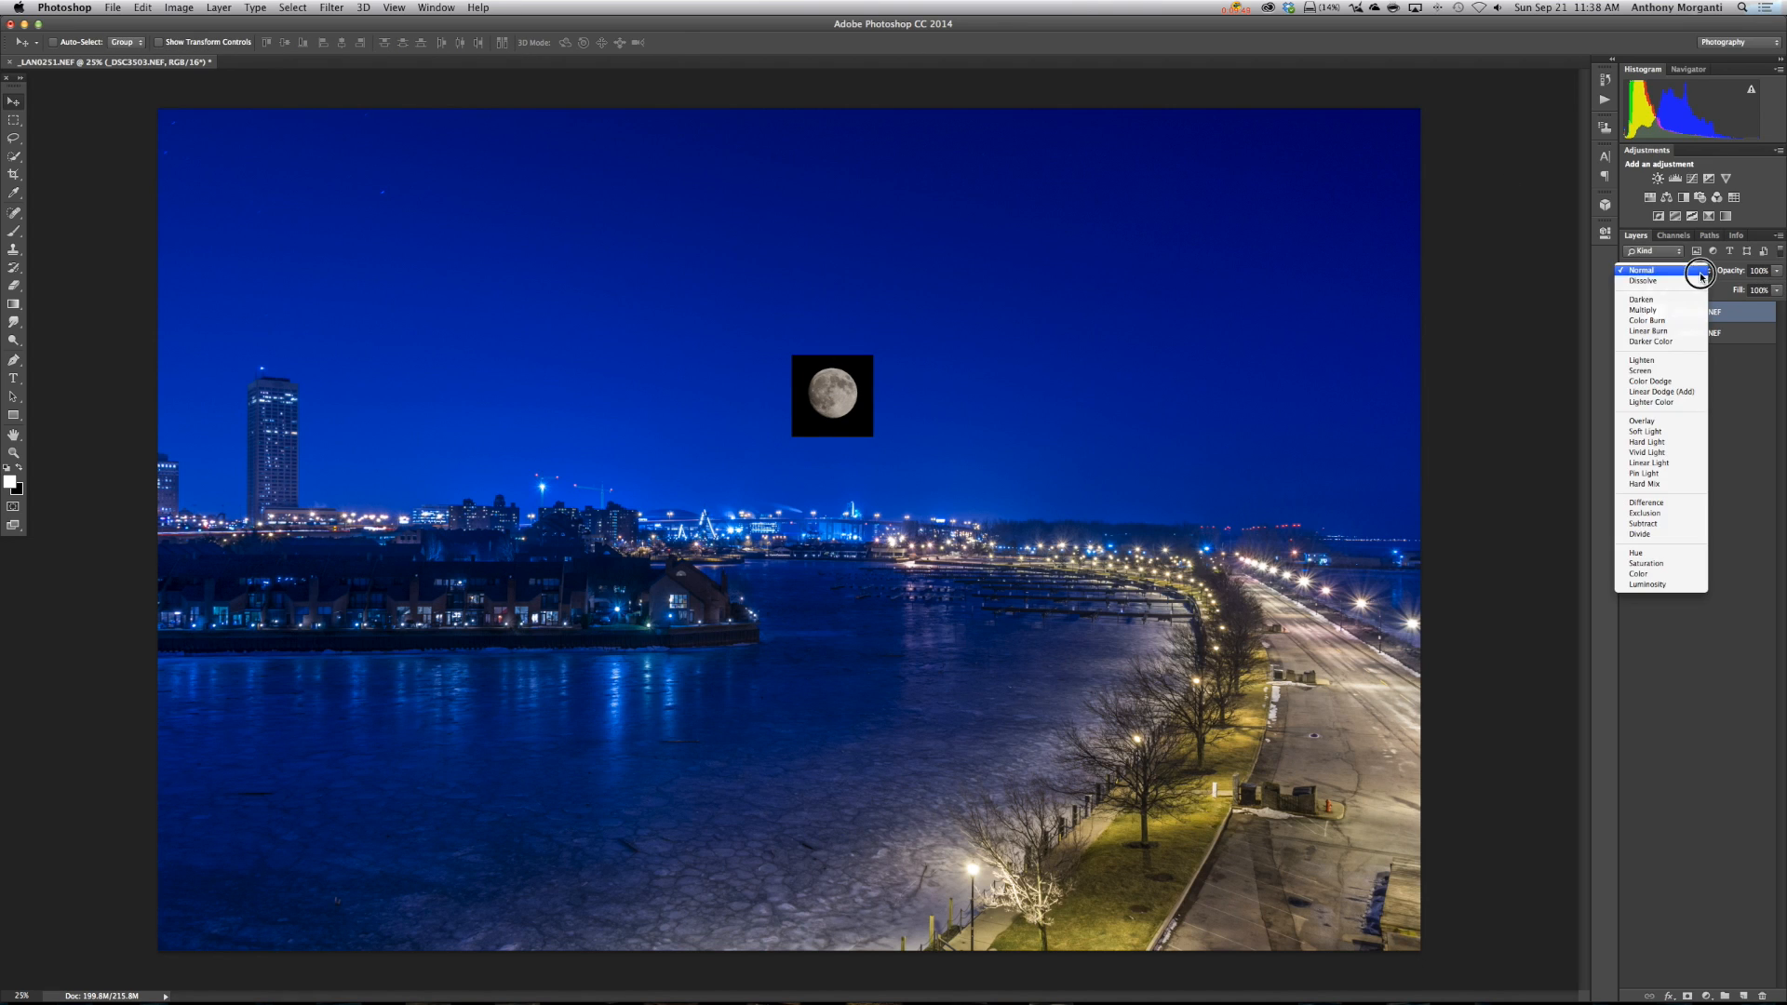
click(1651, 374)
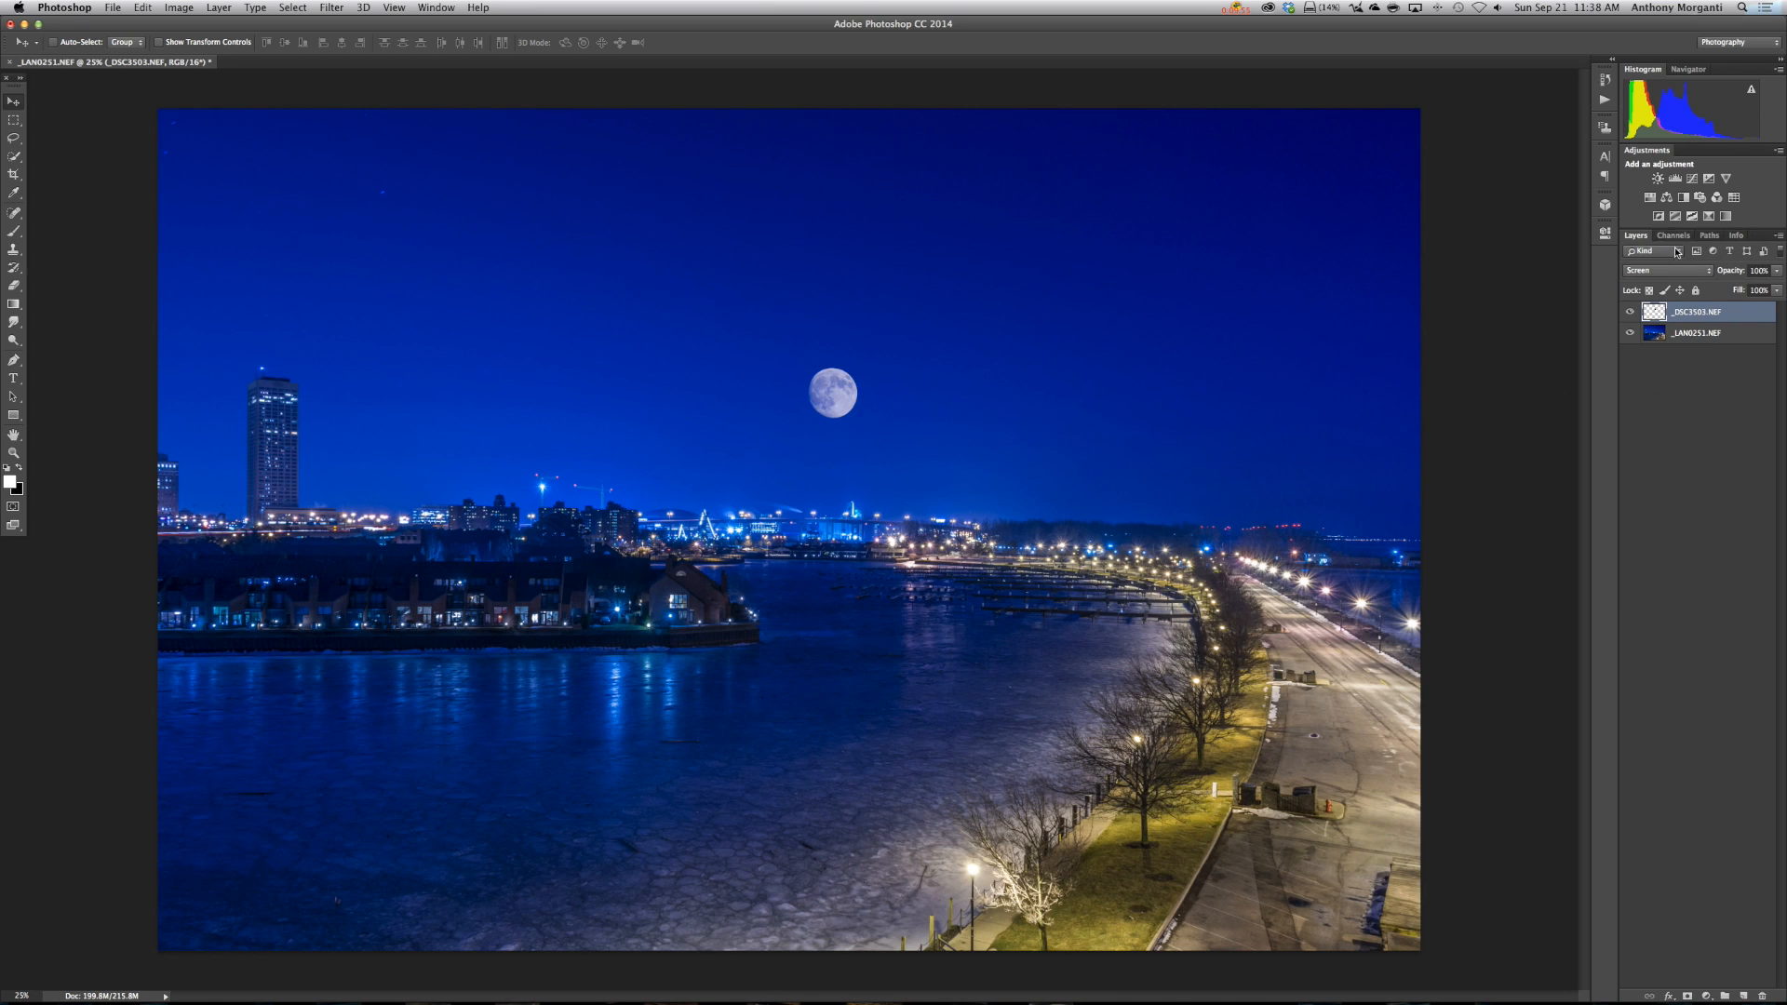
drag(1742, 274, 1720, 275)
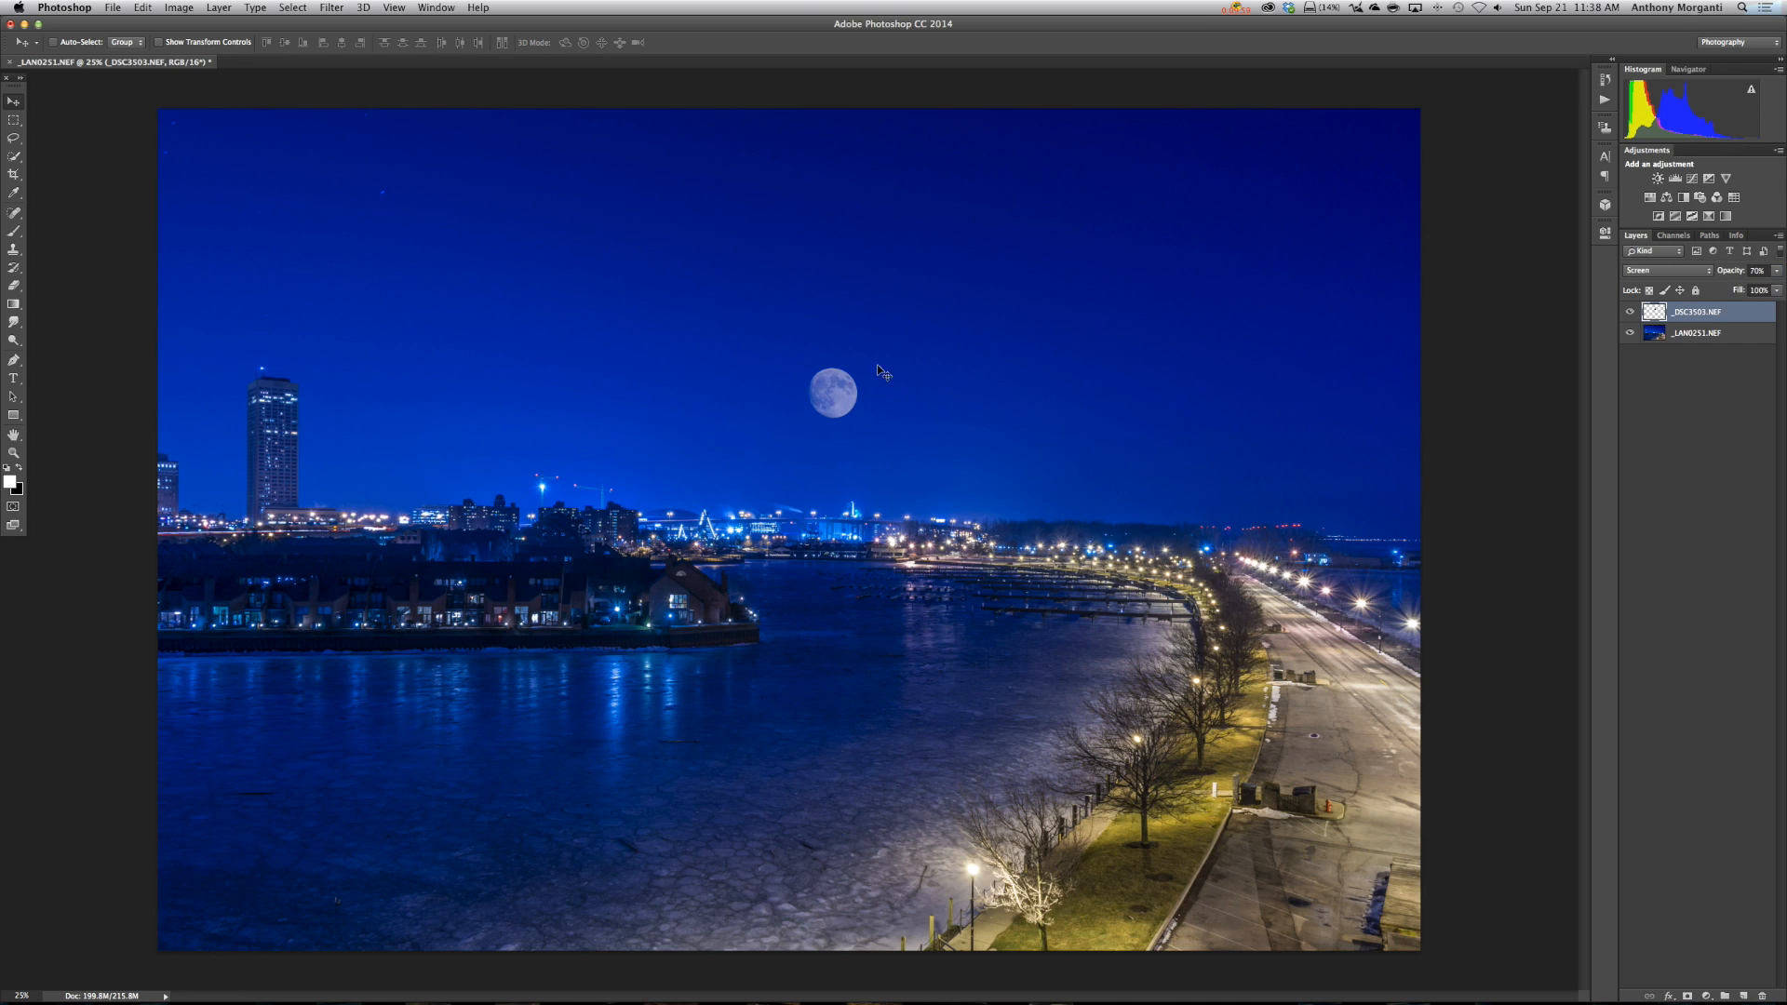
Shift the full moon about 0.4 in right and 0.4 in down, closer to the skyline.
click(836, 391)
drag(835, 391, 844, 410)
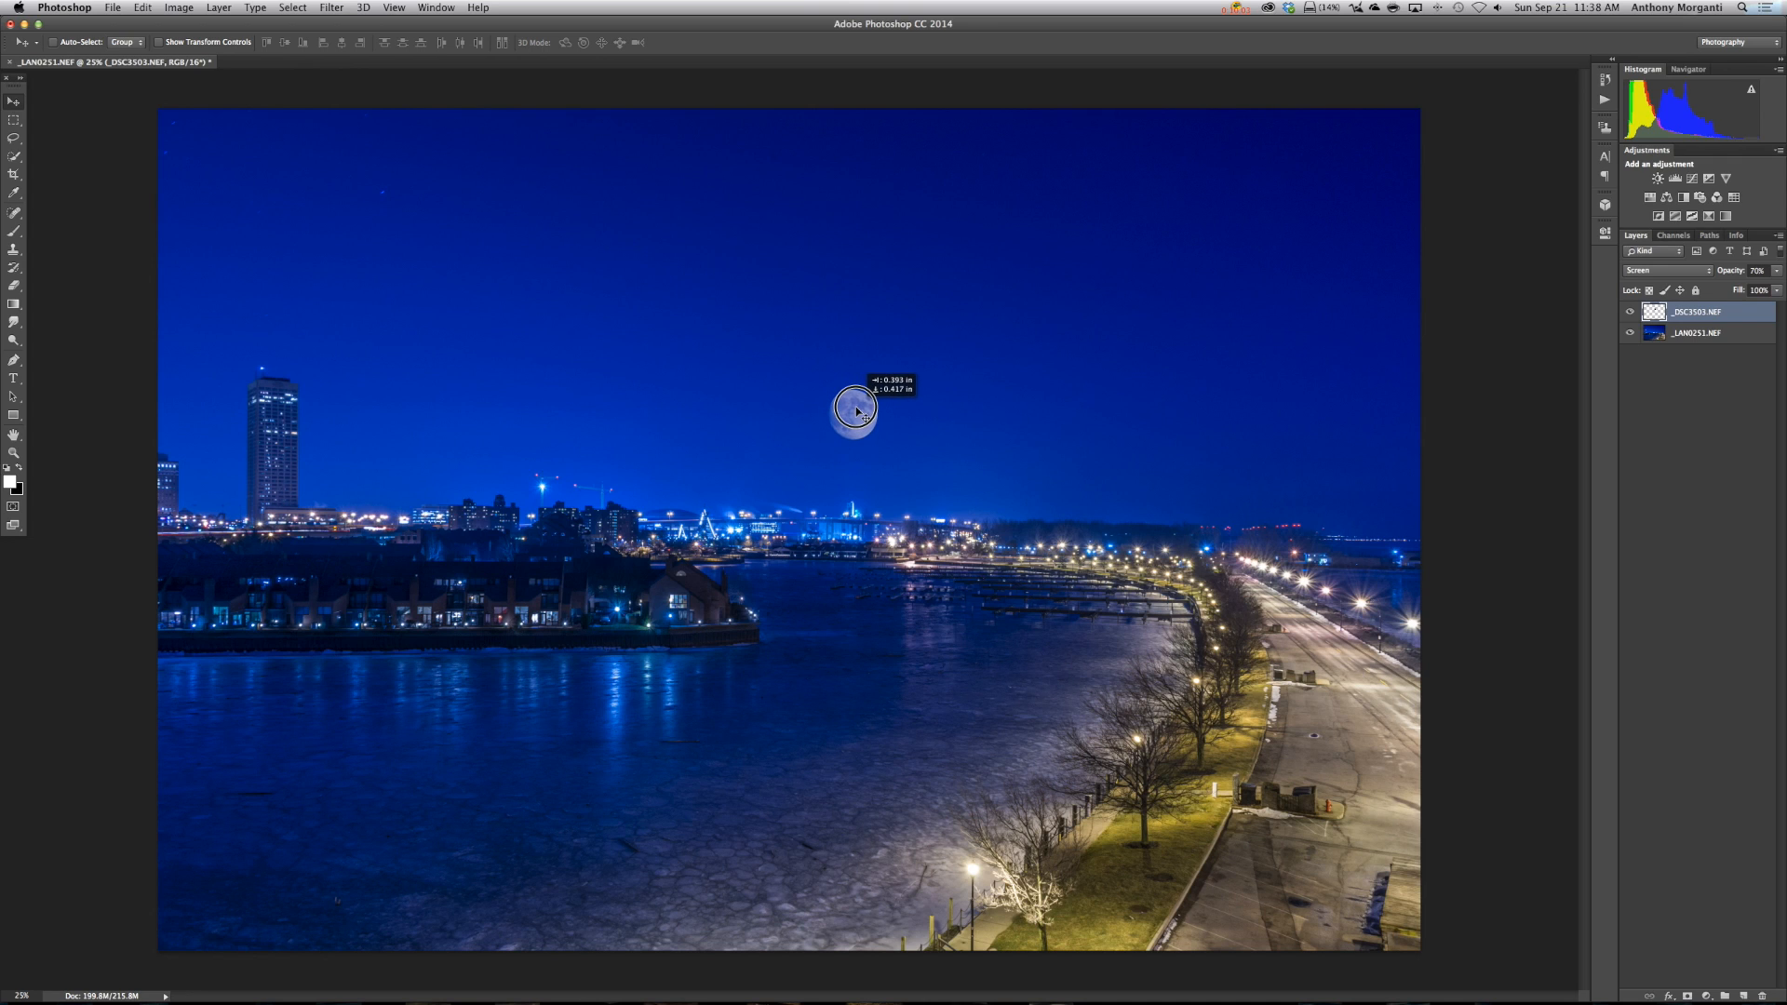
drag(858, 410, 858, 412)
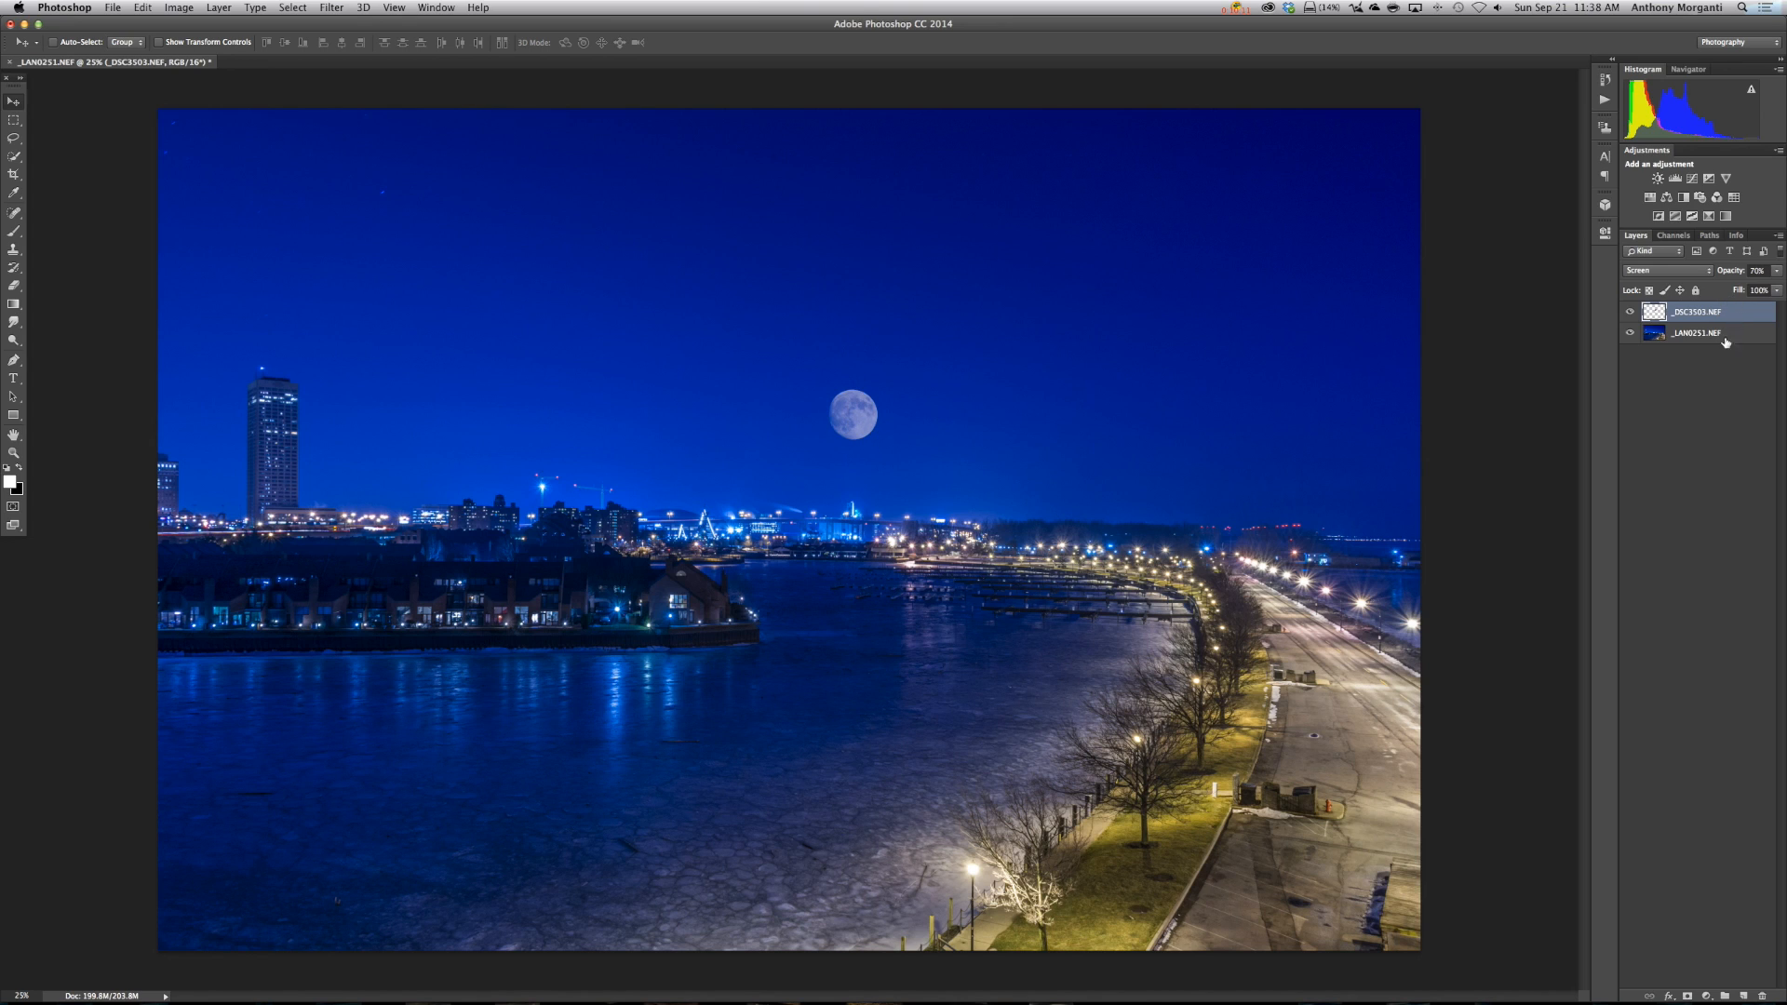
Duplicate the full moon layer and flip the copy vertically for a water reflection.
key(super+j)
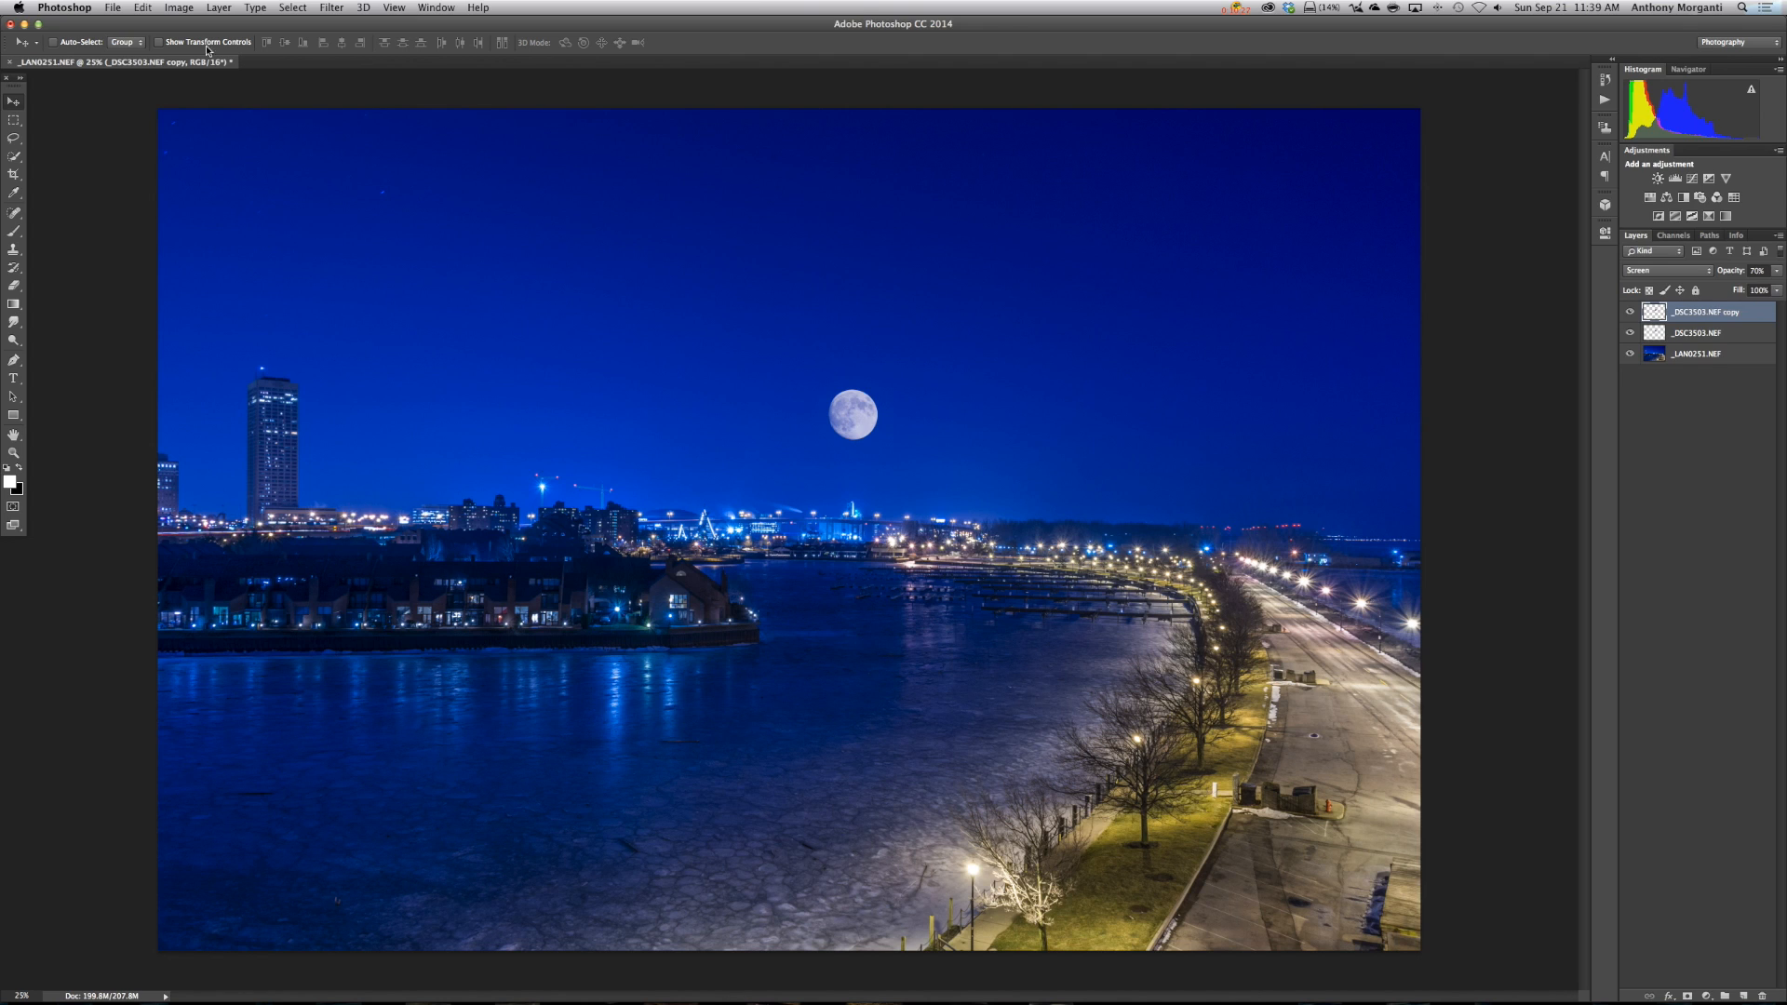
click(144, 9)
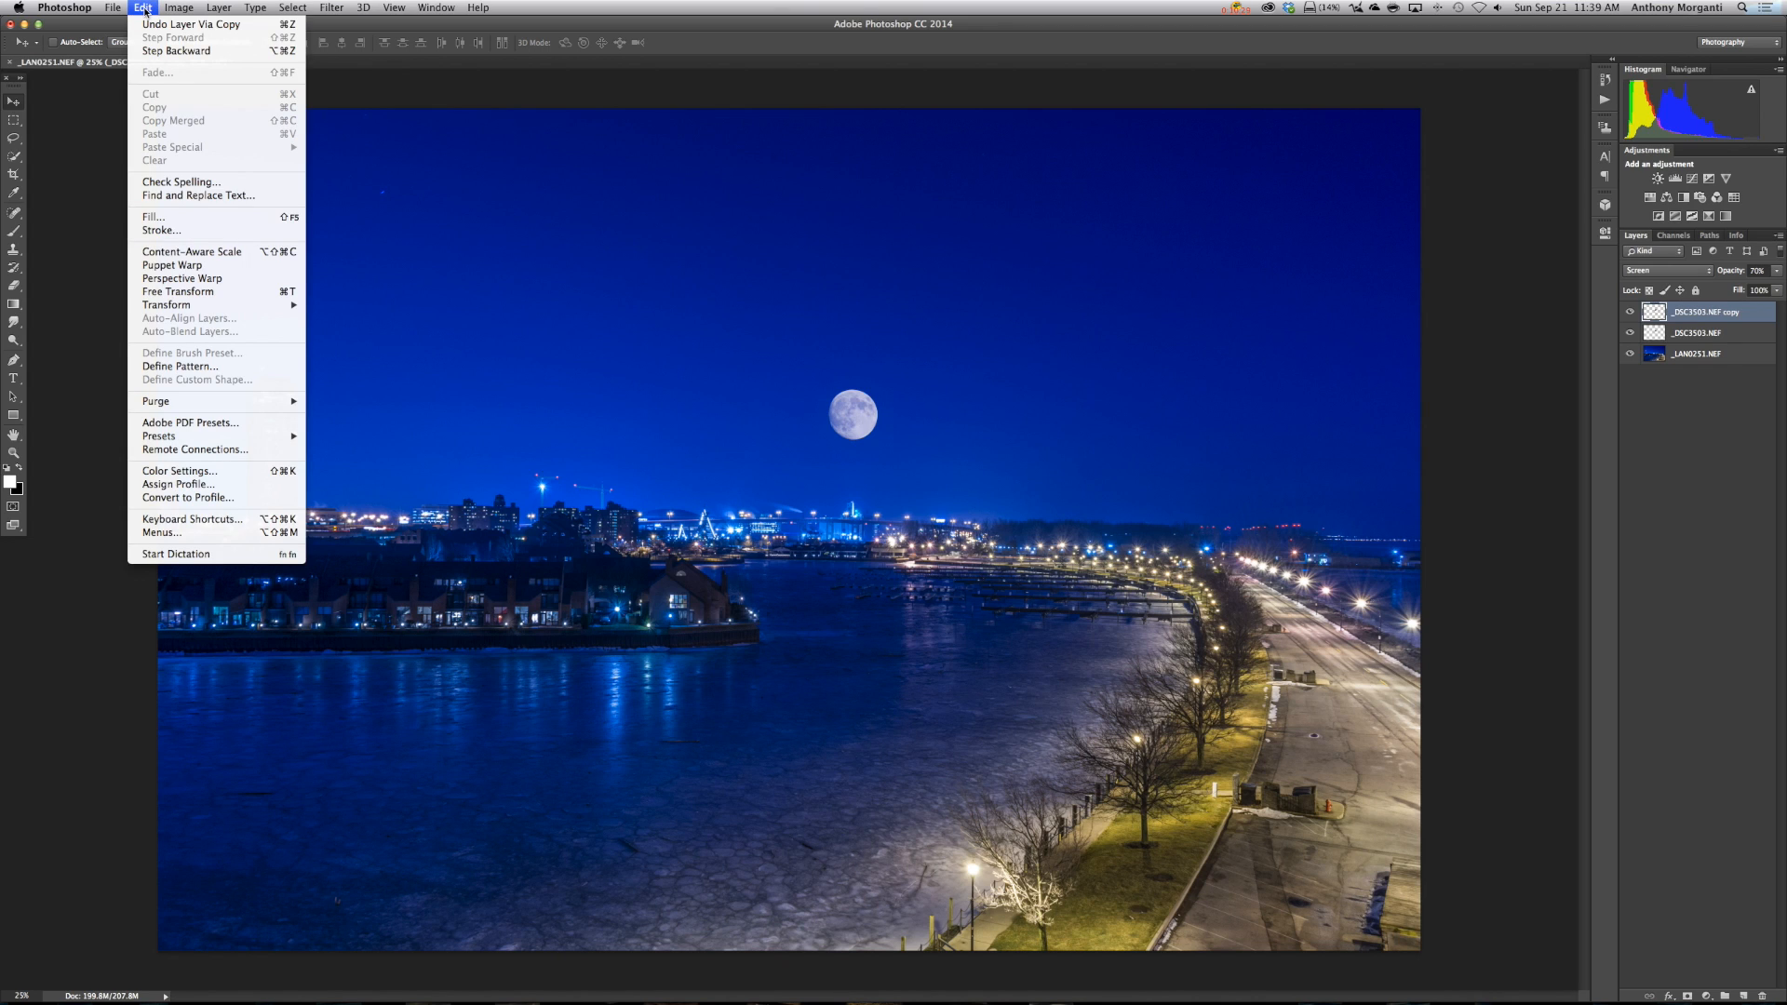
mouse_move(280, 305)
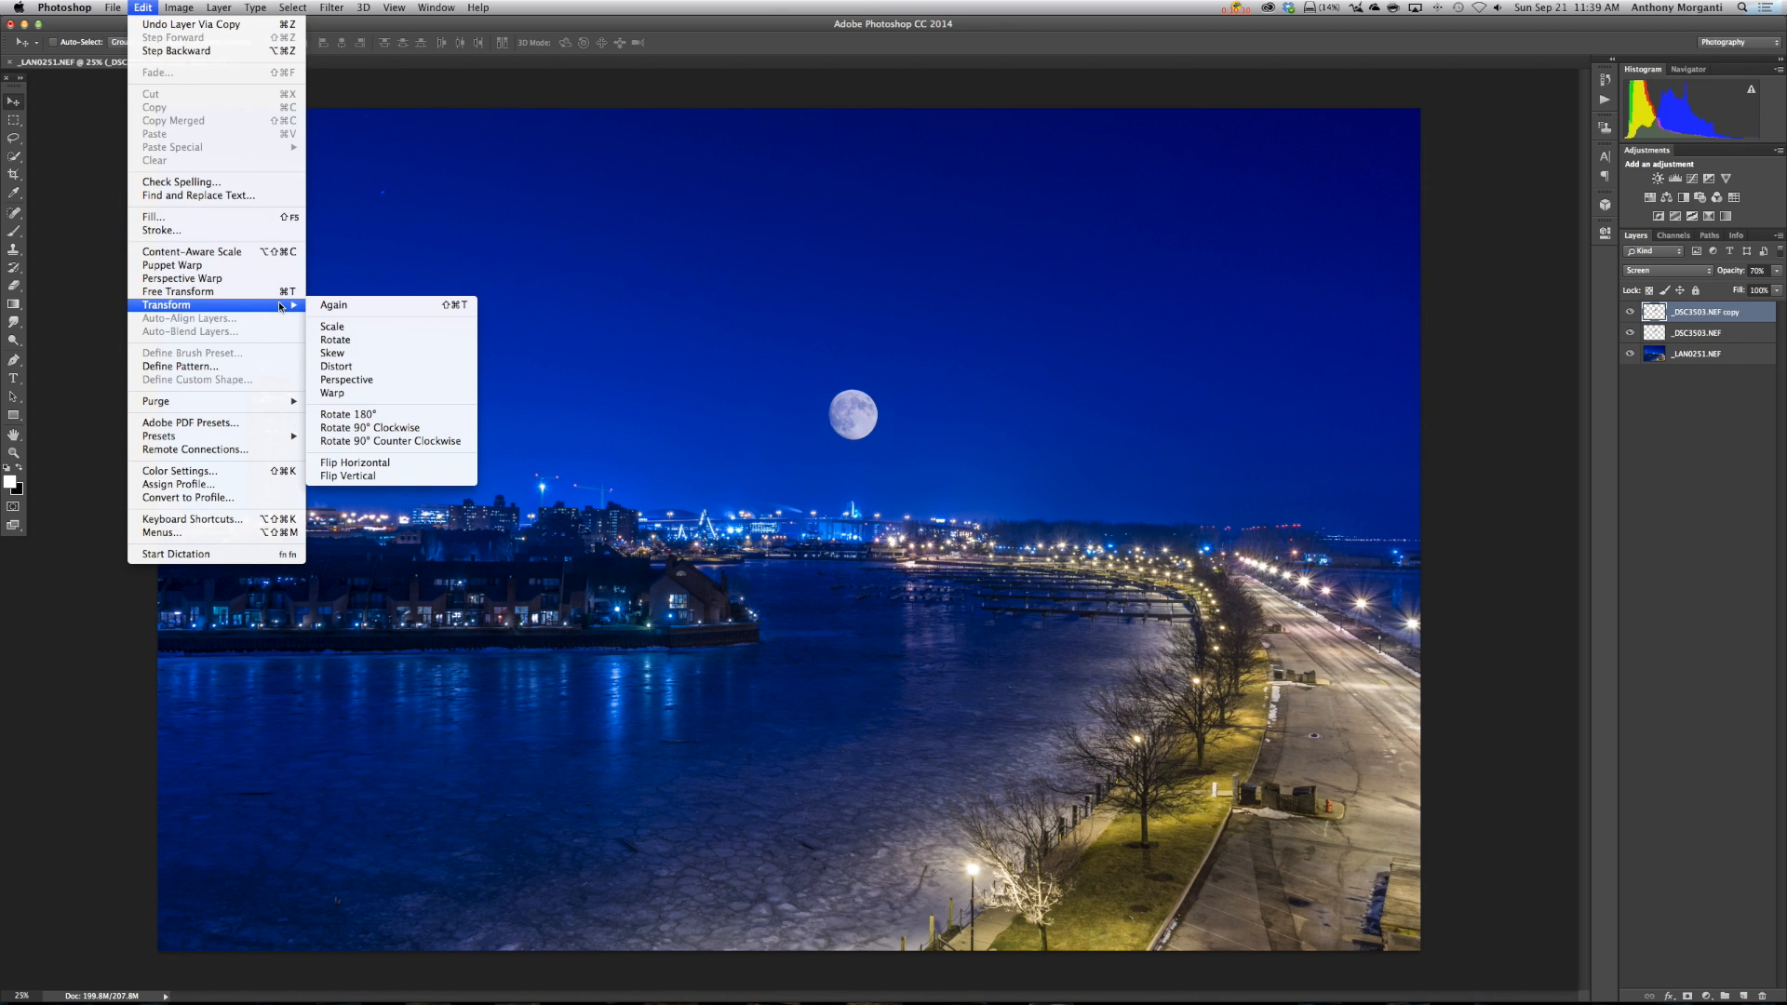
click(378, 463)
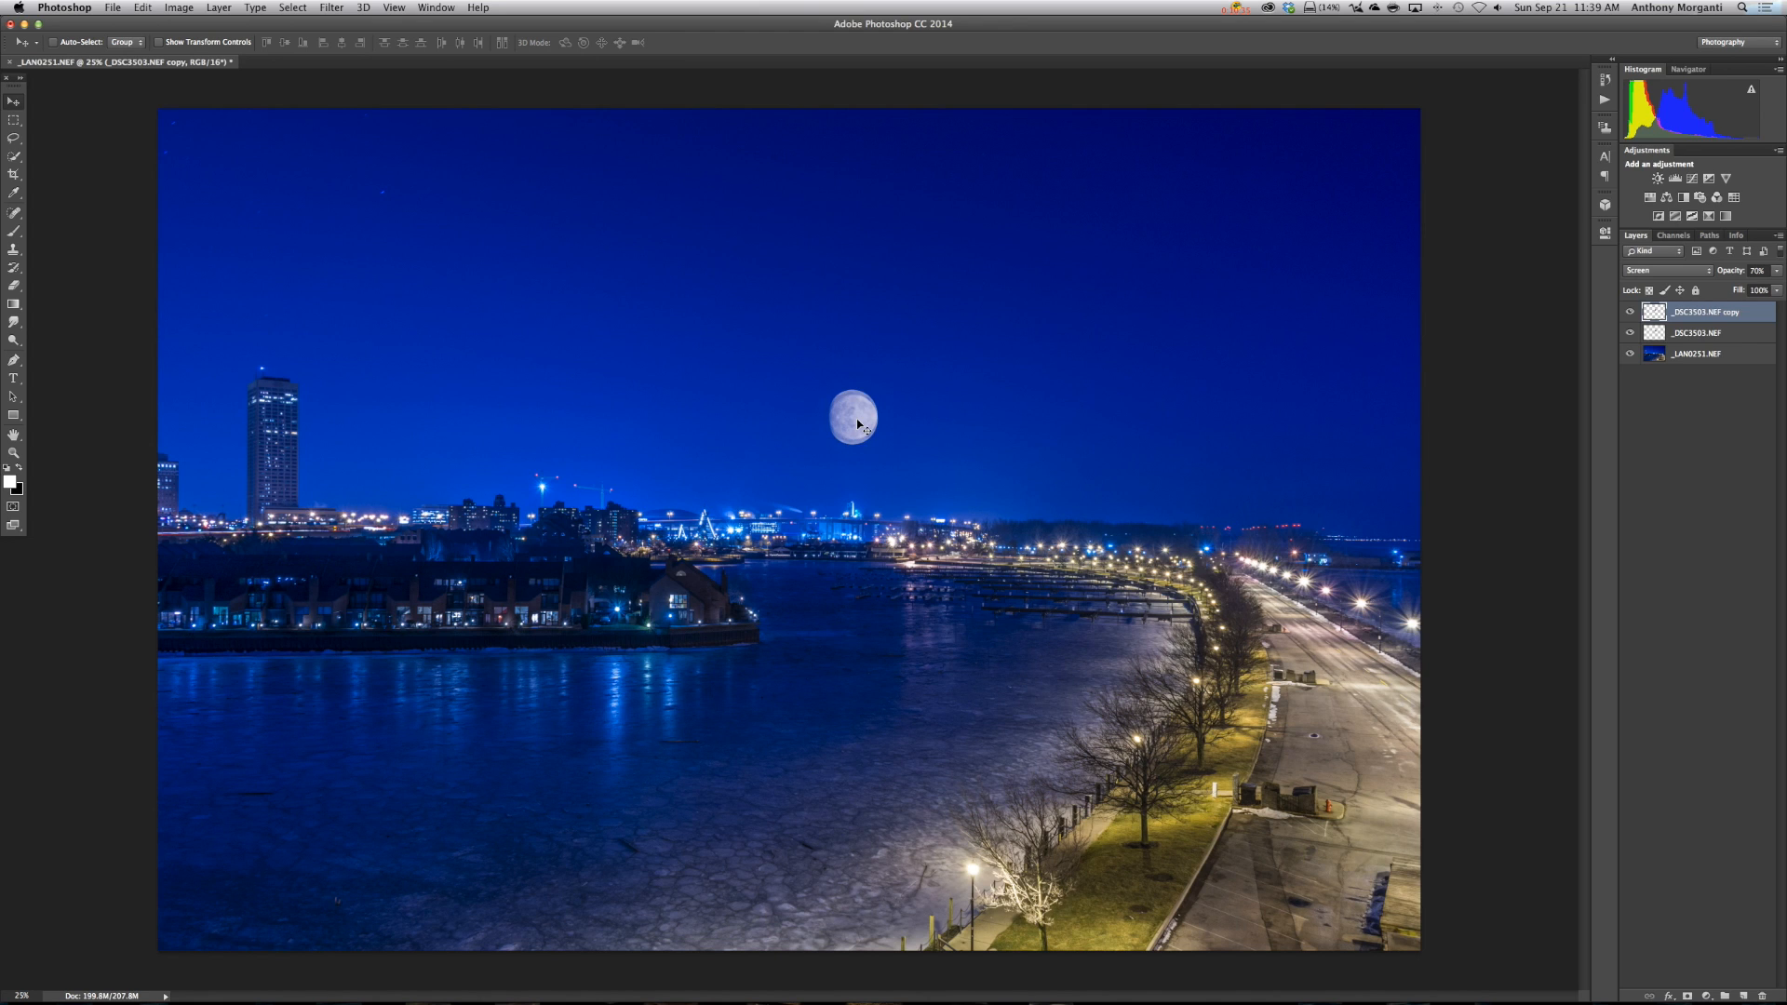
Place the flipped moon copy in the water directly below the original moon and lower its opacity to about 32%.
drag(857, 425, 854, 649)
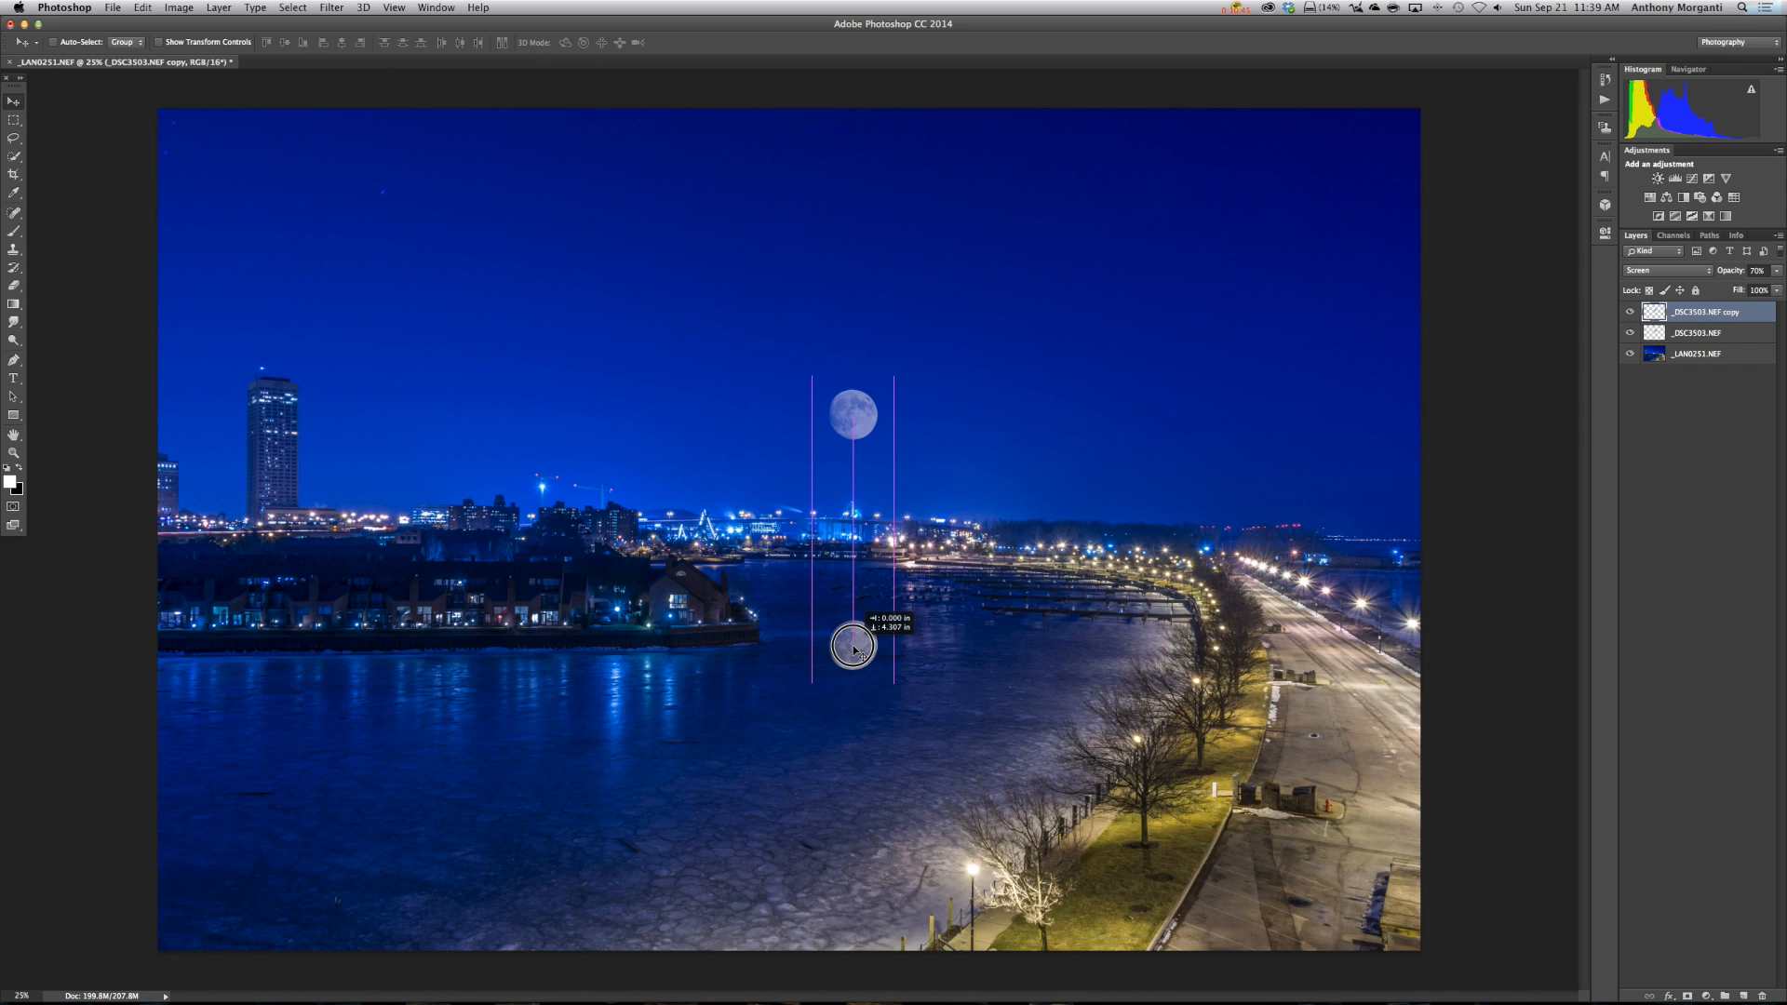
drag(855, 648, 854, 649)
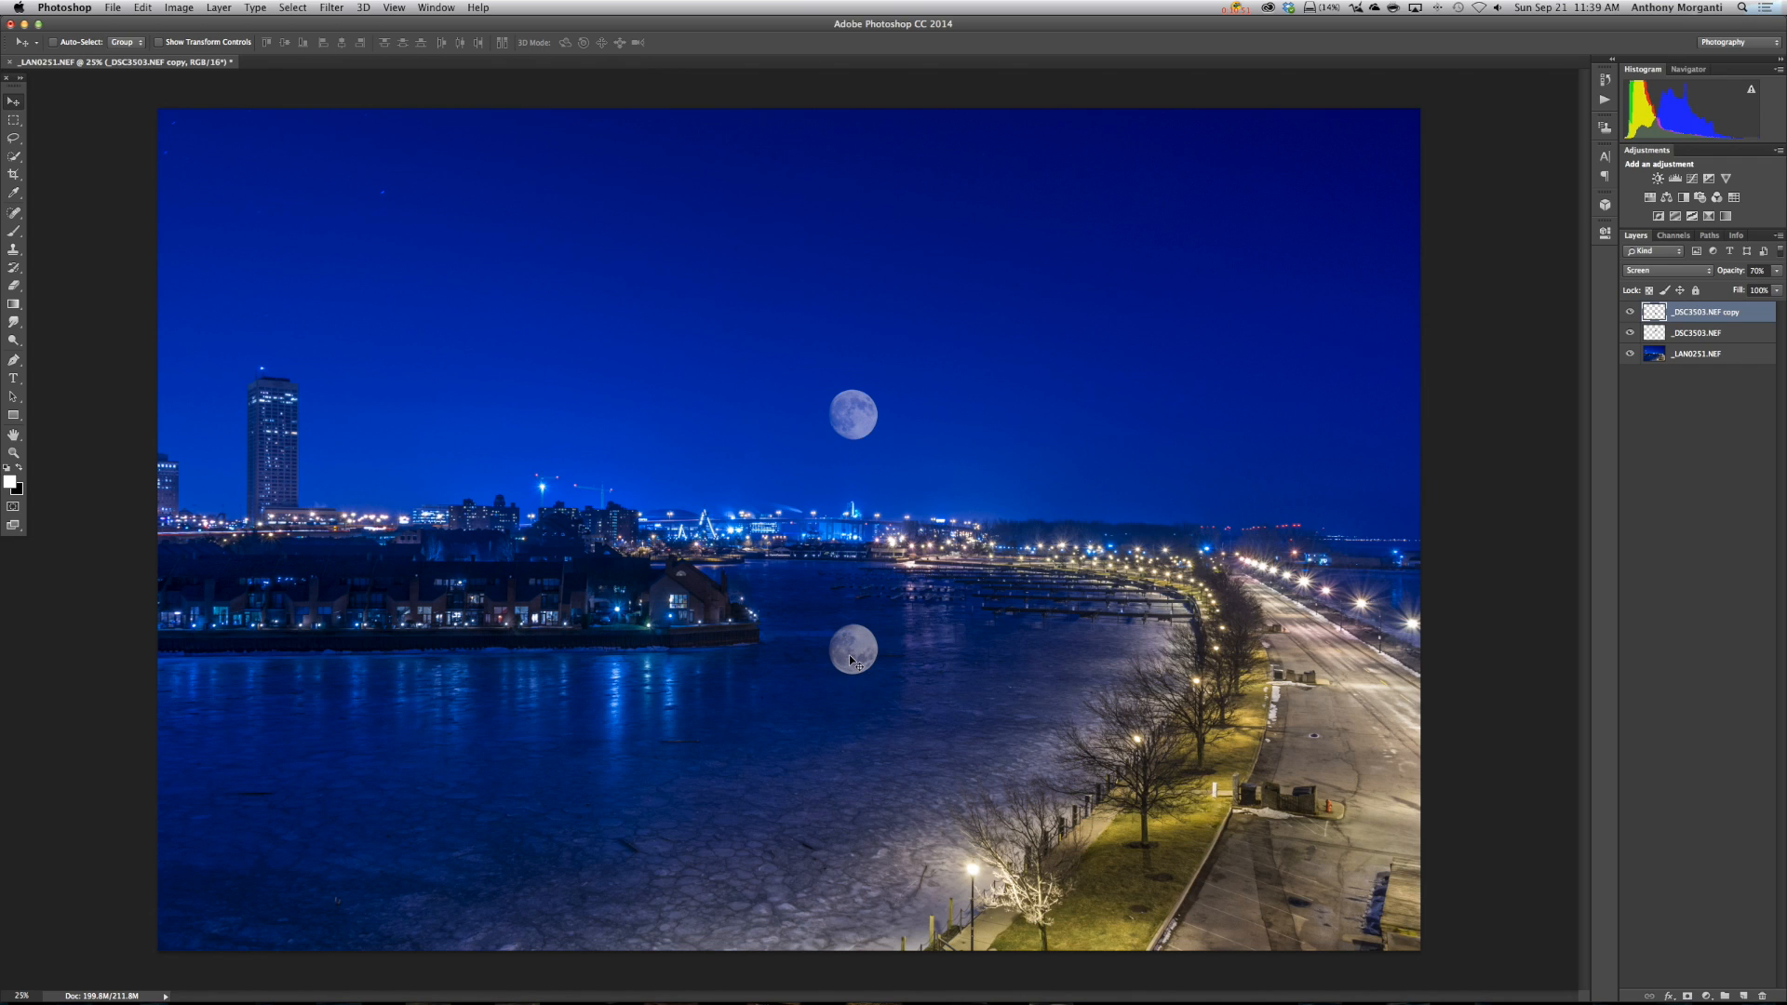
drag(852, 658, 853, 662)
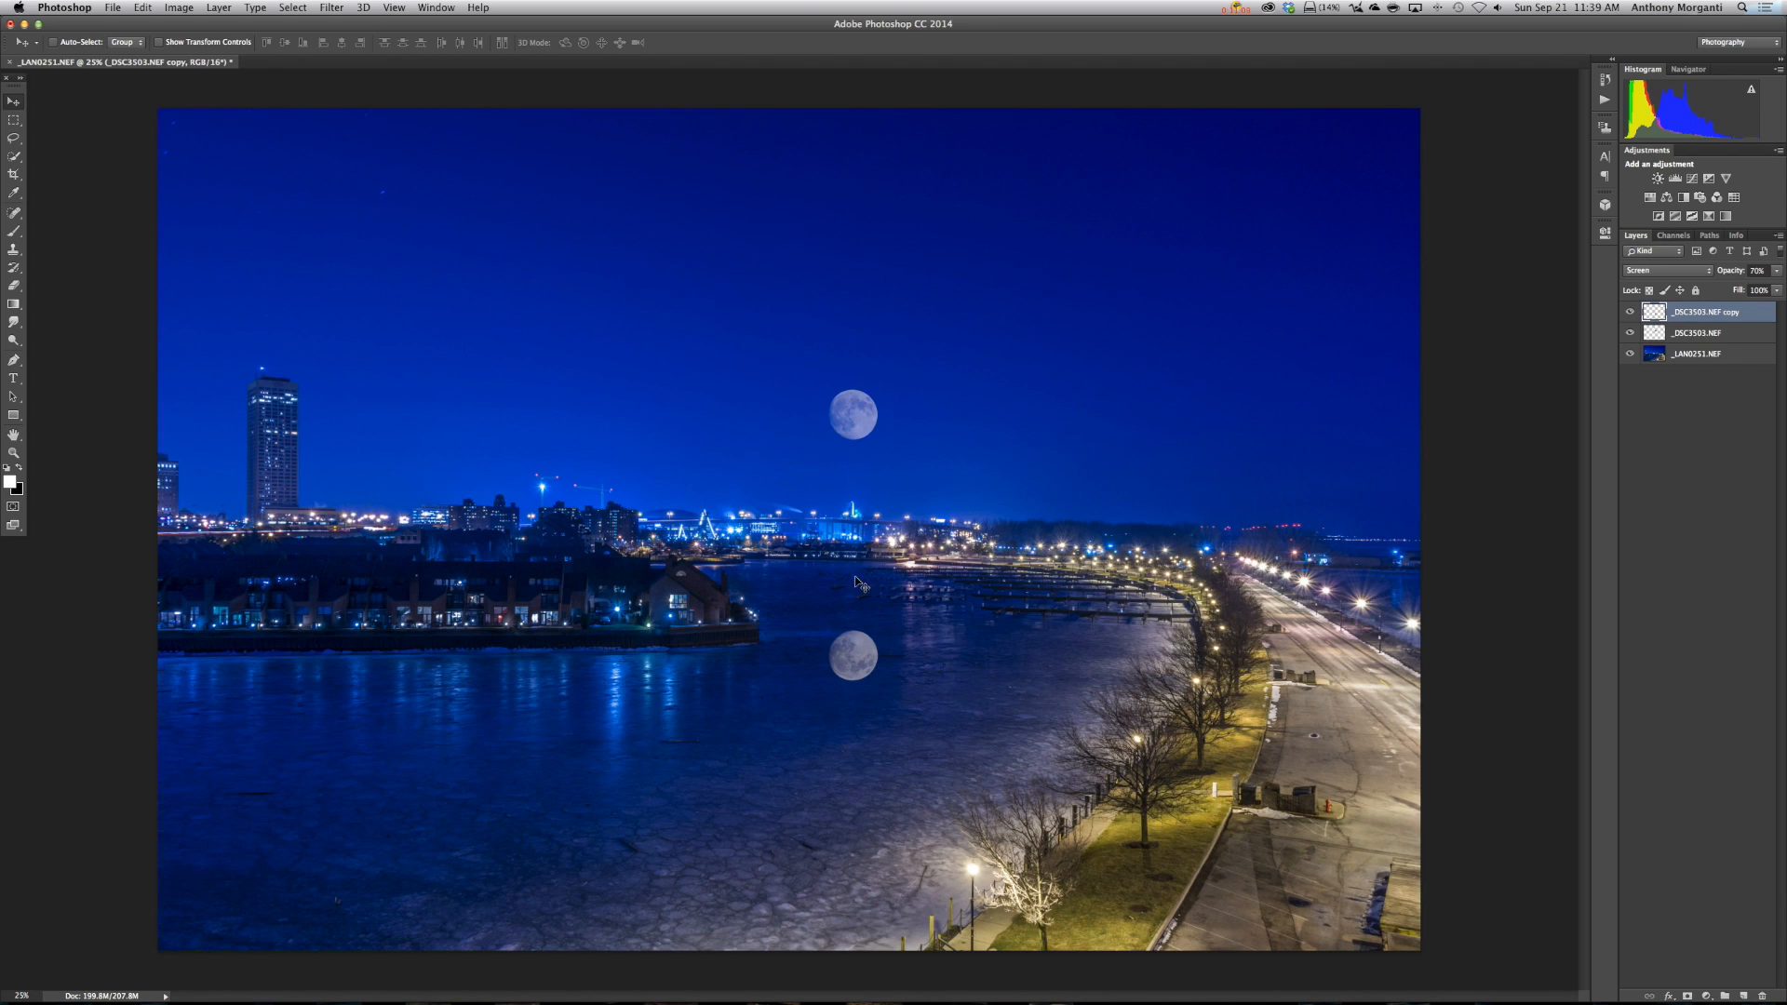
drag(1743, 276, 1713, 271)
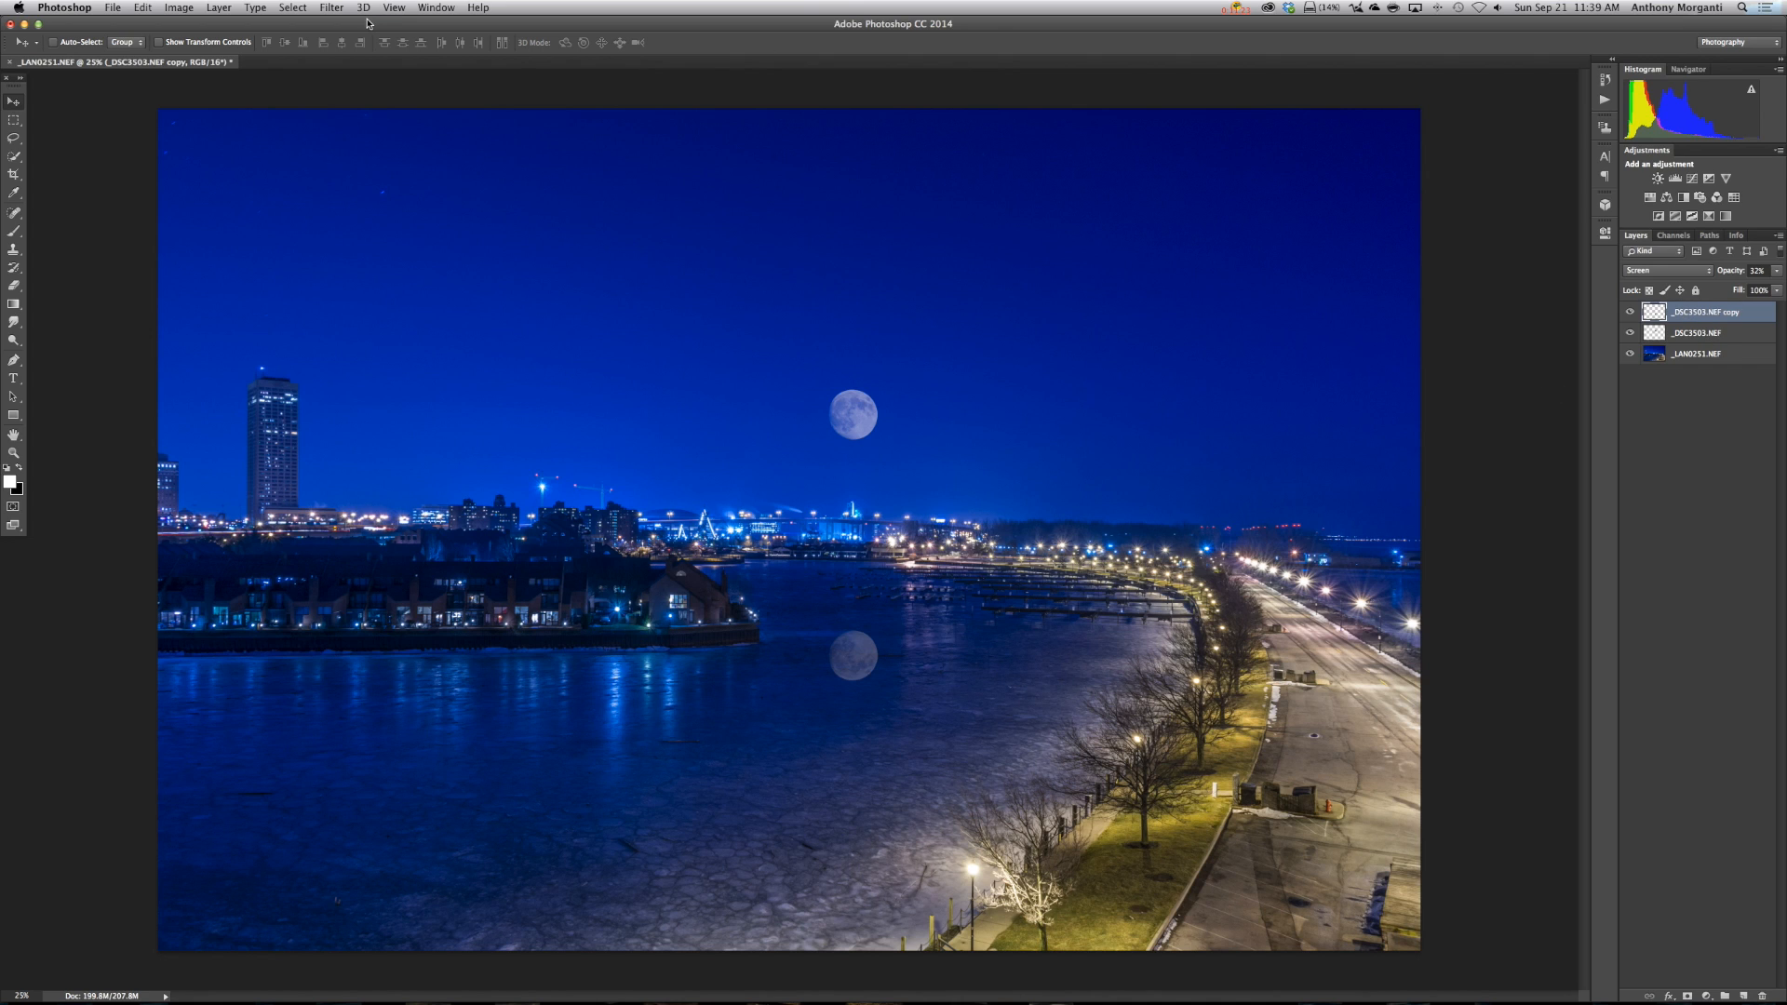
Apply Motion Blur to the reflected moon at angle 0° and about 93 pixels distance, and lower its layer opacity to about 19%.
click(332, 8)
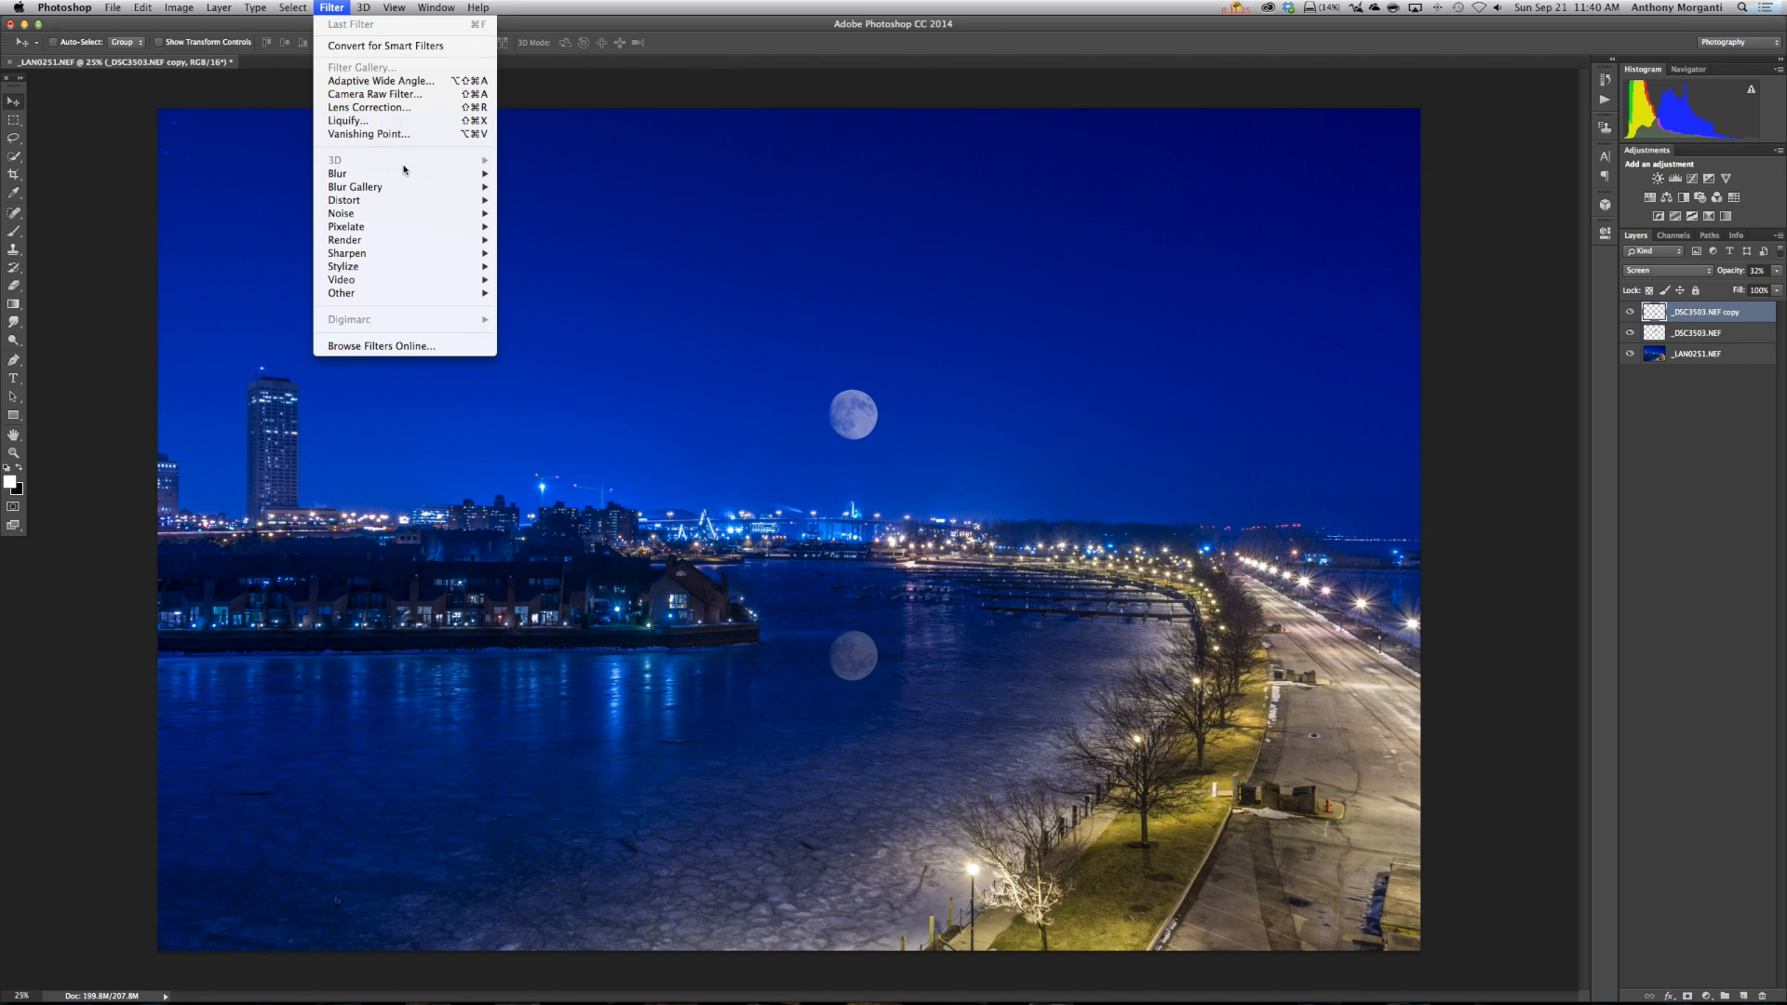
mouse_move(406, 173)
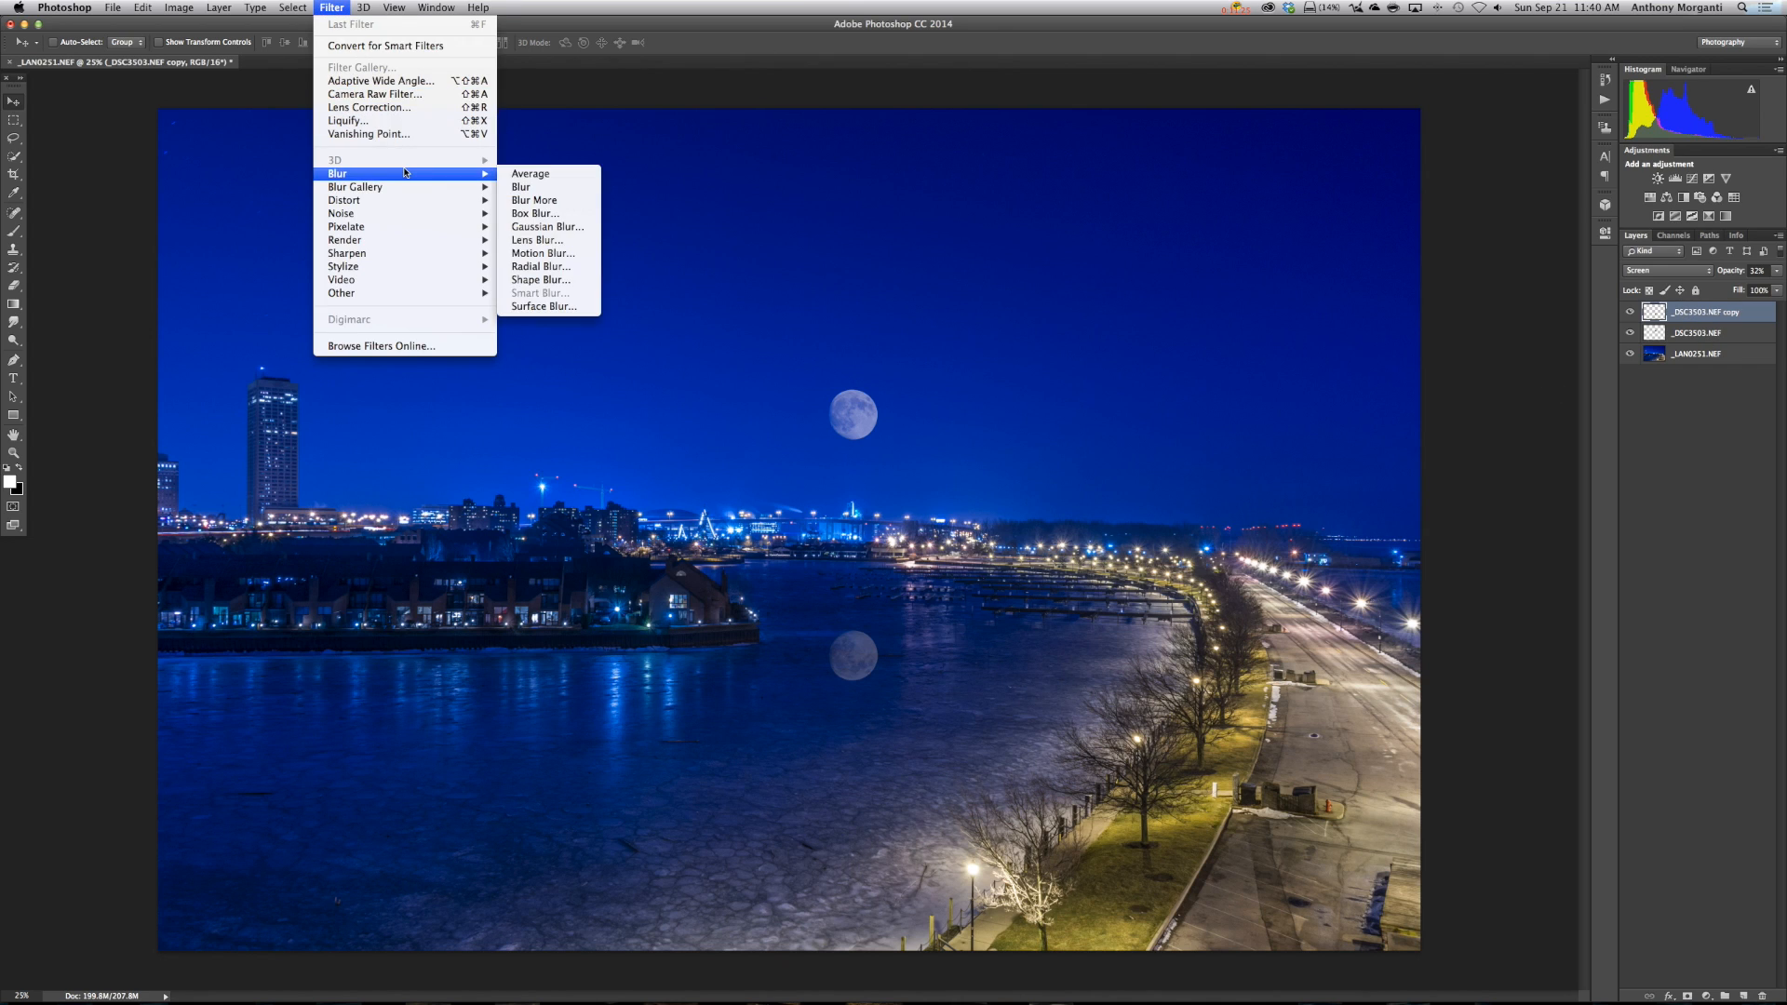
click(547, 253)
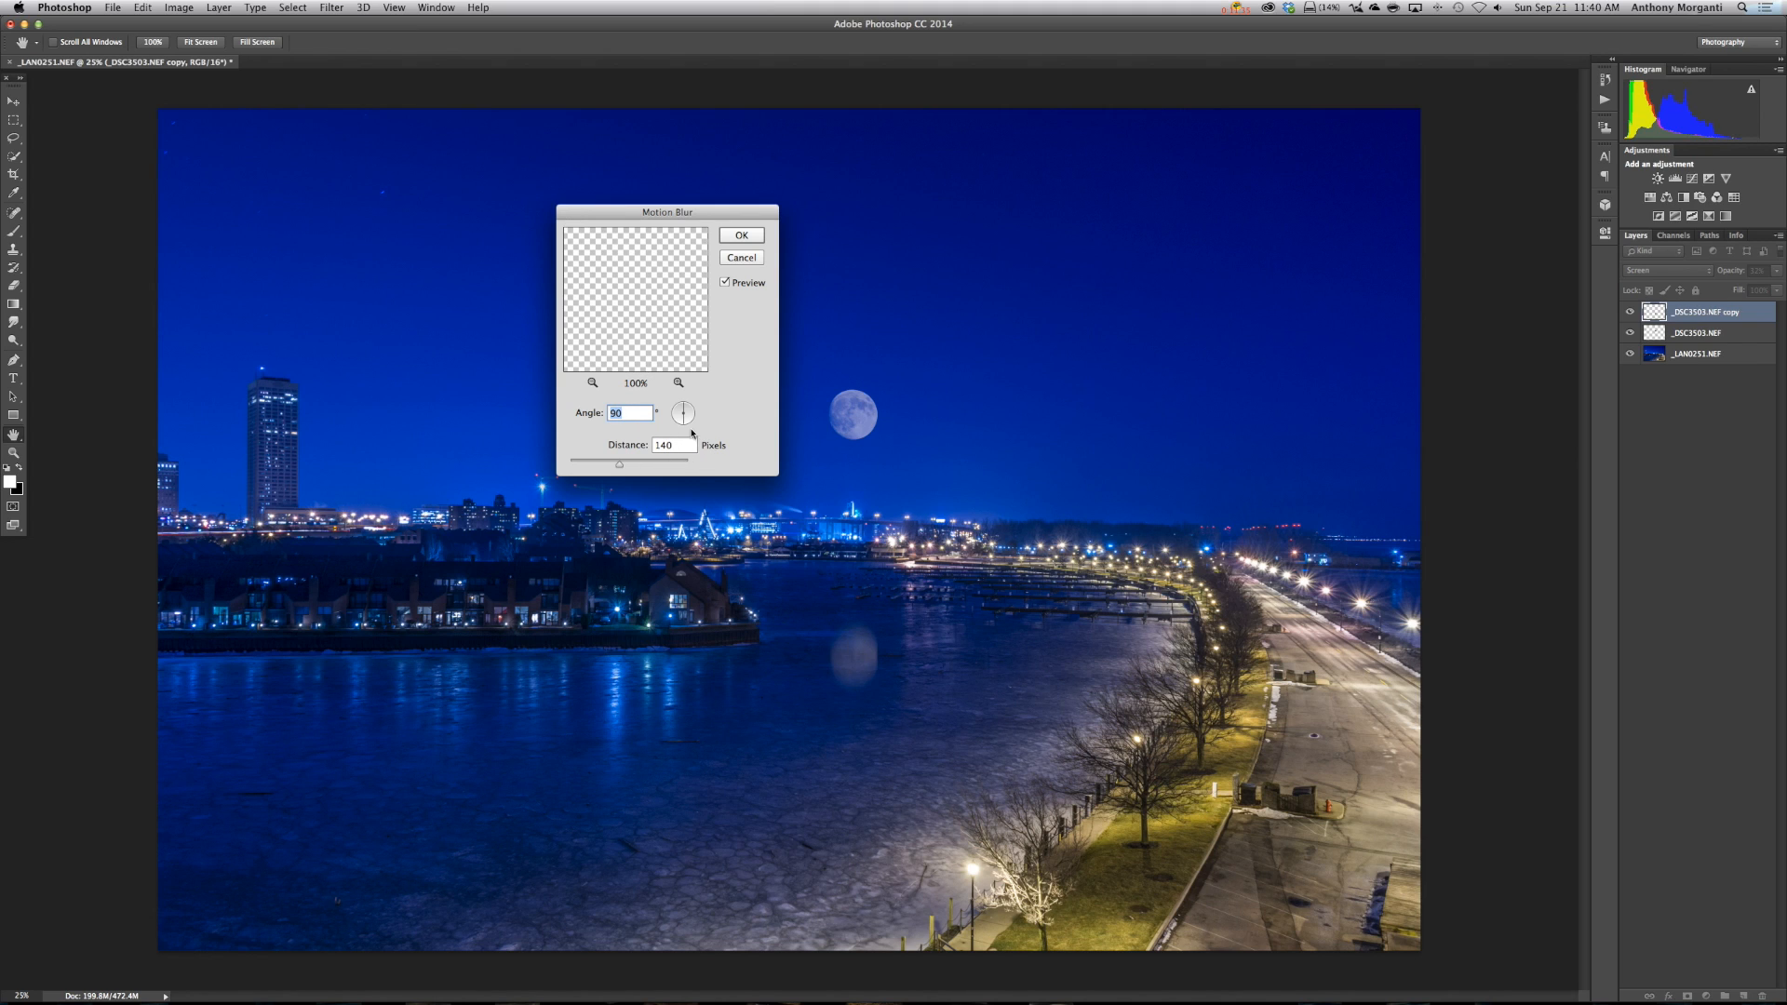
drag(686, 426, 696, 418)
drag(620, 467, 611, 466)
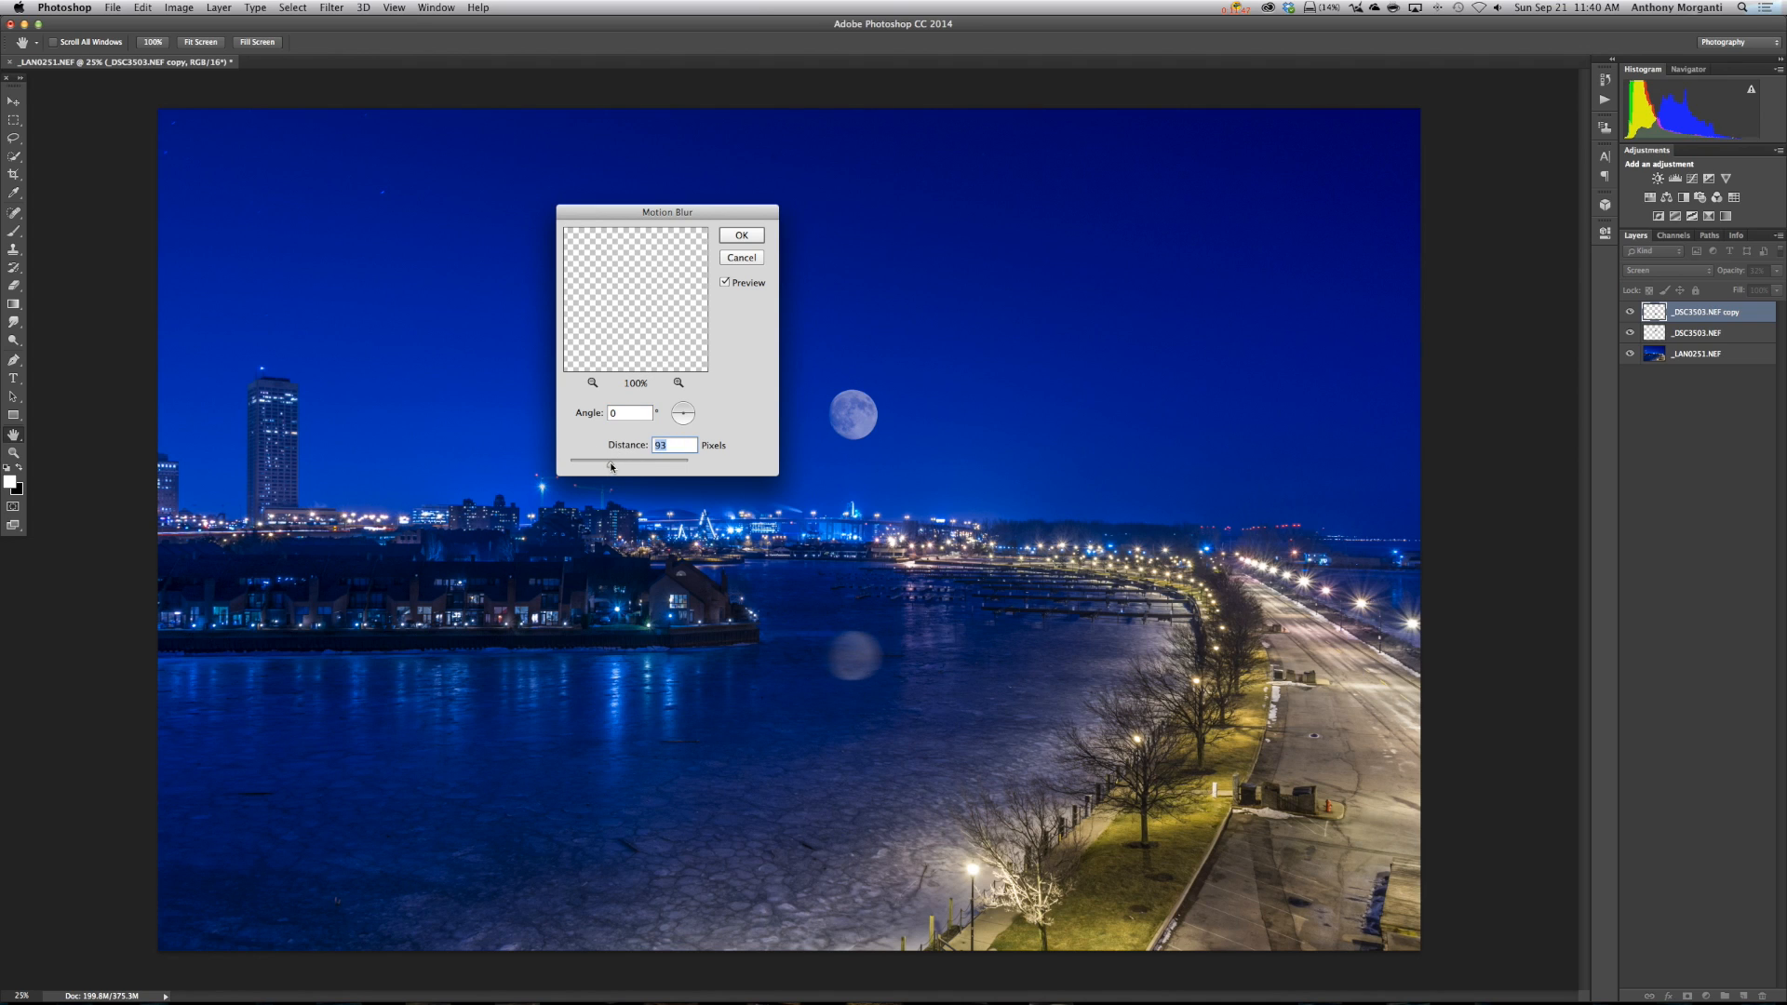
drag(611, 466, 613, 468)
click(747, 240)
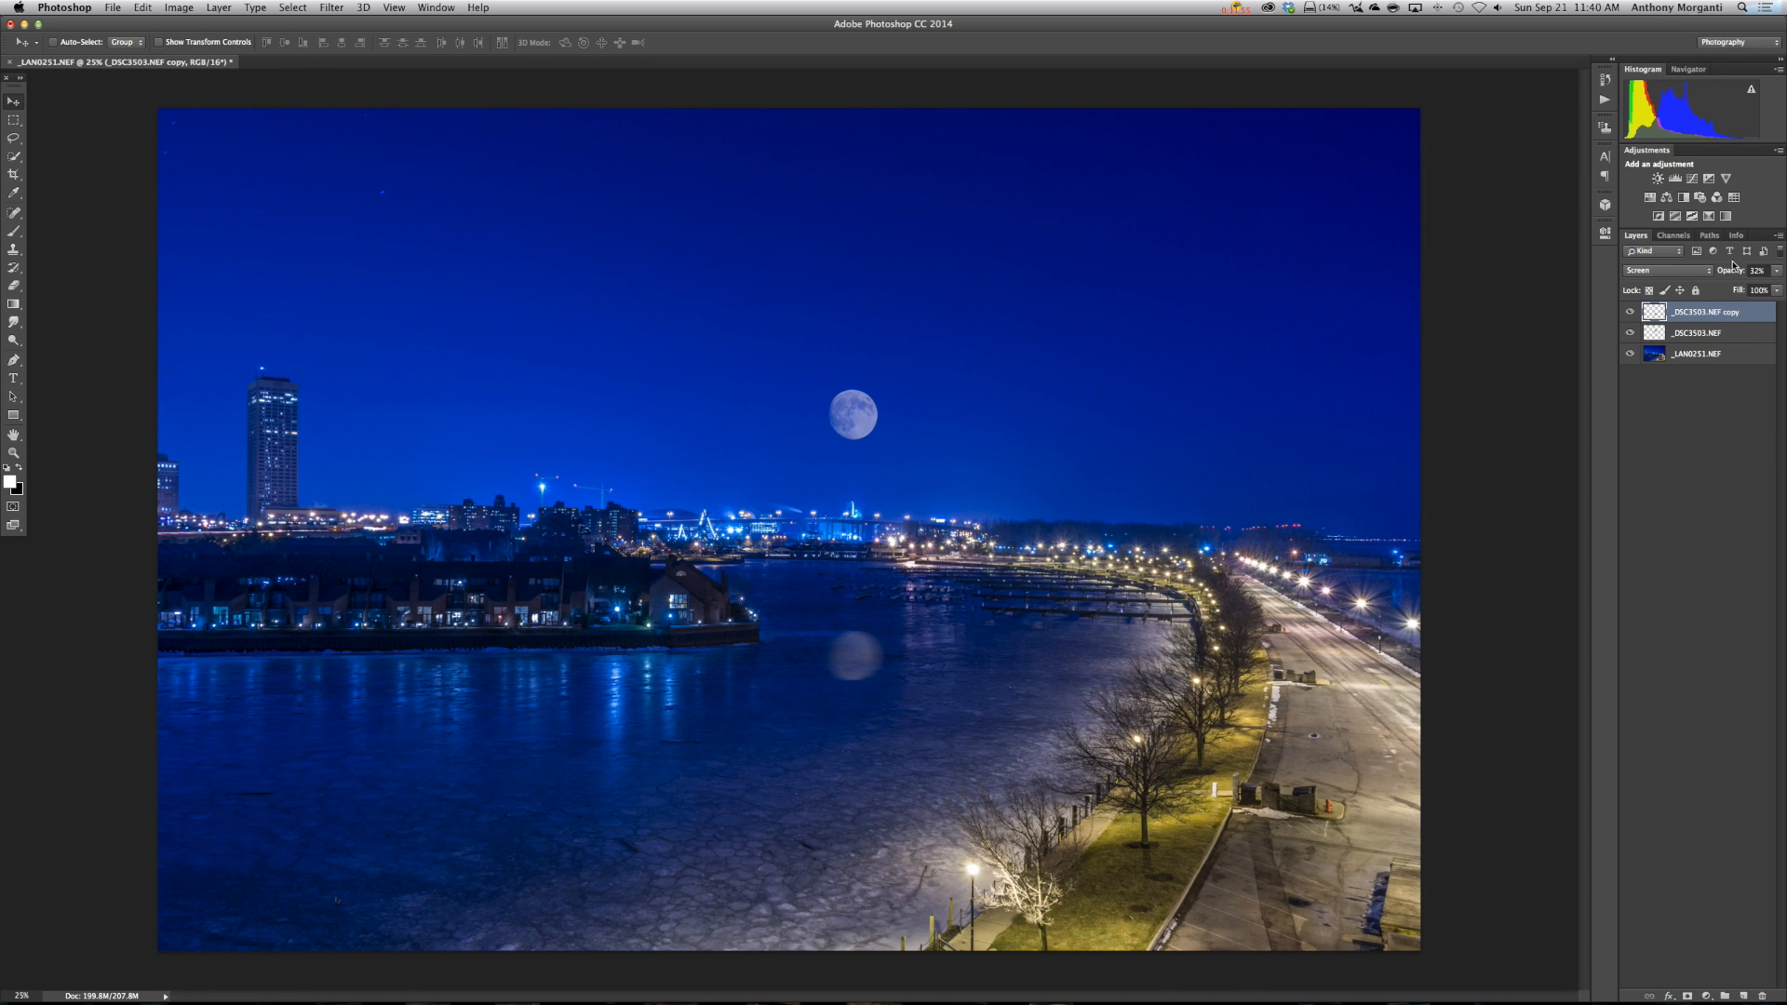
drag(1731, 271, 1728, 271)
drag(1731, 269, 1728, 271)
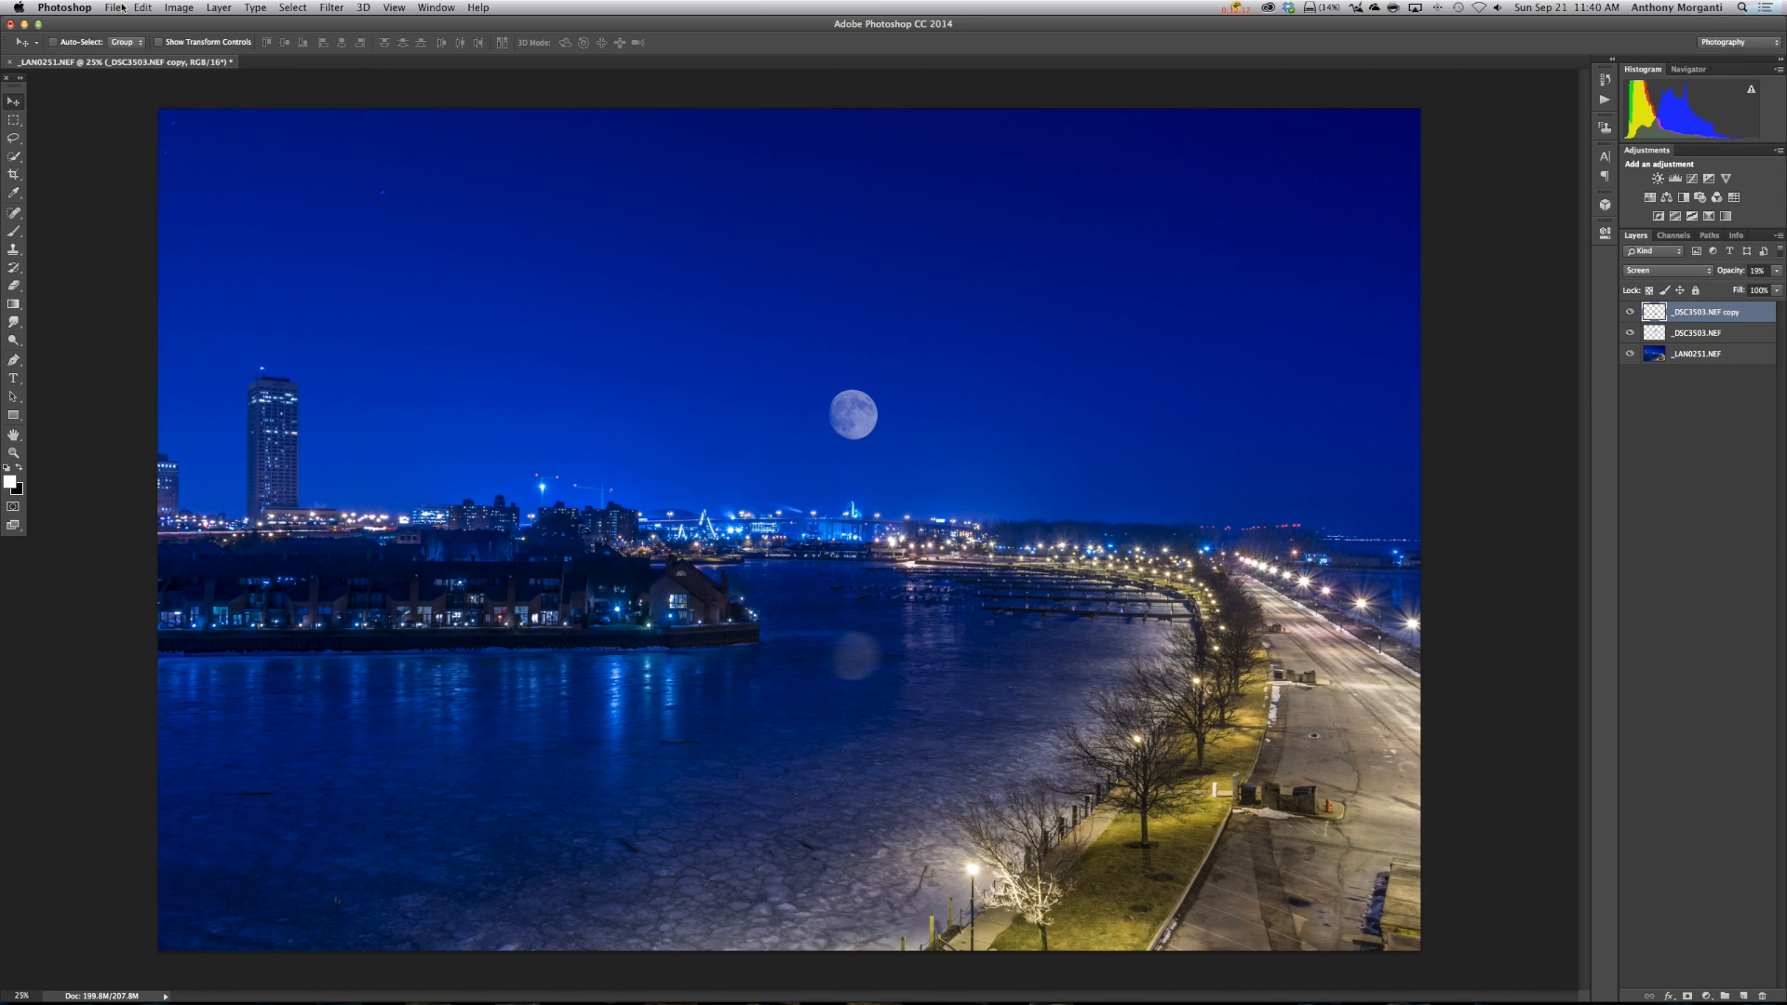
Quit Photoshop and save the changes to the night harbor composite.
click(51, 8)
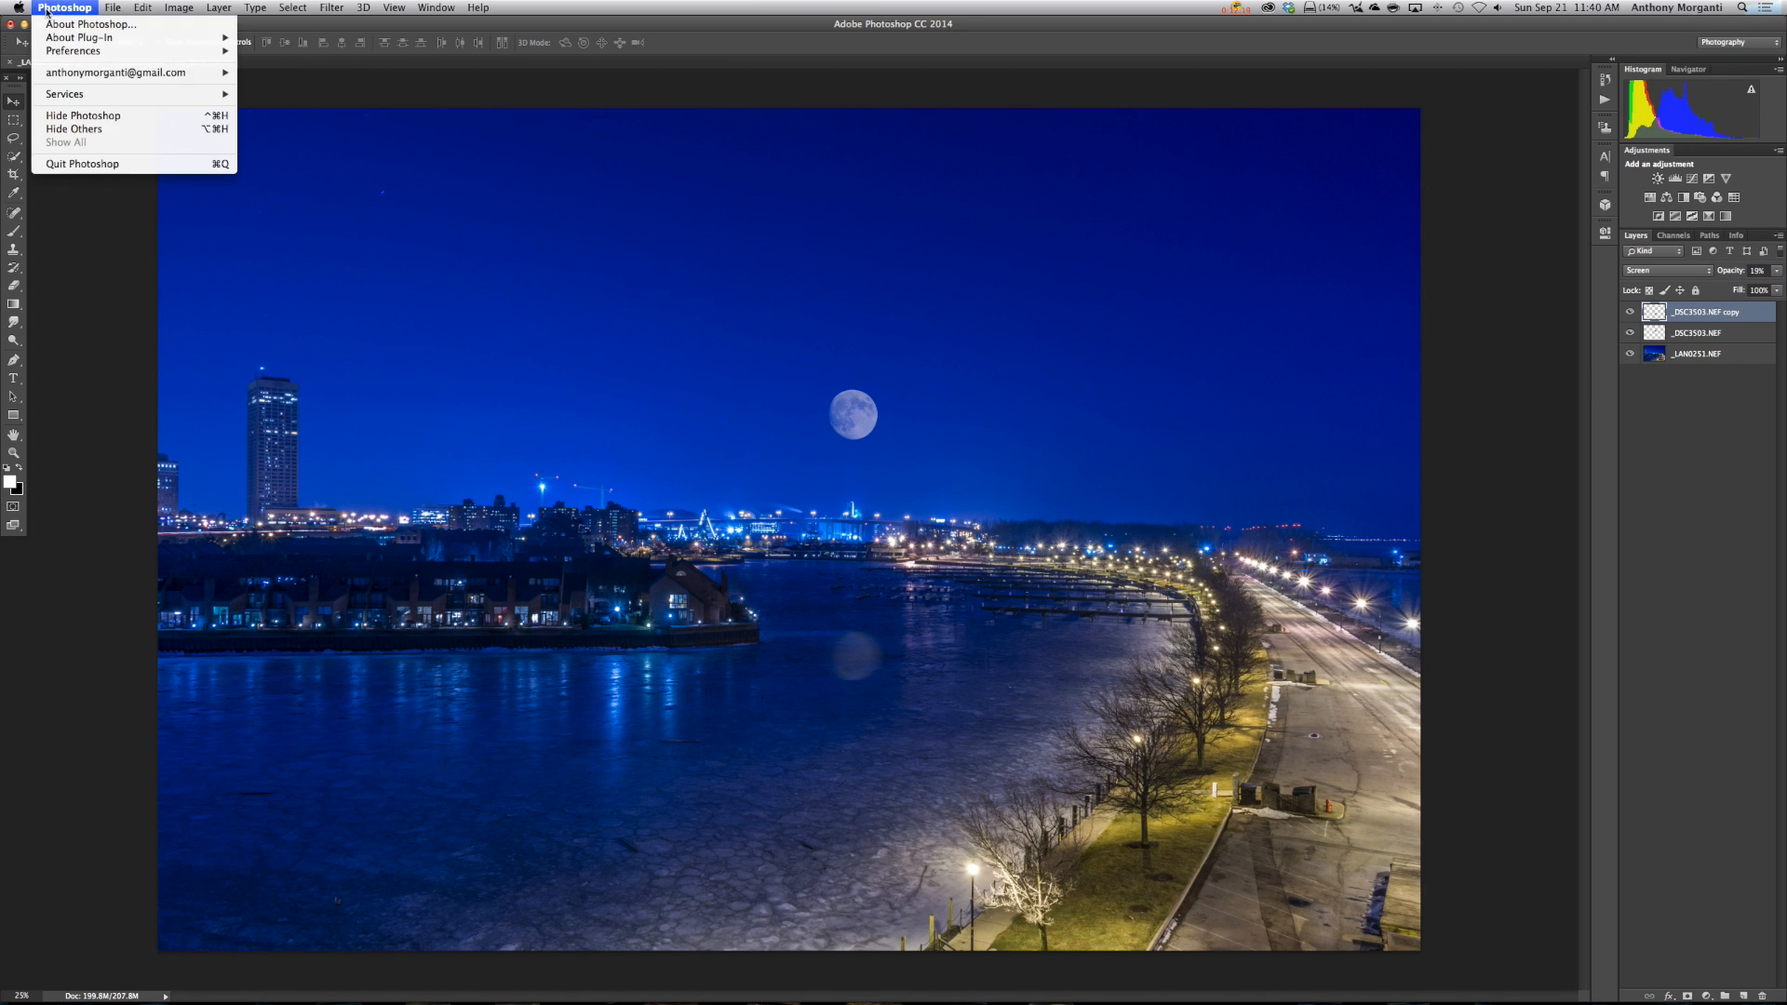
click(56, 164)
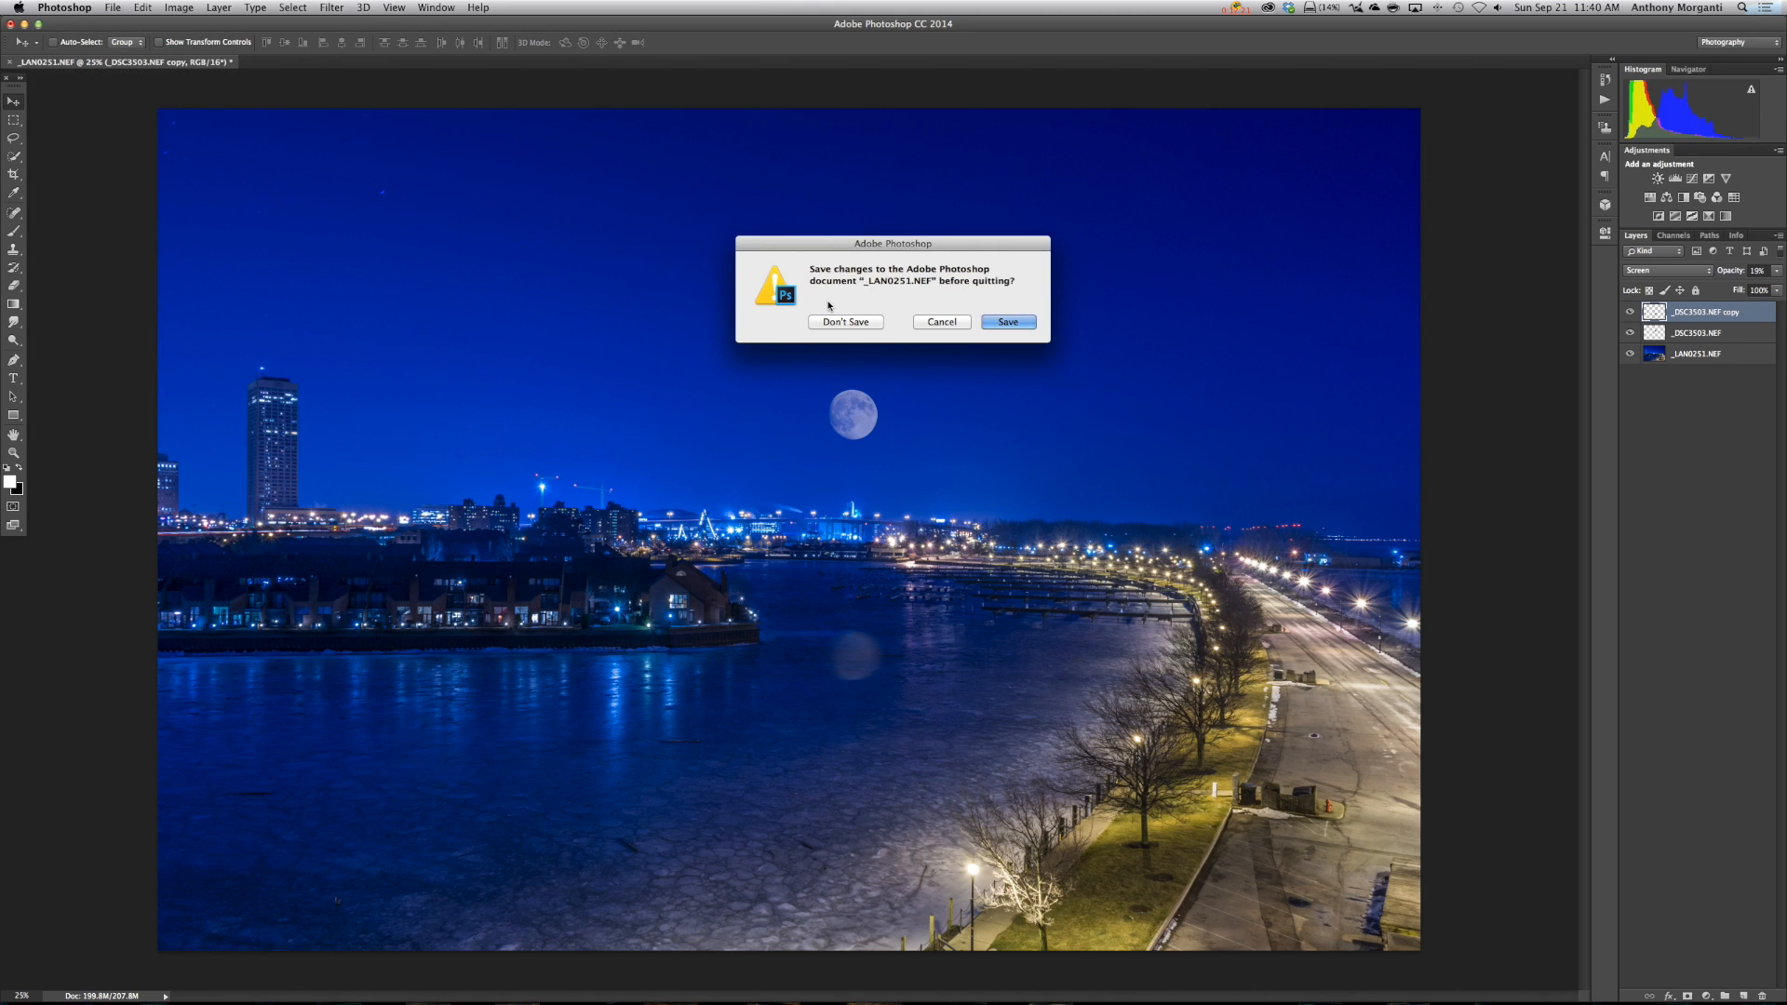
click(1009, 322)
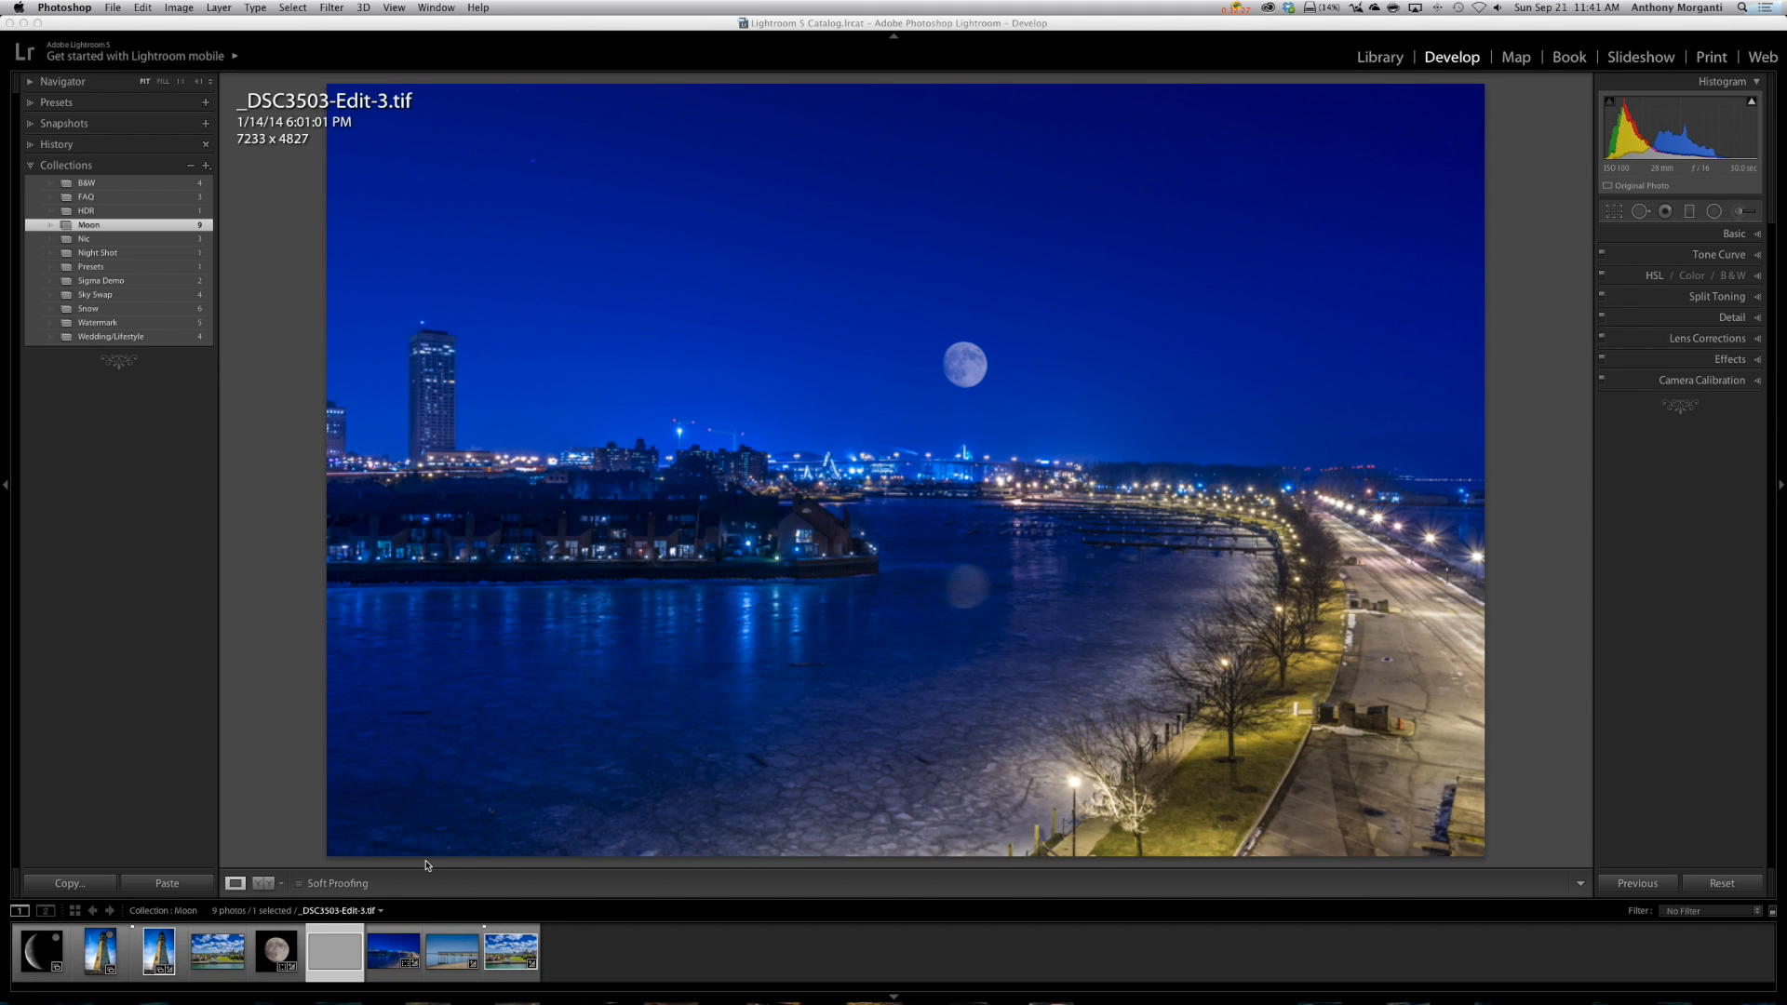
Select the pier photo _DSC0748.NEF together with the full moon photo _DSC3503.NEF in Lightroom and open both as layers in Photoshop.
click(286, 952)
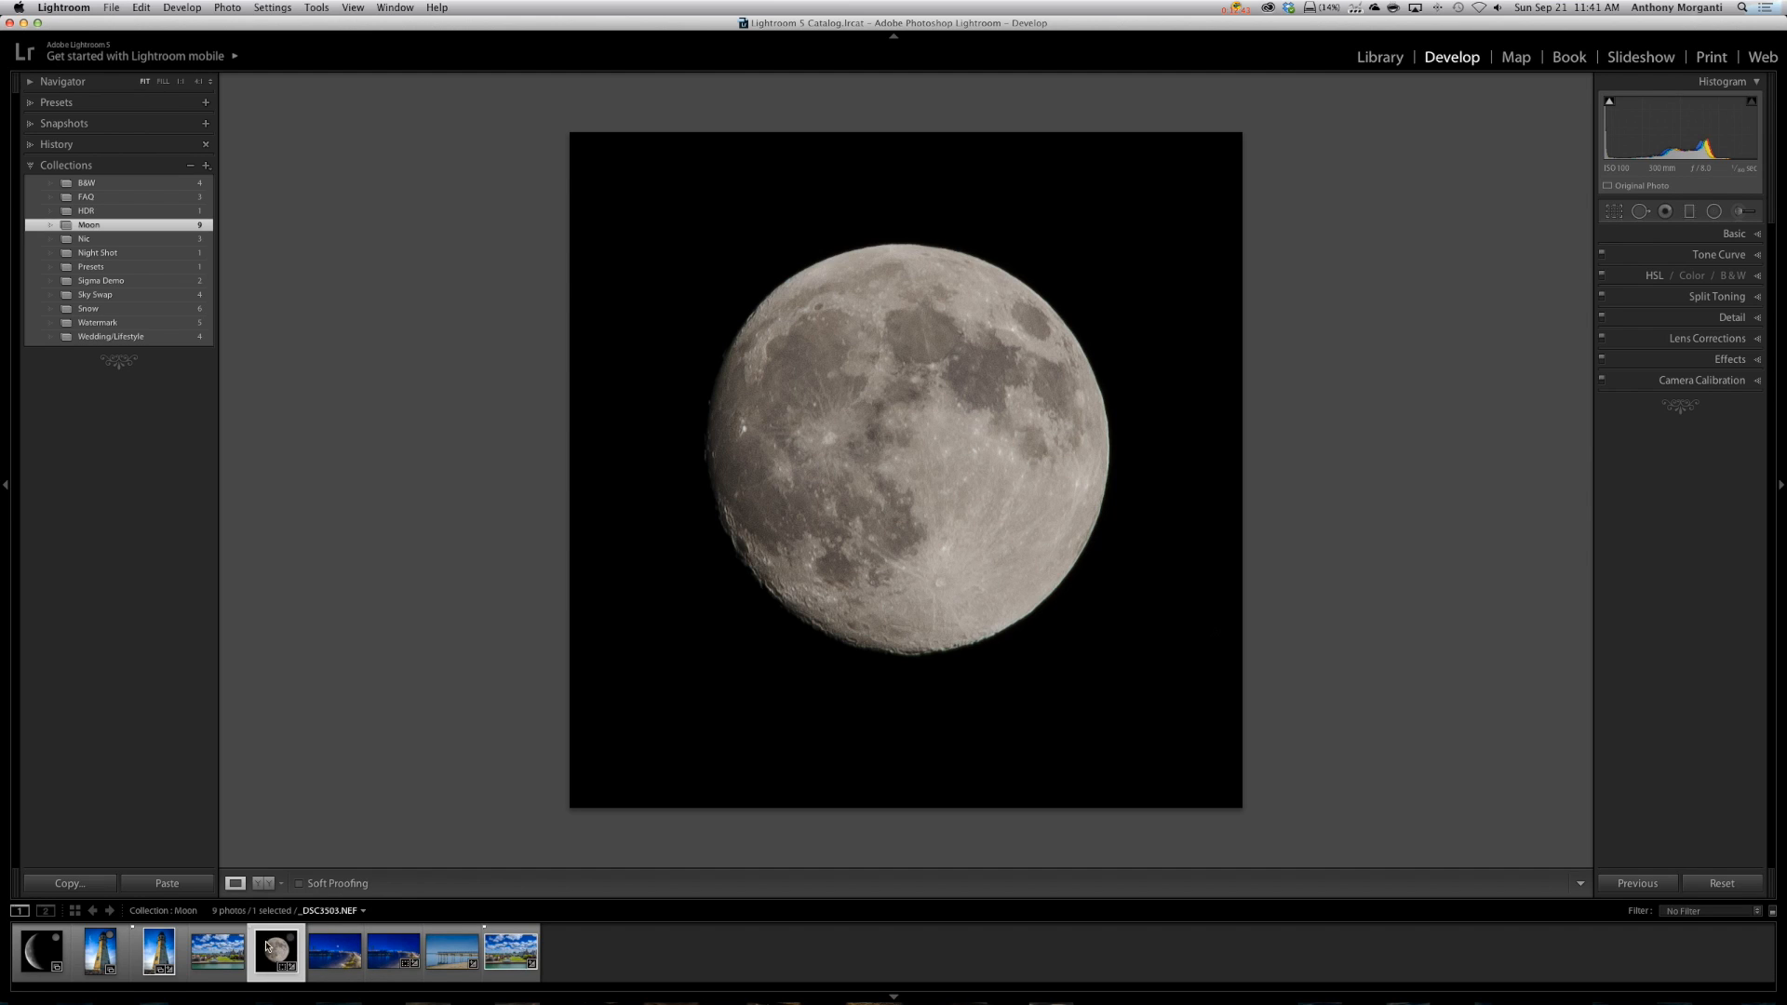
click(448, 950)
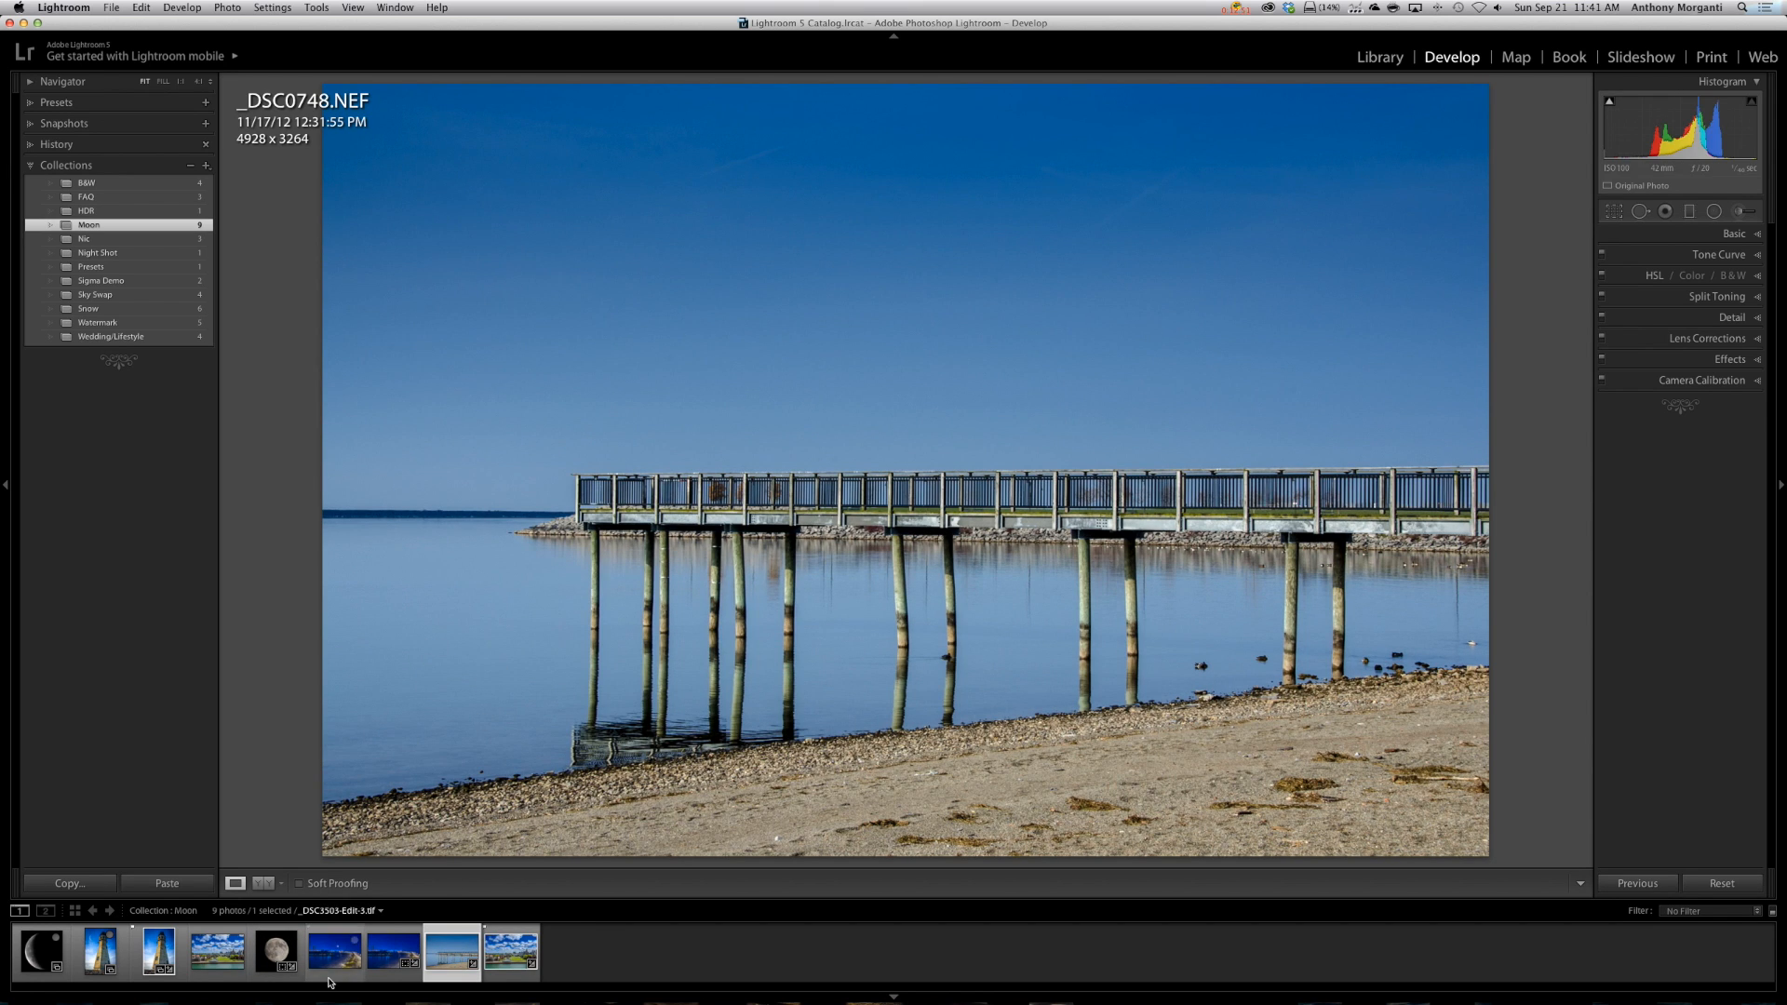
super+click(275, 950)
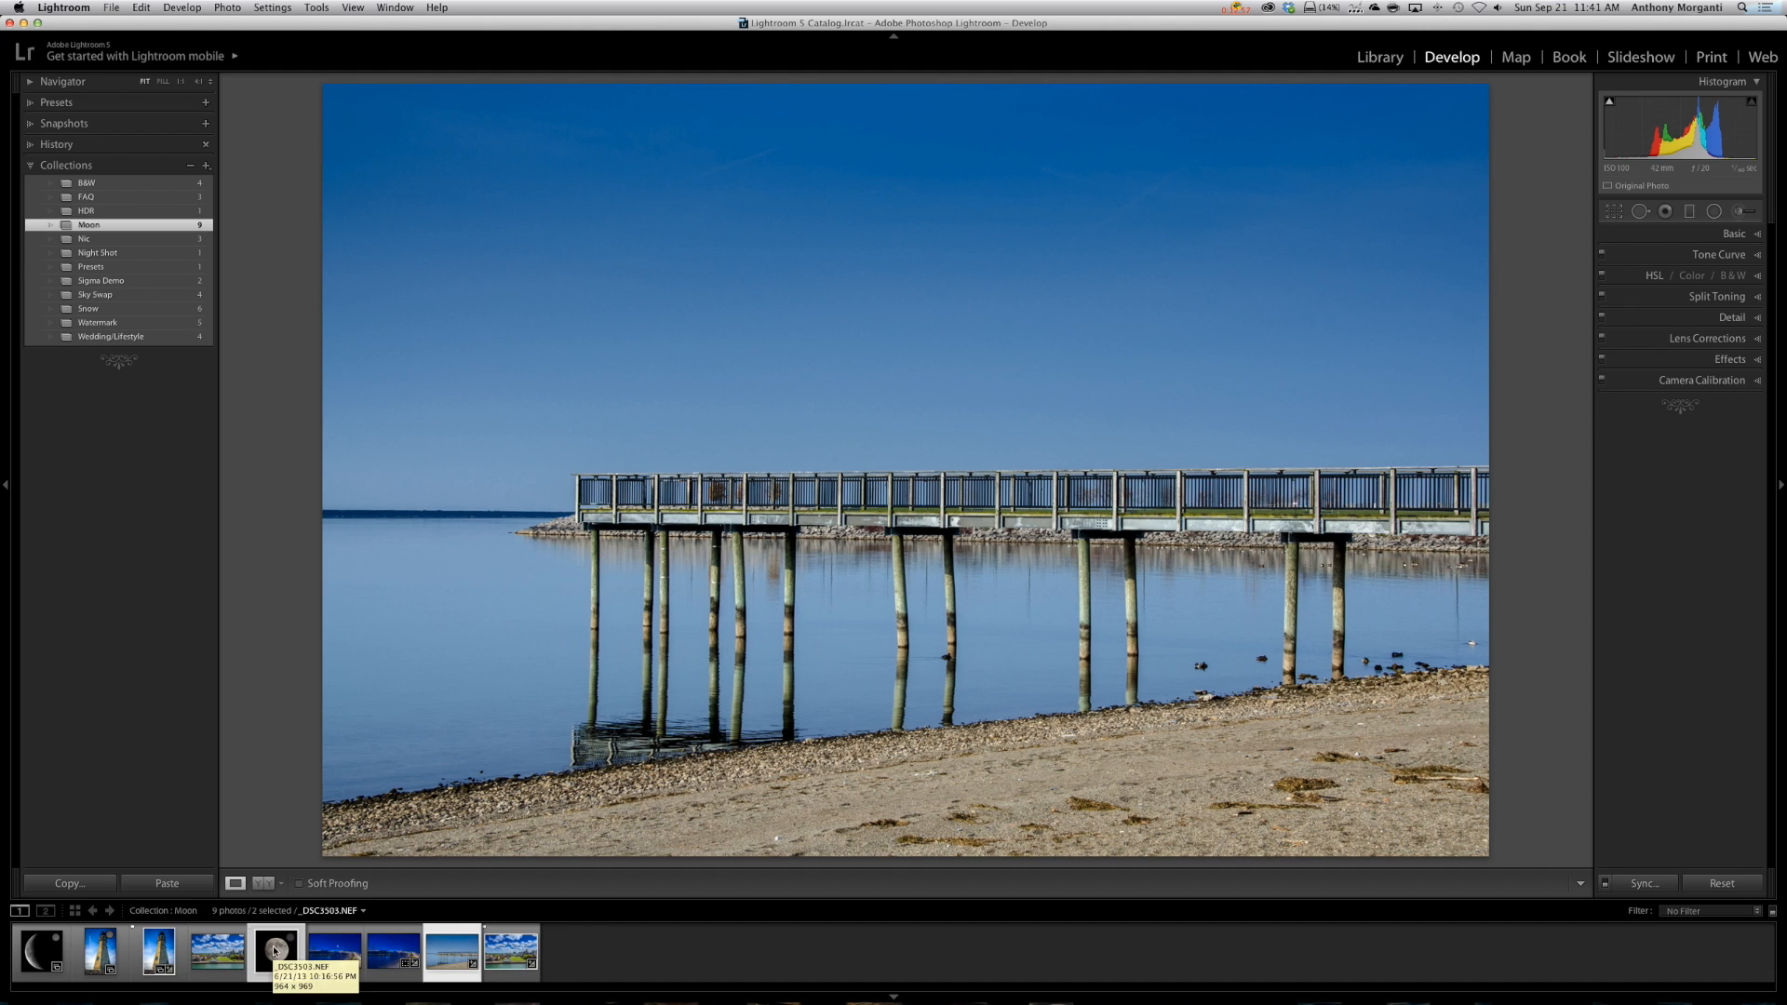
right_click(444, 943)
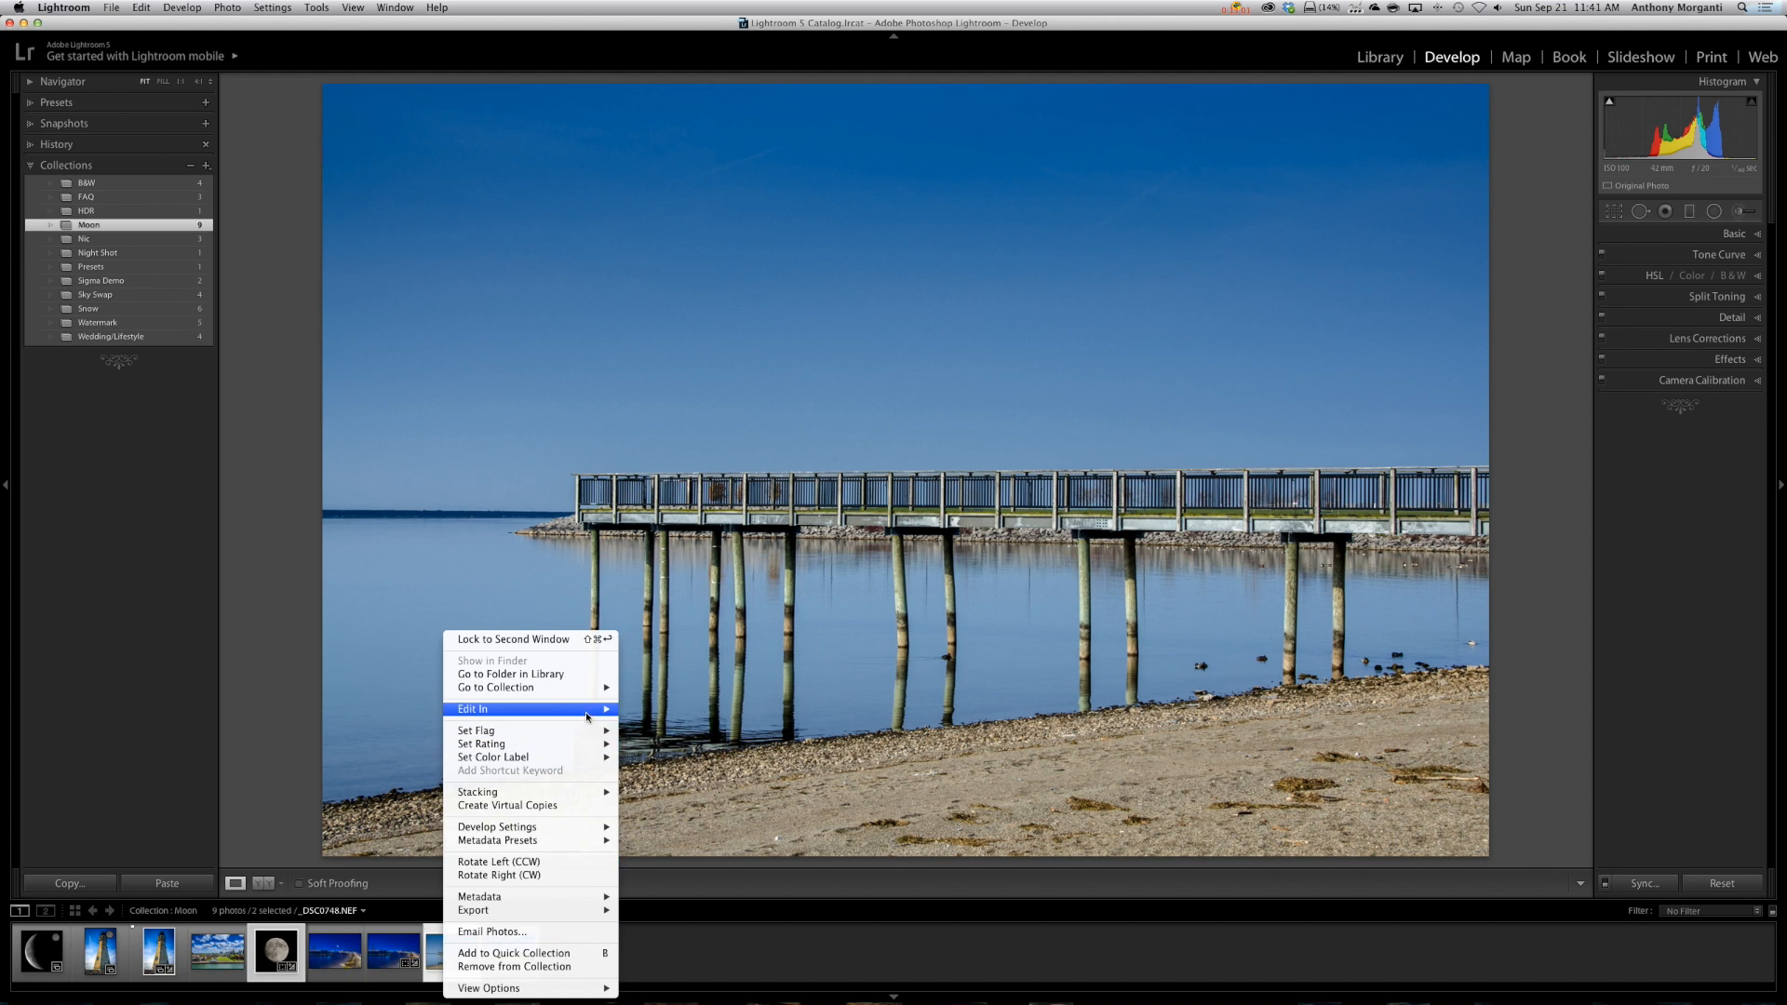
mouse_move(589, 711)
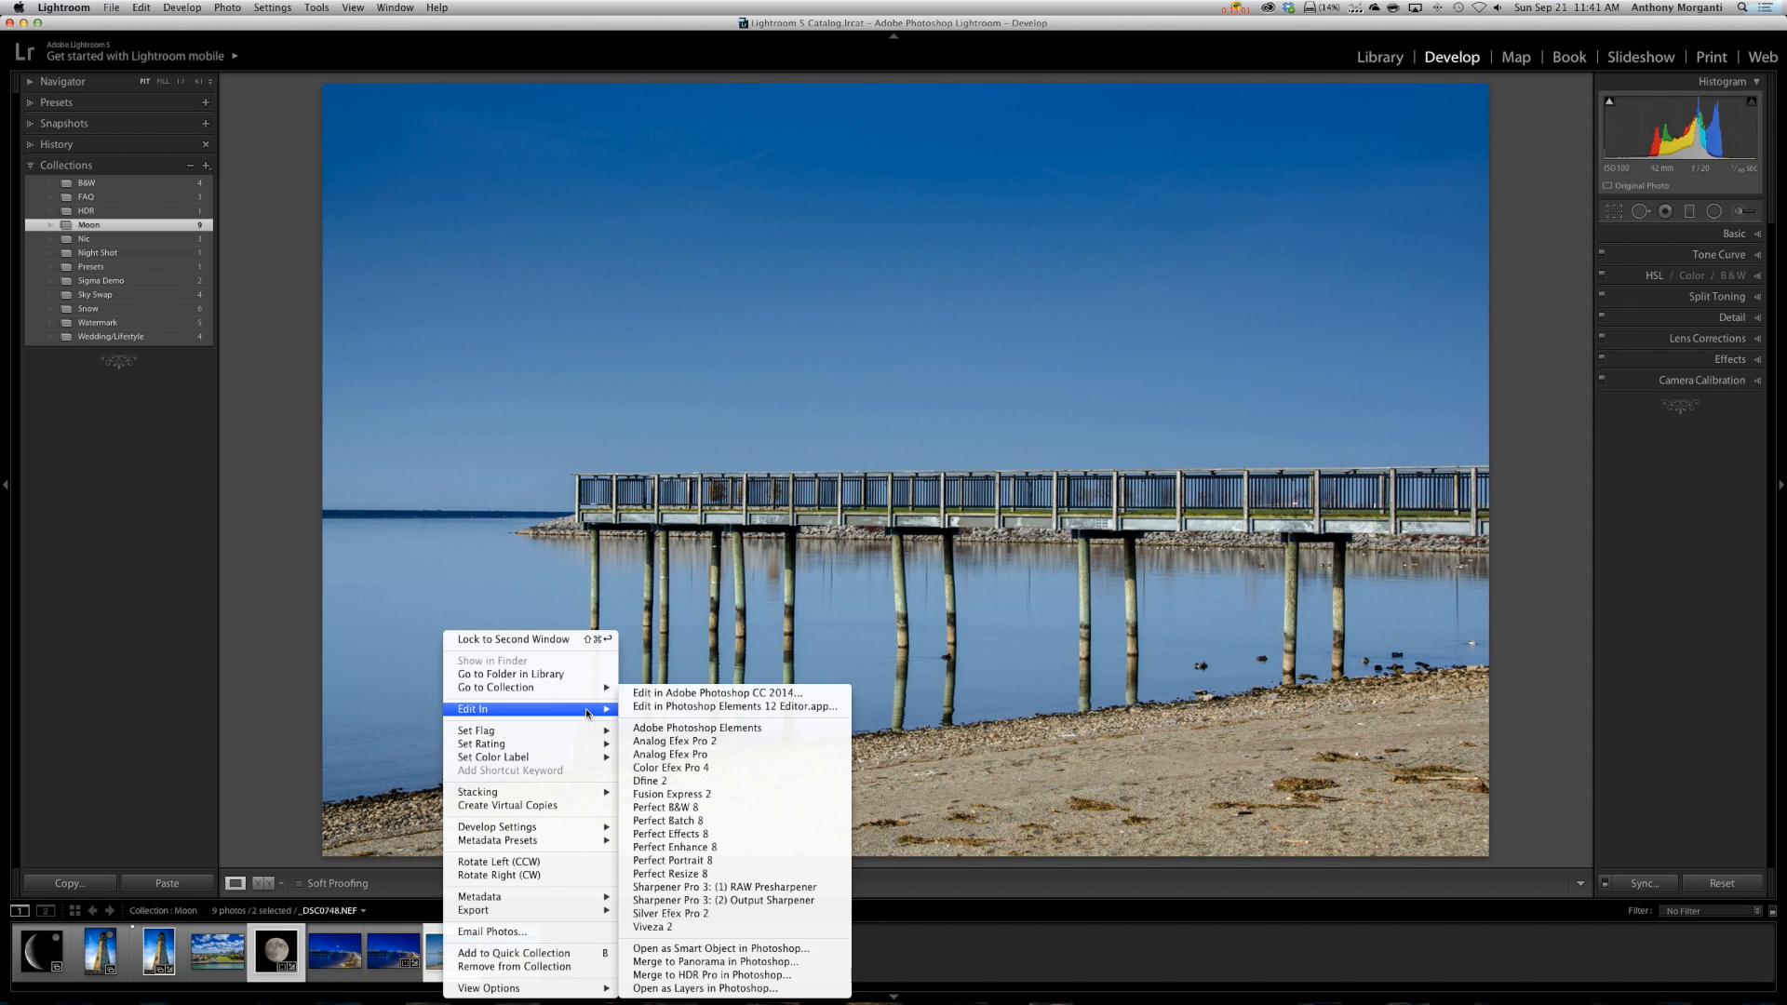
click(682, 991)
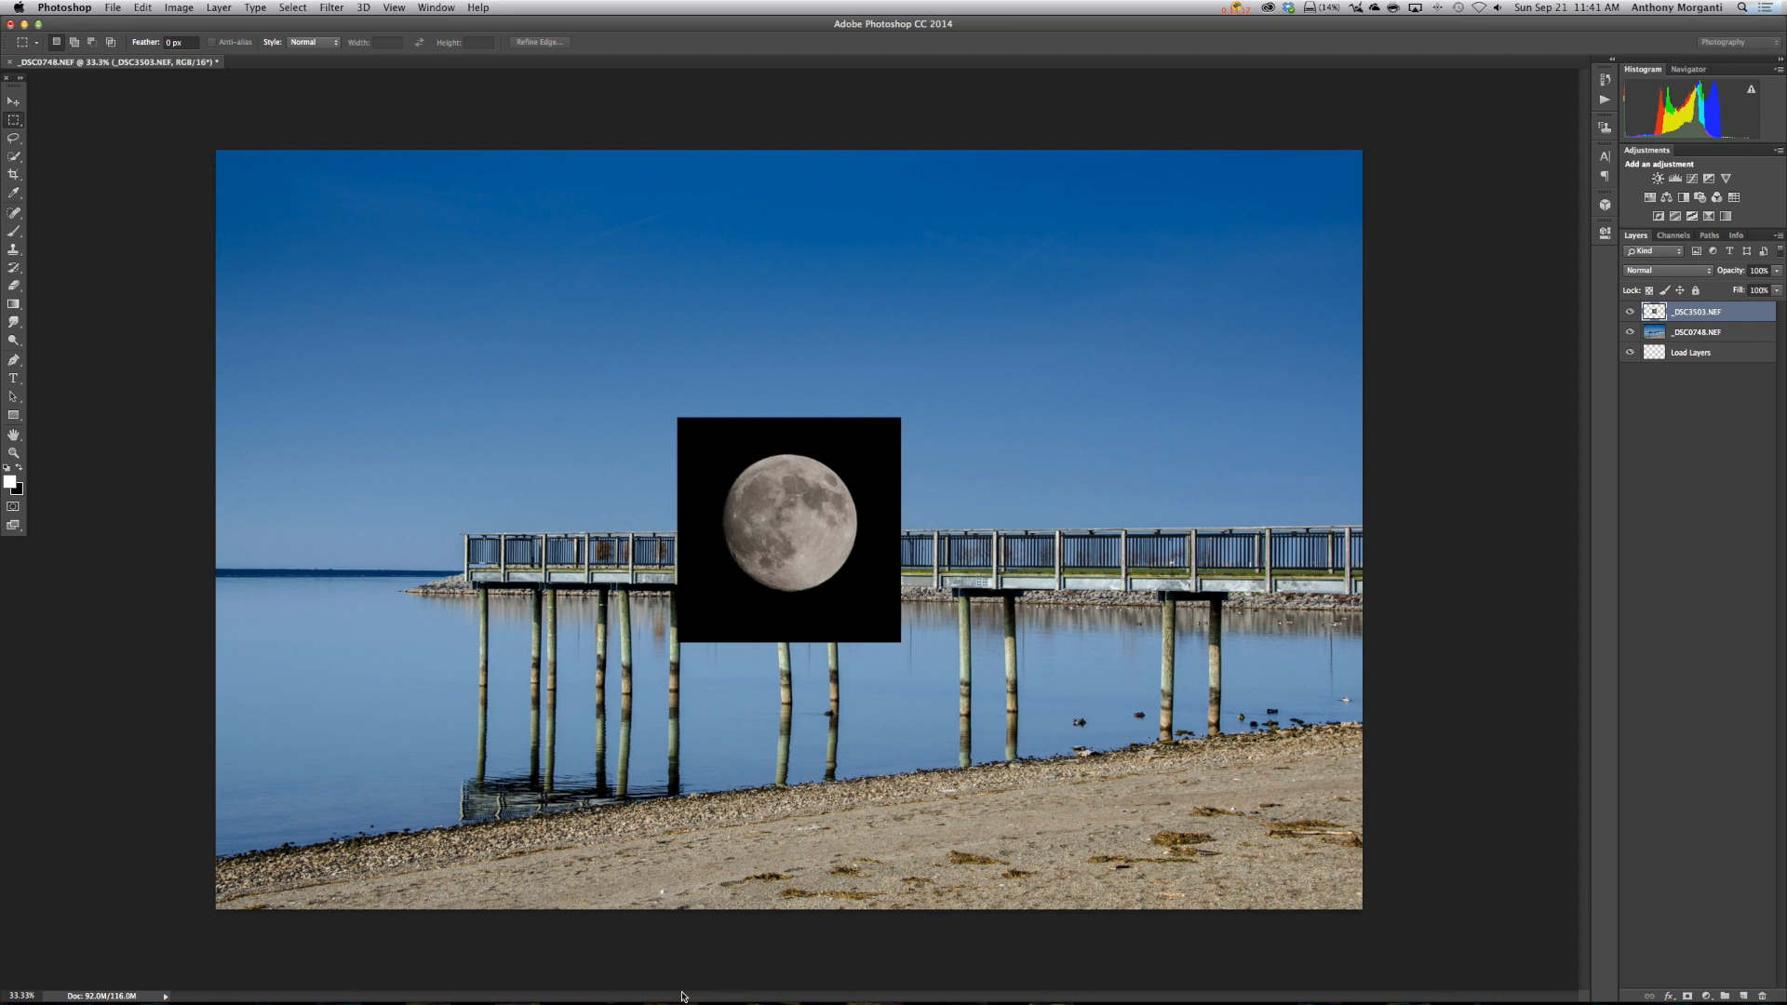
Scale the moon layer down to about 33% and place it low in the sky above the horizon, left of the pier.
click(13, 100)
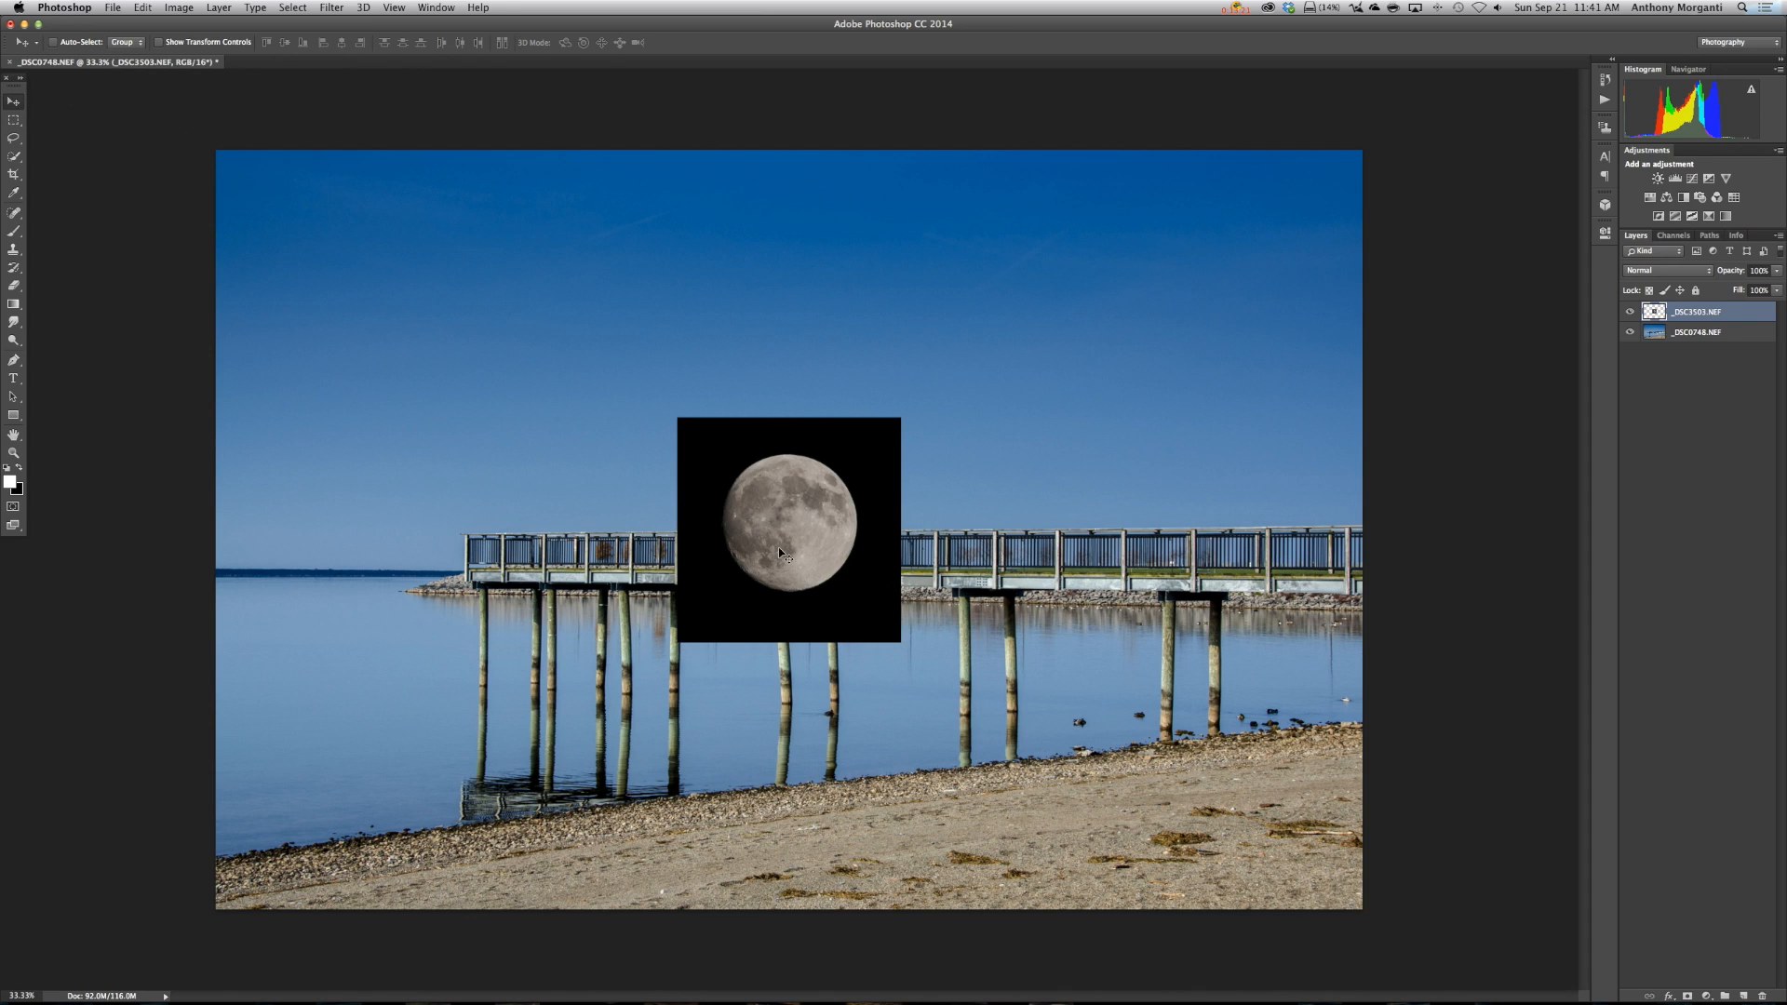
drag(759, 551, 468, 454)
drag(381, 456, 330, 456)
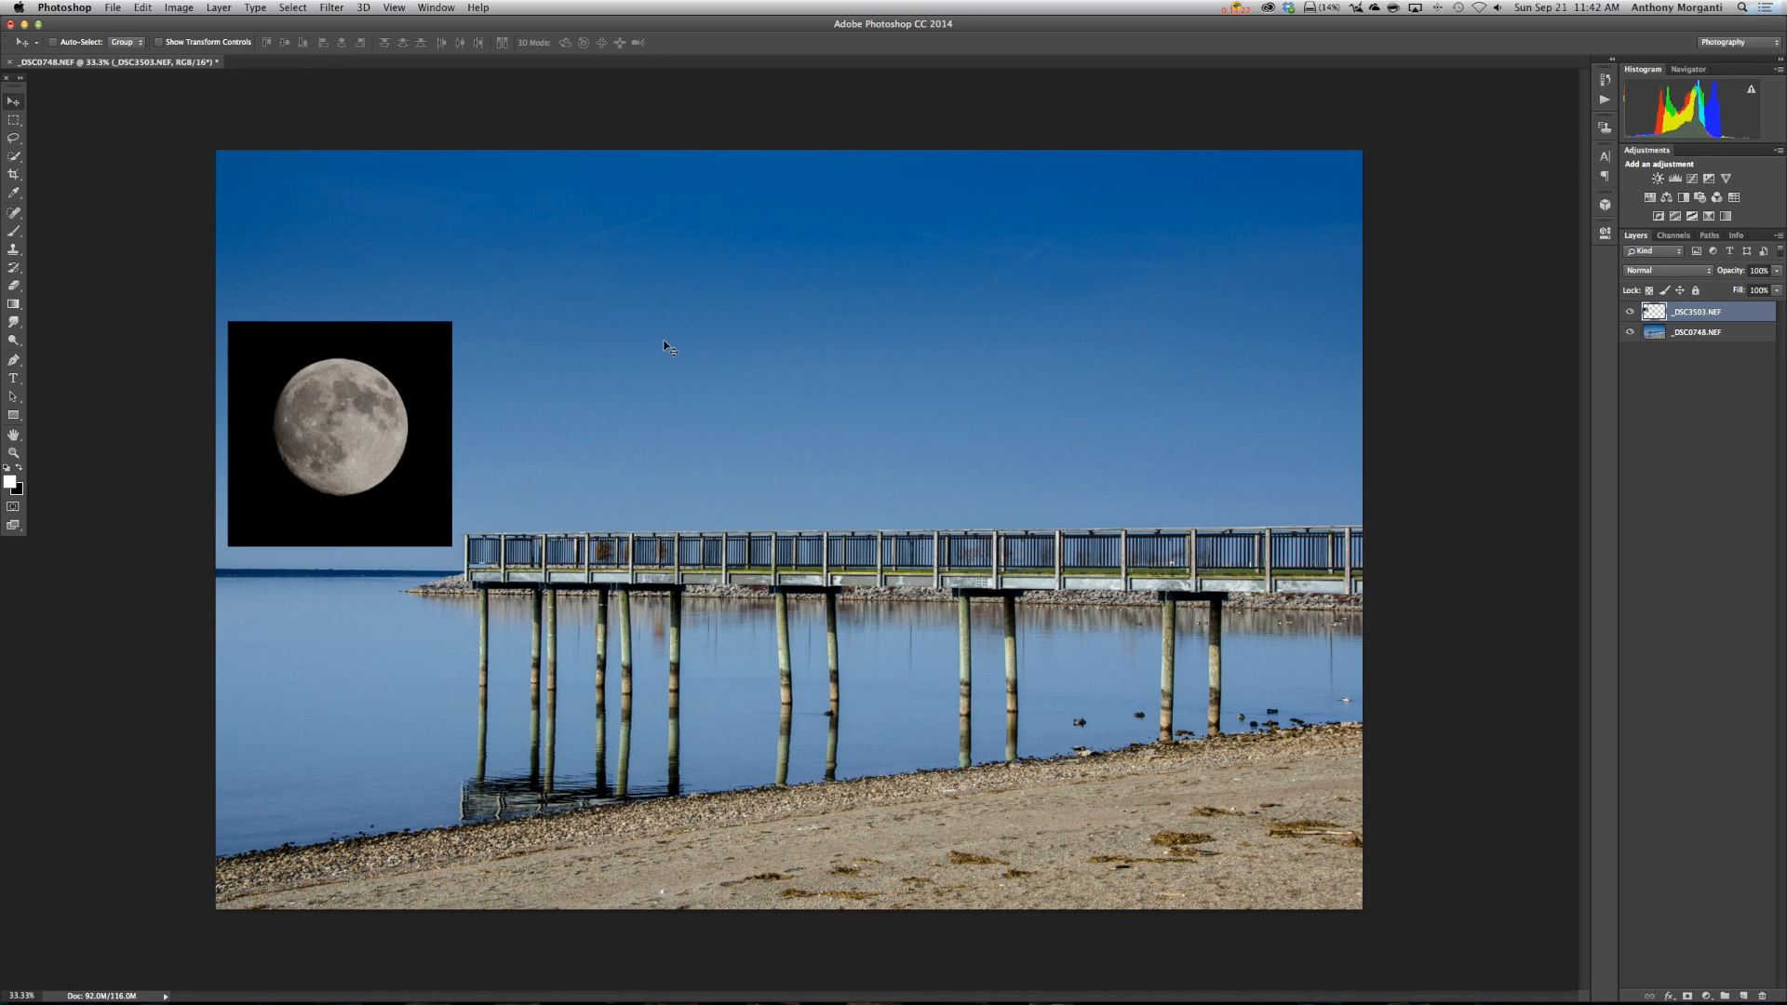
key(super+t)
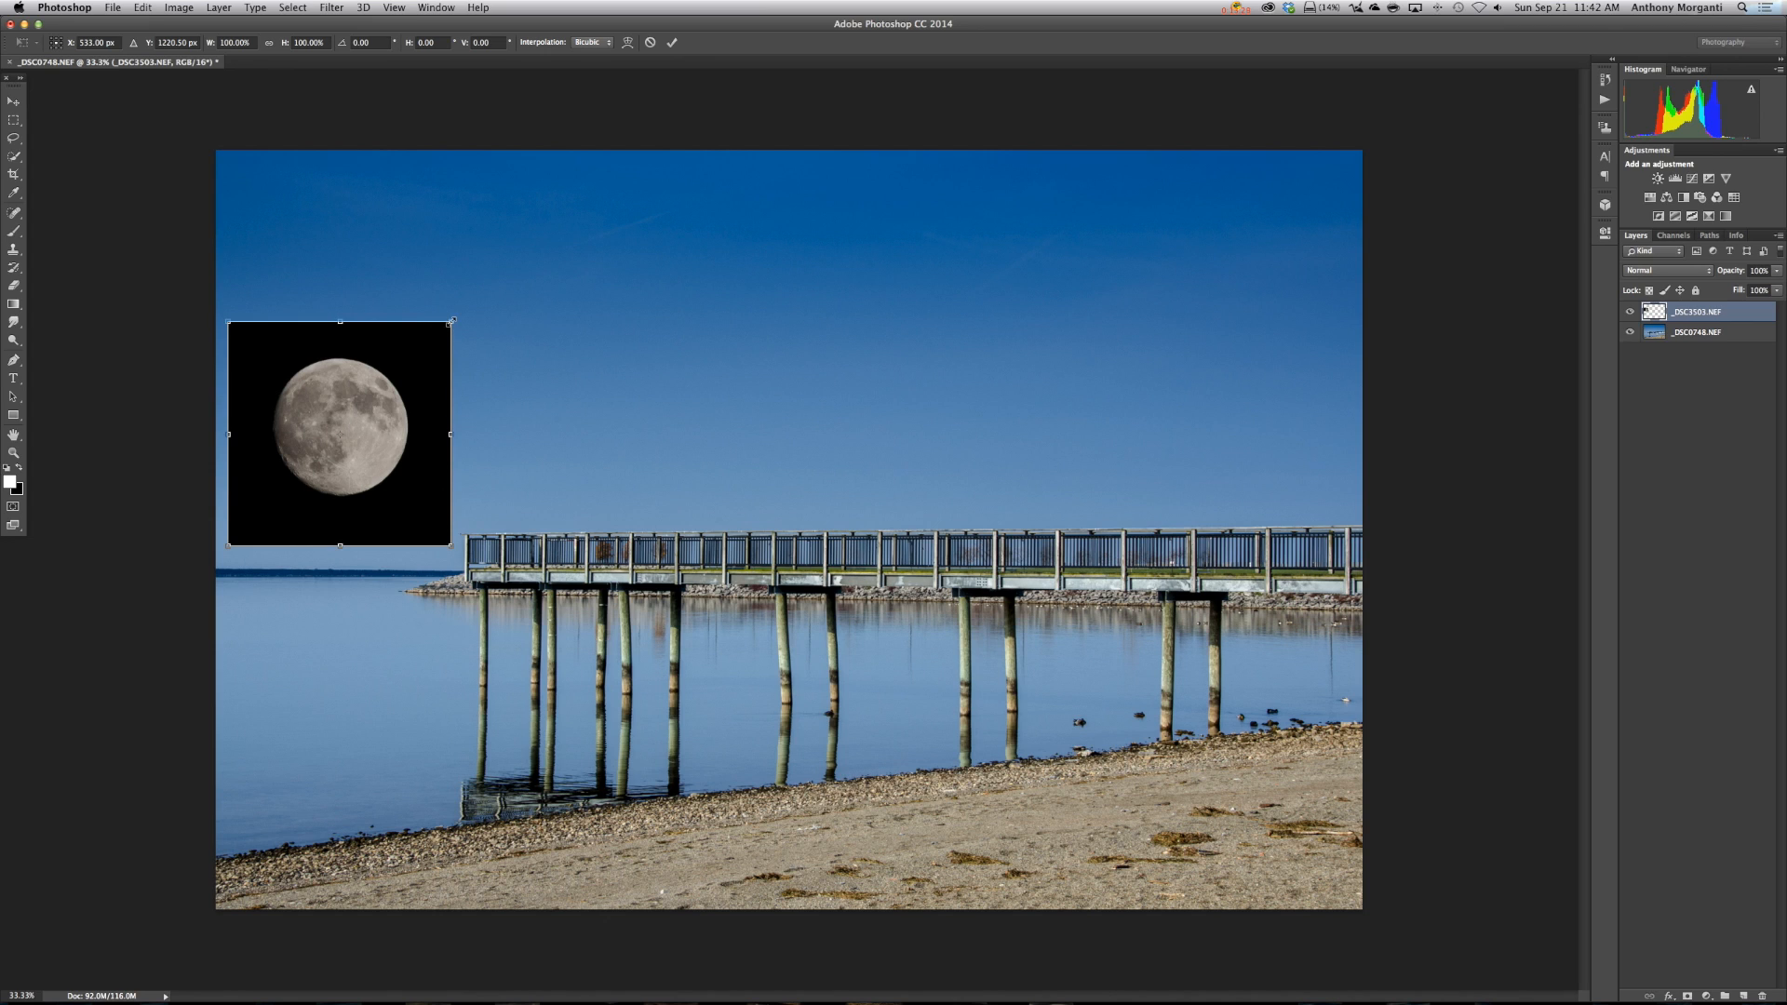
drag(451, 321, 303, 475)
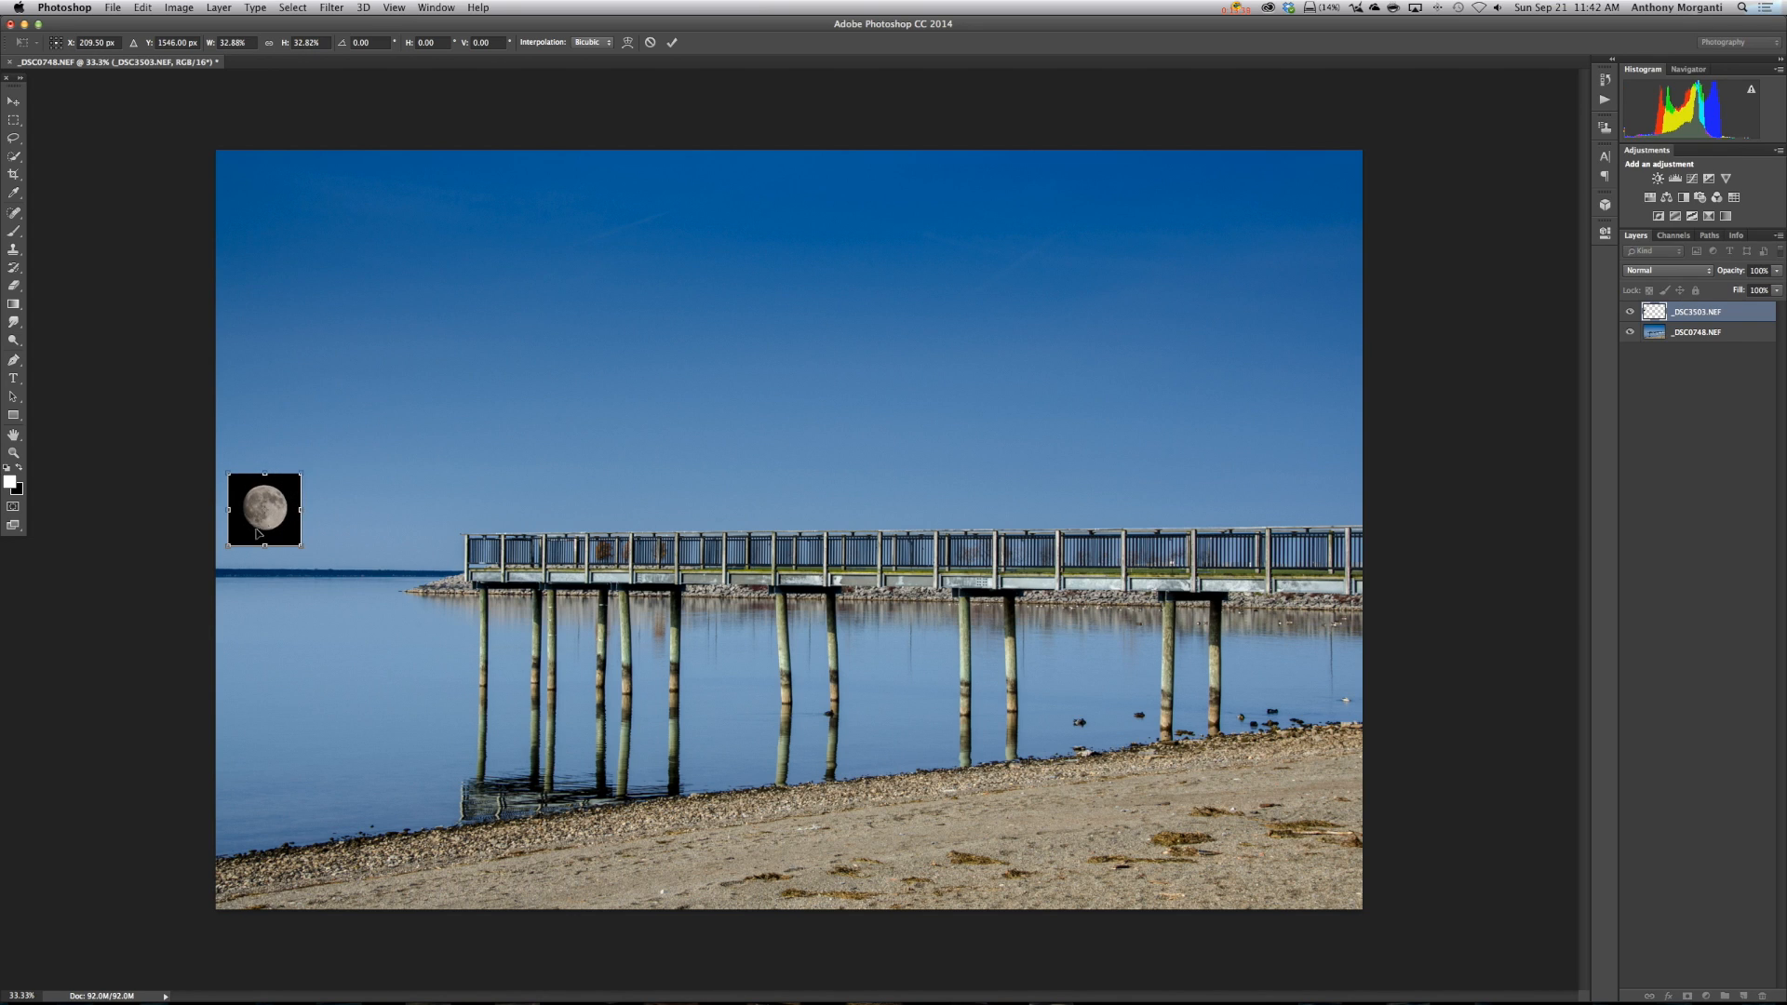
click(672, 43)
drag(263, 508, 324, 485)
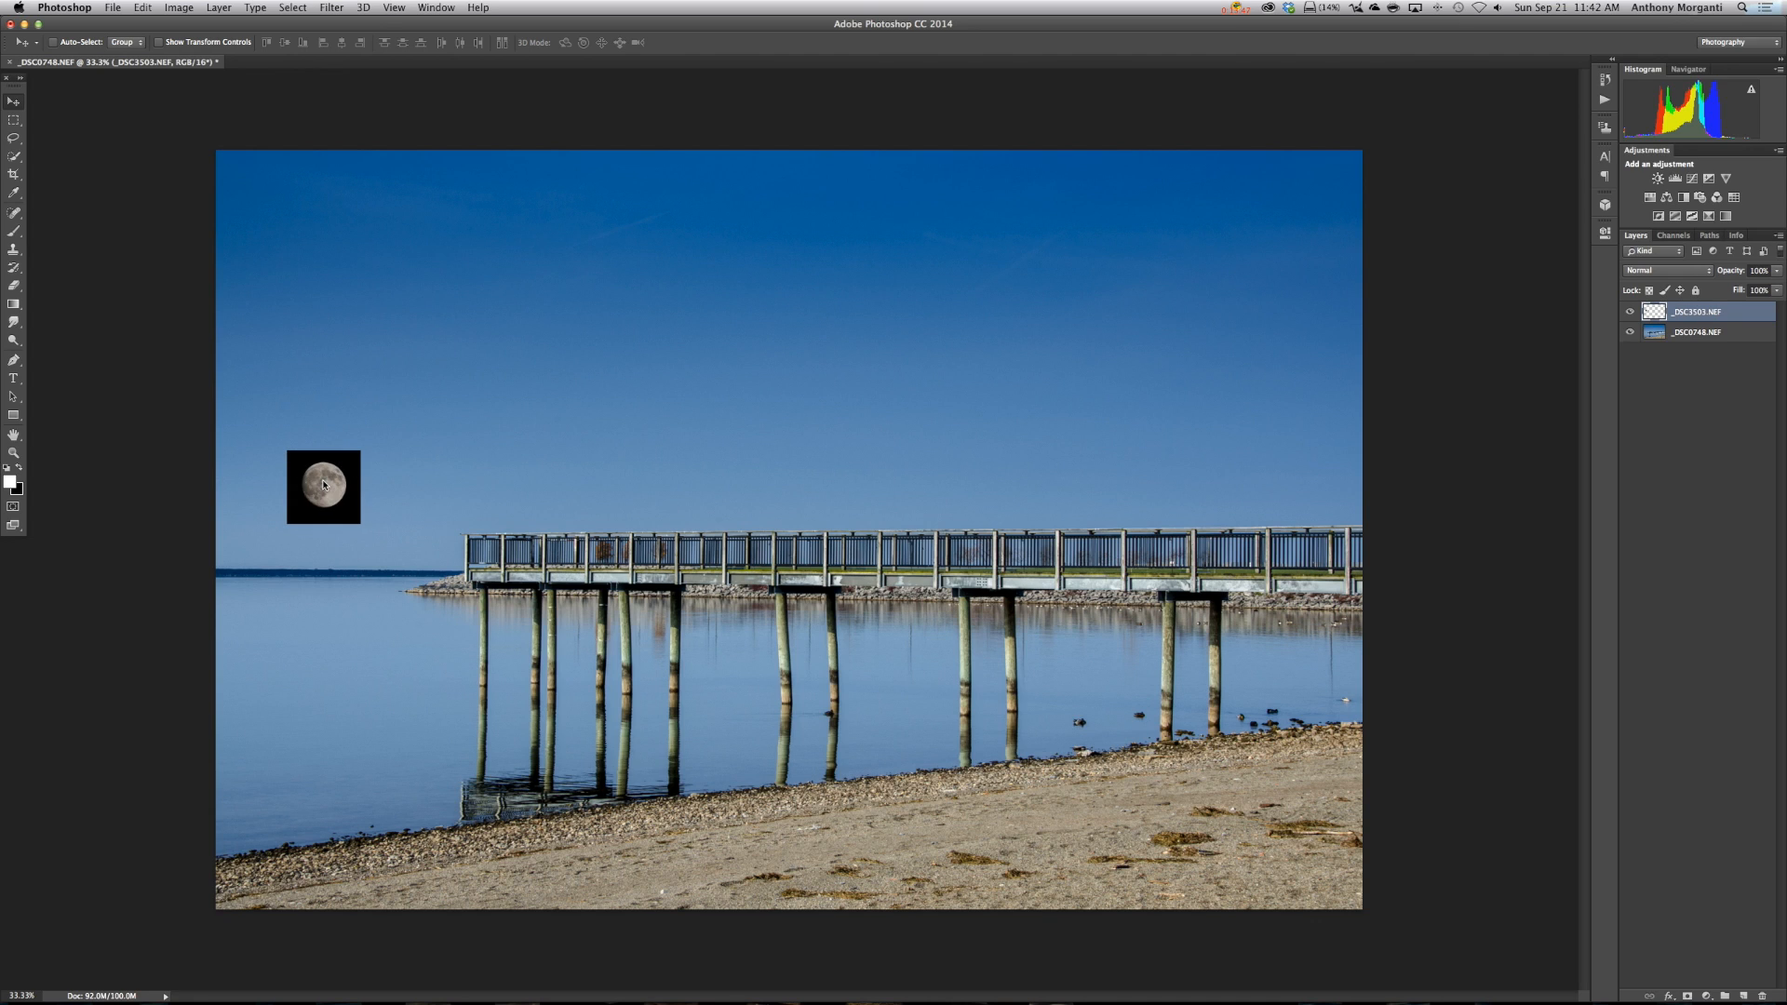
Set the moon layer's blend mode to Screen and lower its opacity to about 52%.
click(1656, 269)
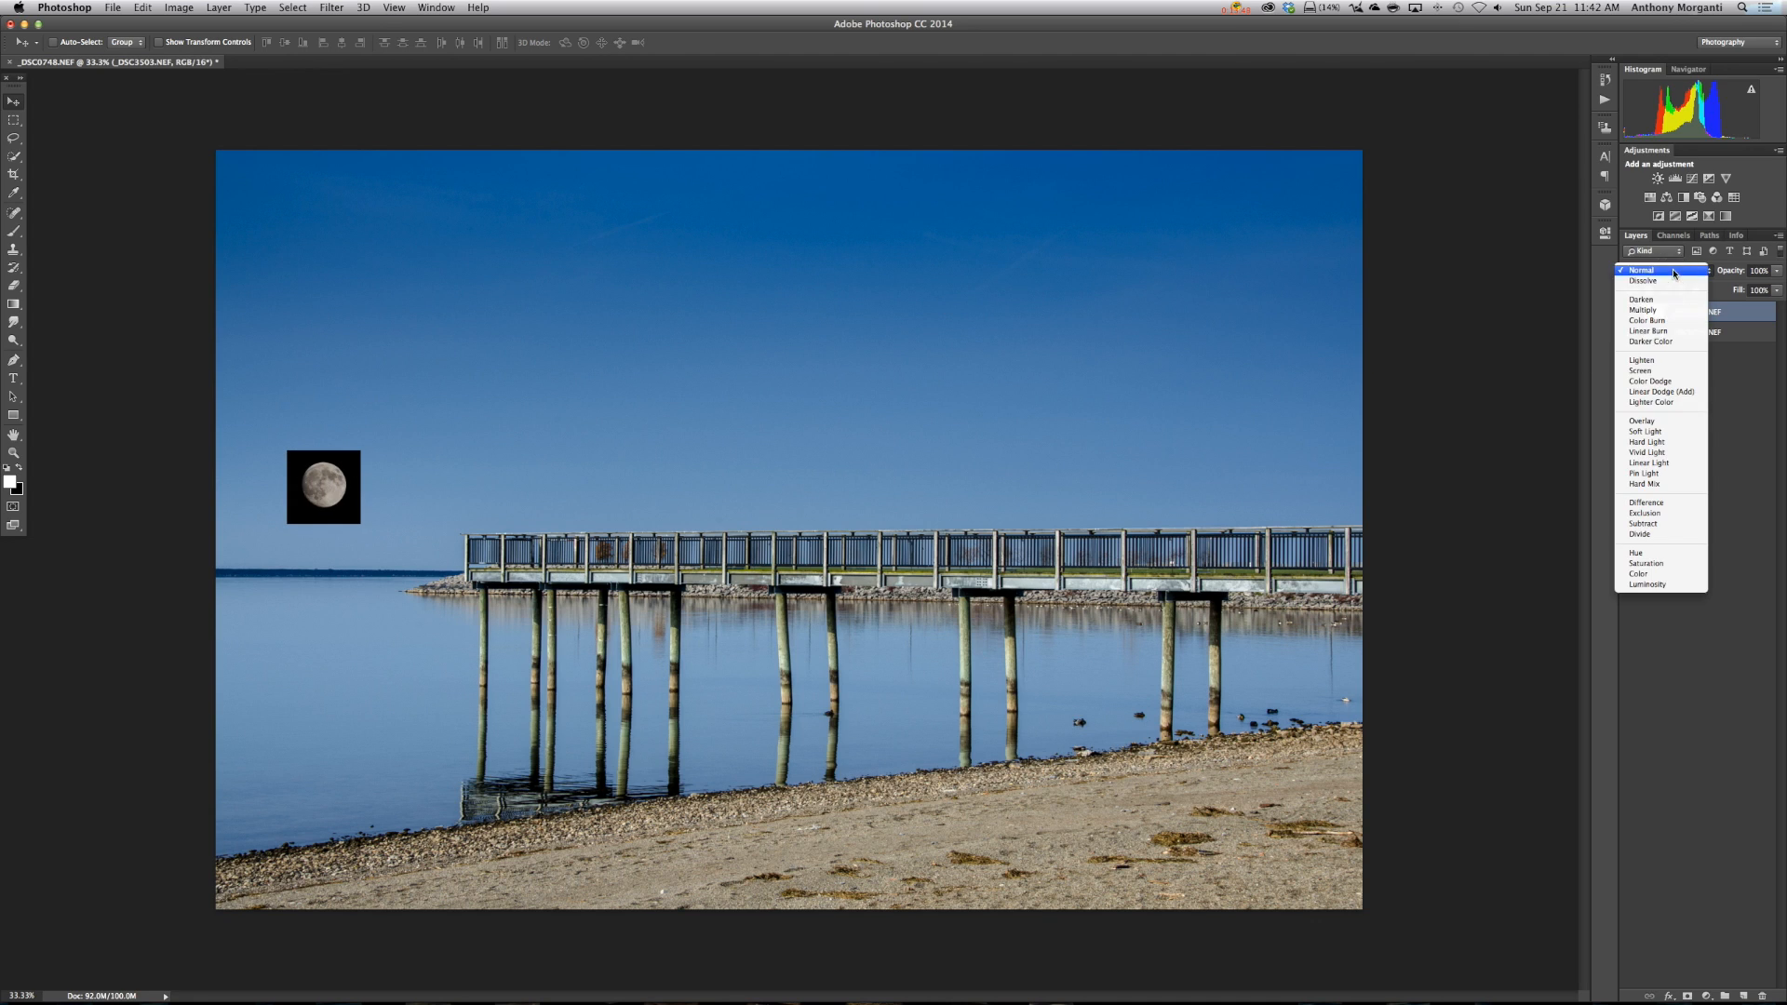
click(1658, 372)
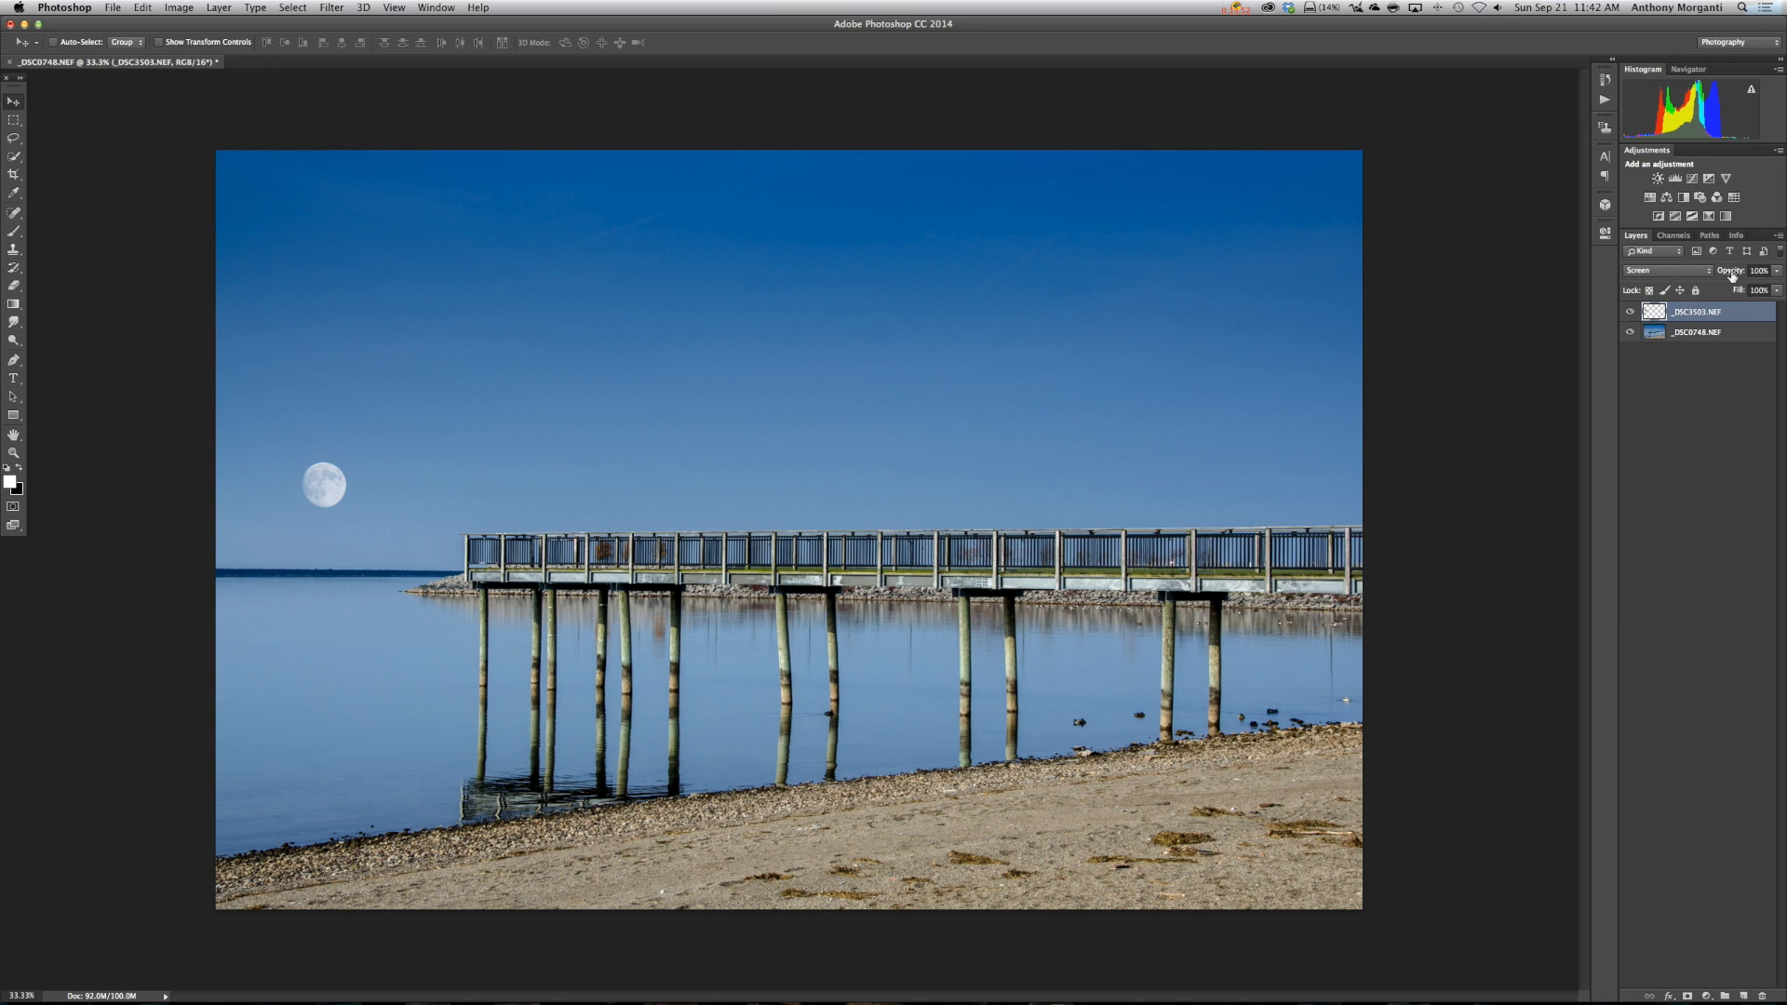
drag(1718, 271, 1699, 276)
click(320, 482)
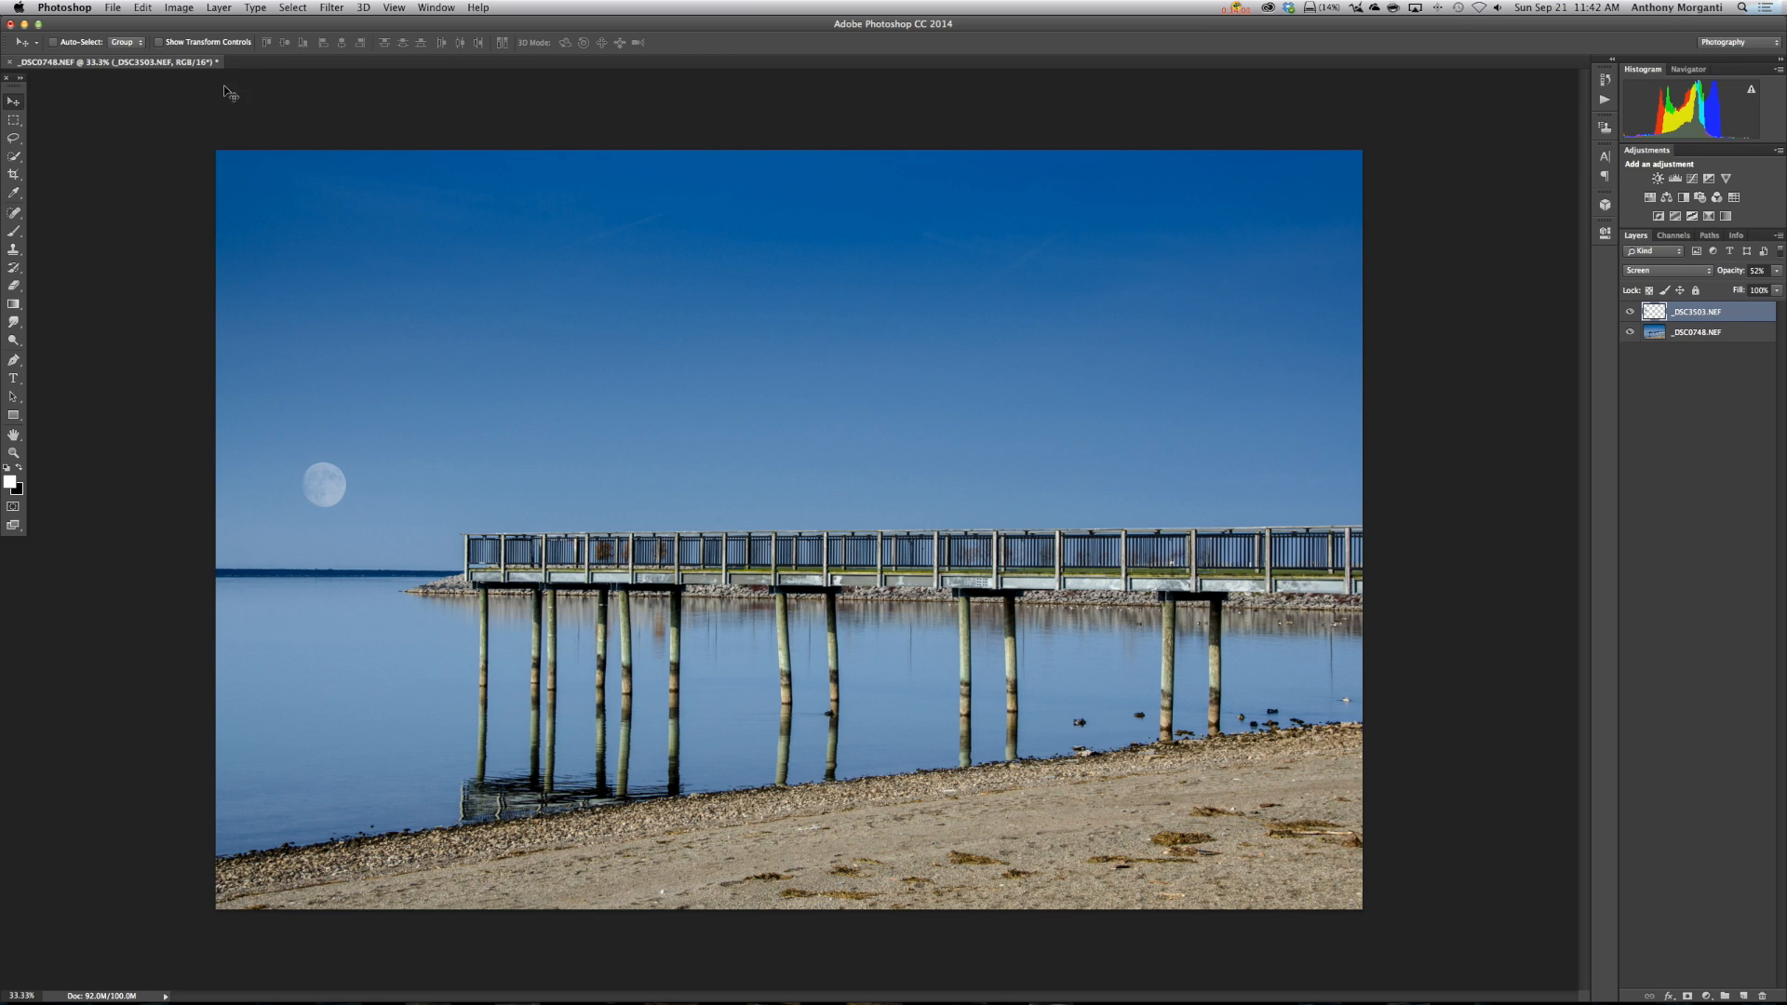
Place a vertically flipped duplicate of the moon layer in the water directly below the moon, with opacity lowered to about 34%.
key(super)
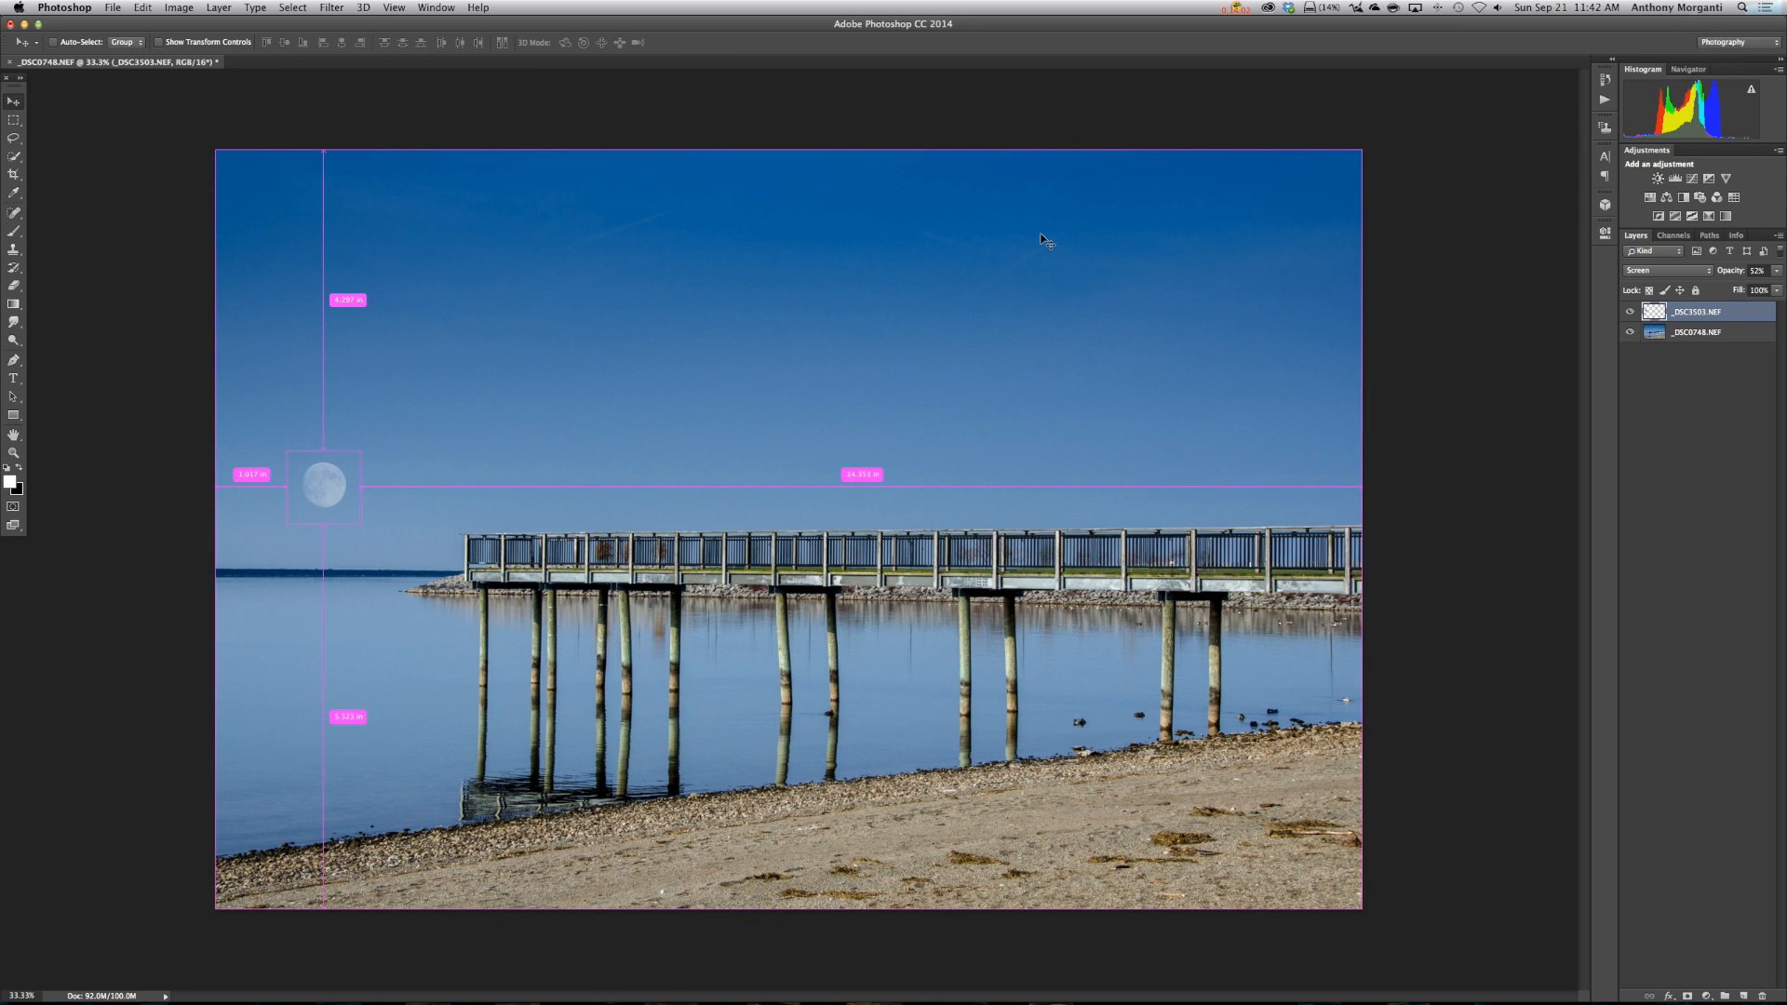
key(super+j)
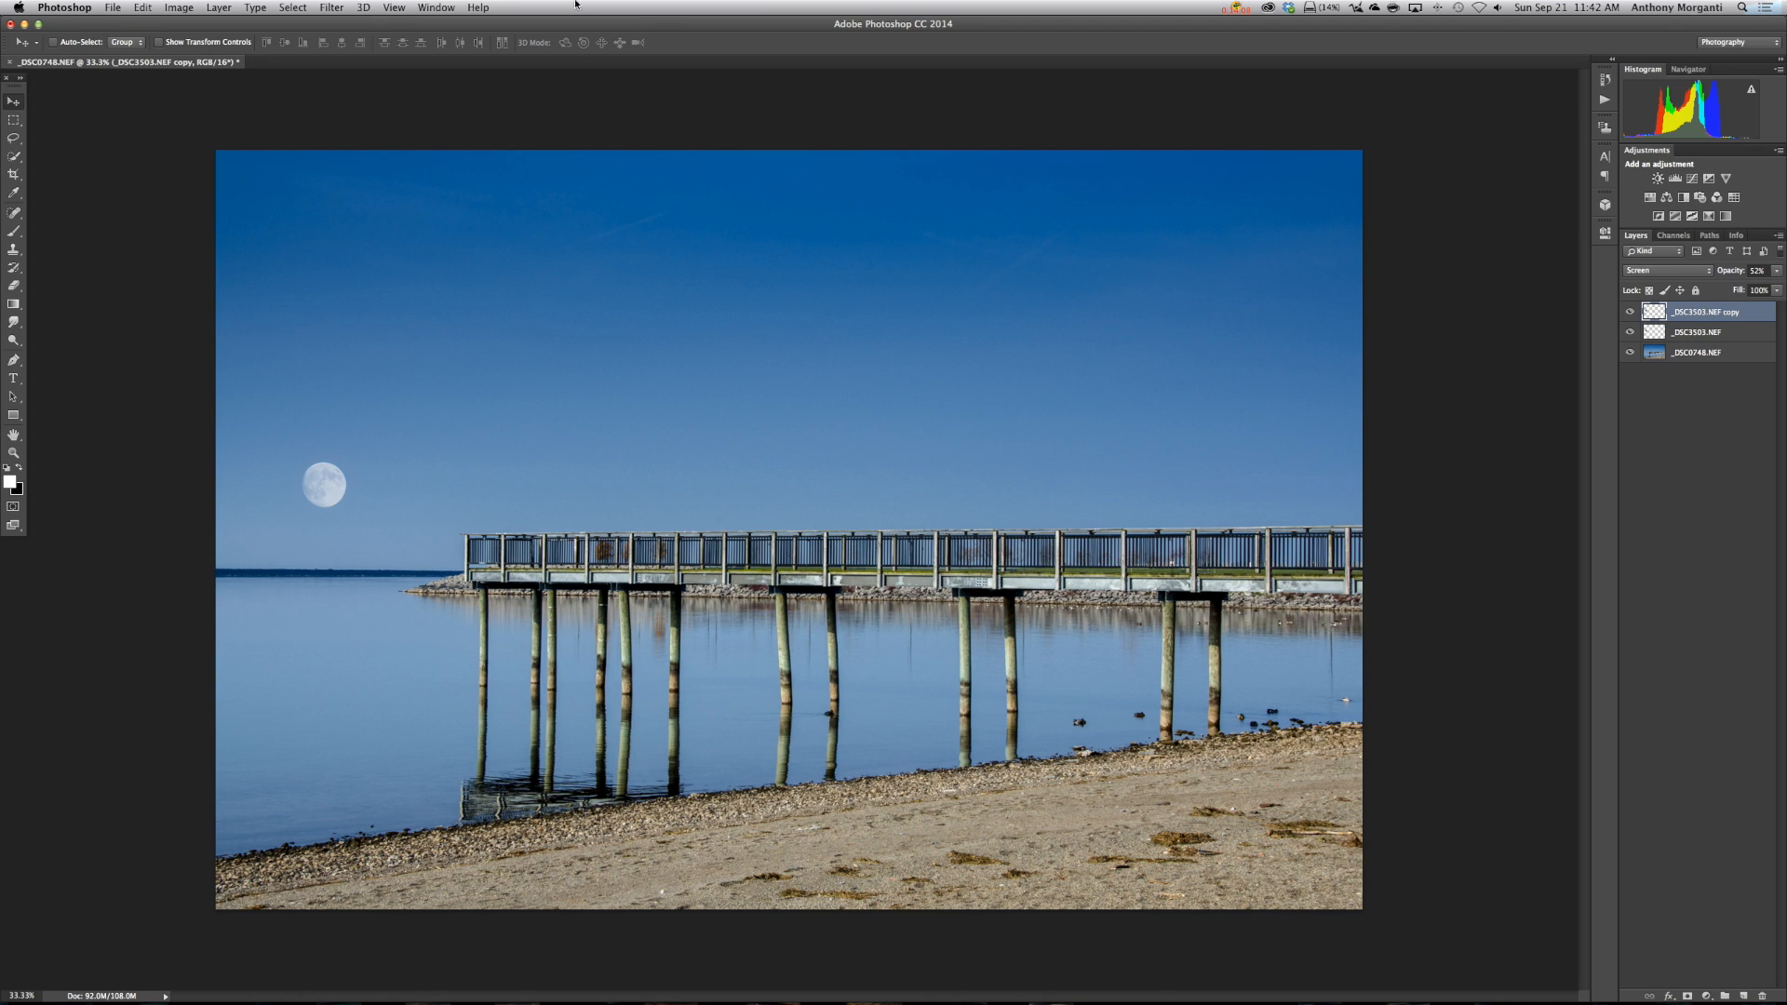
click(146, 8)
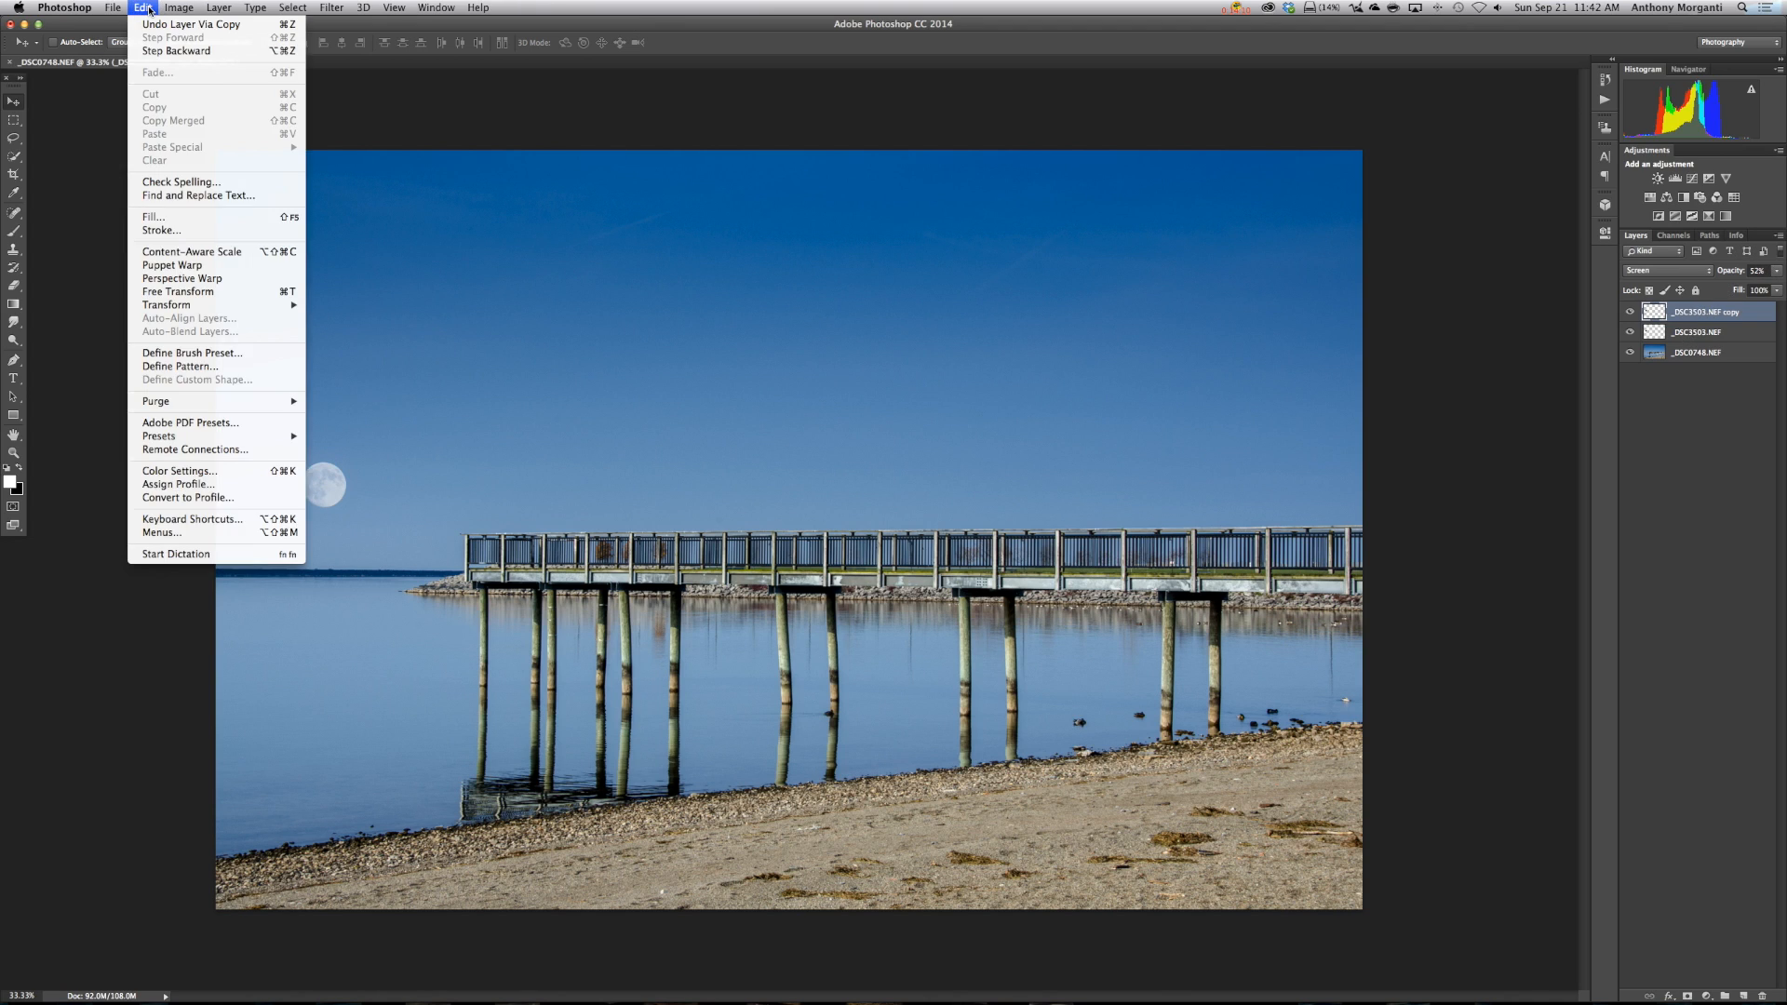
mouse_move(177, 305)
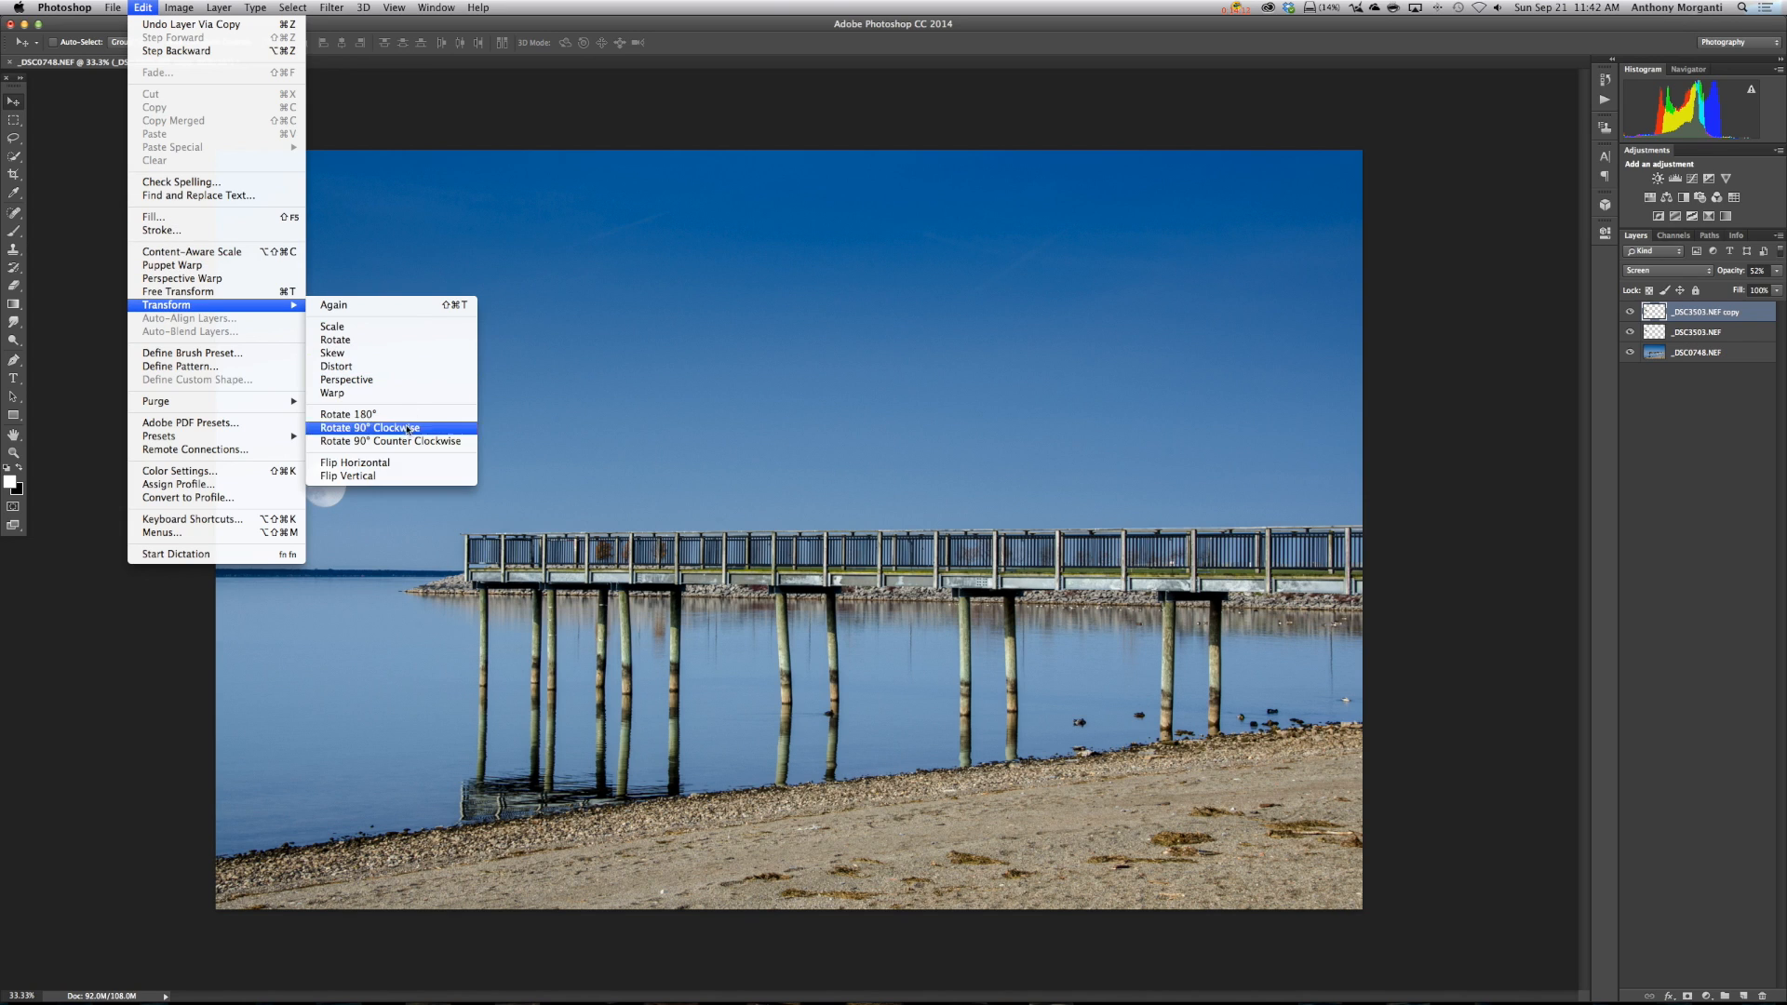
click(402, 476)
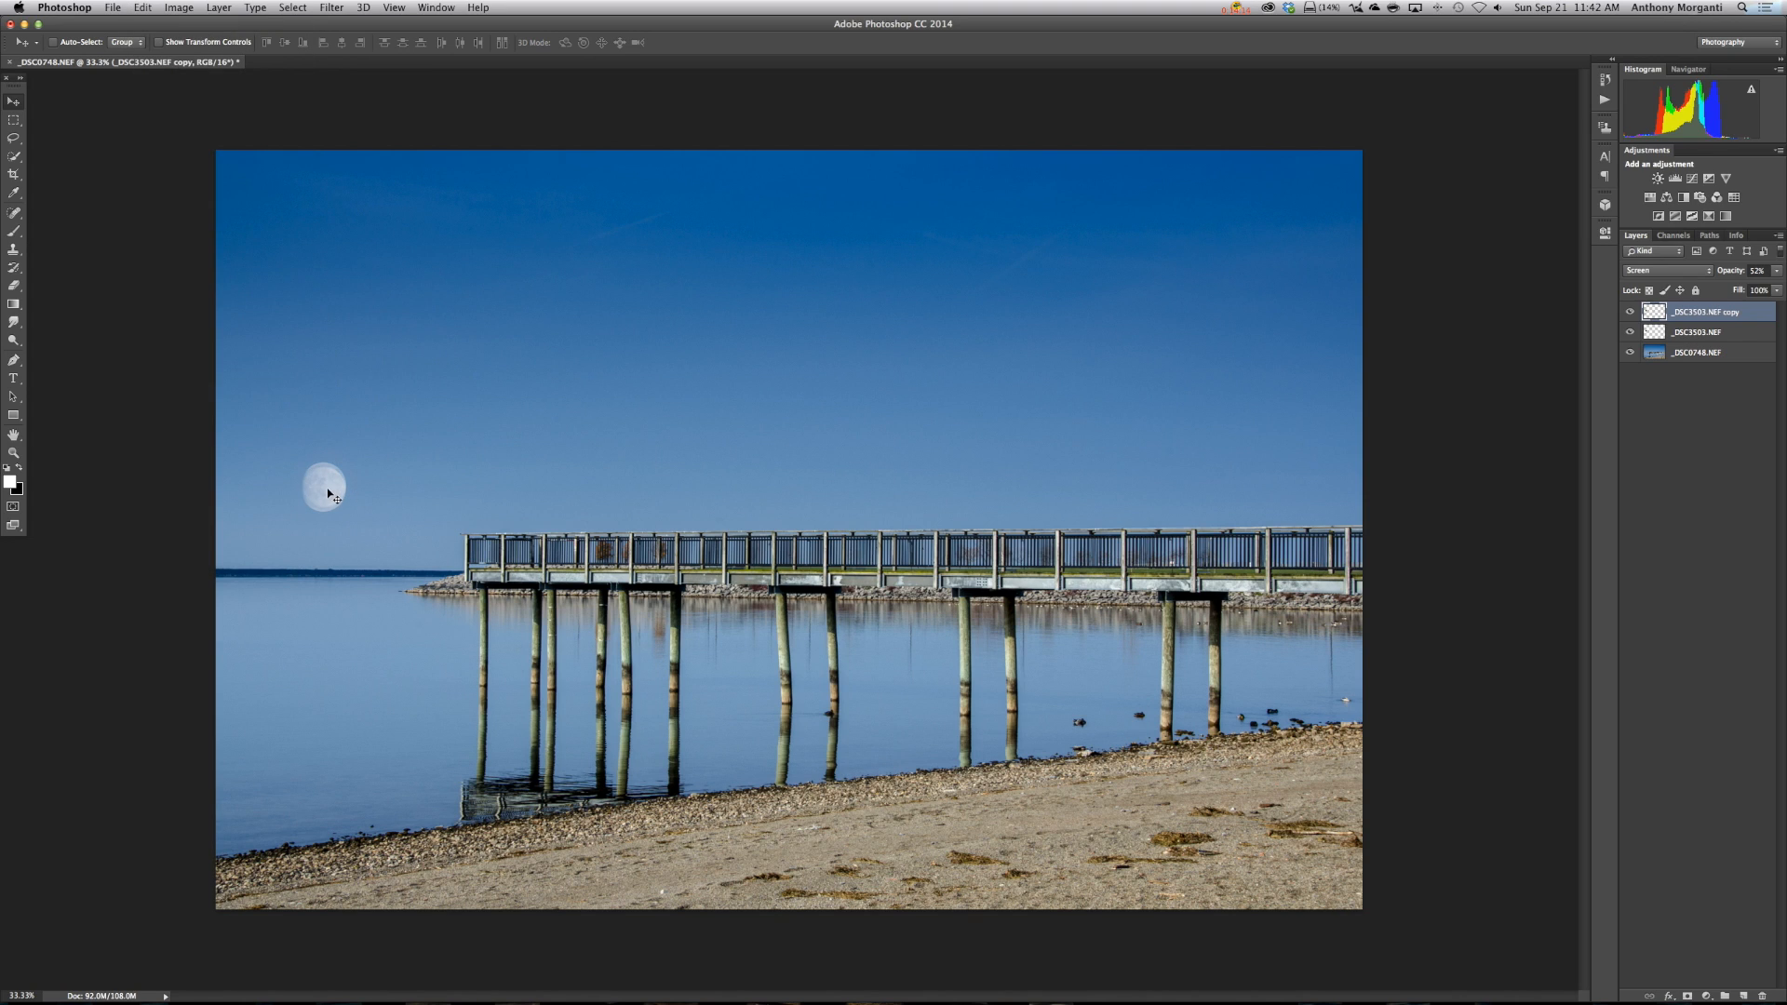
drag(326, 494, 328, 647)
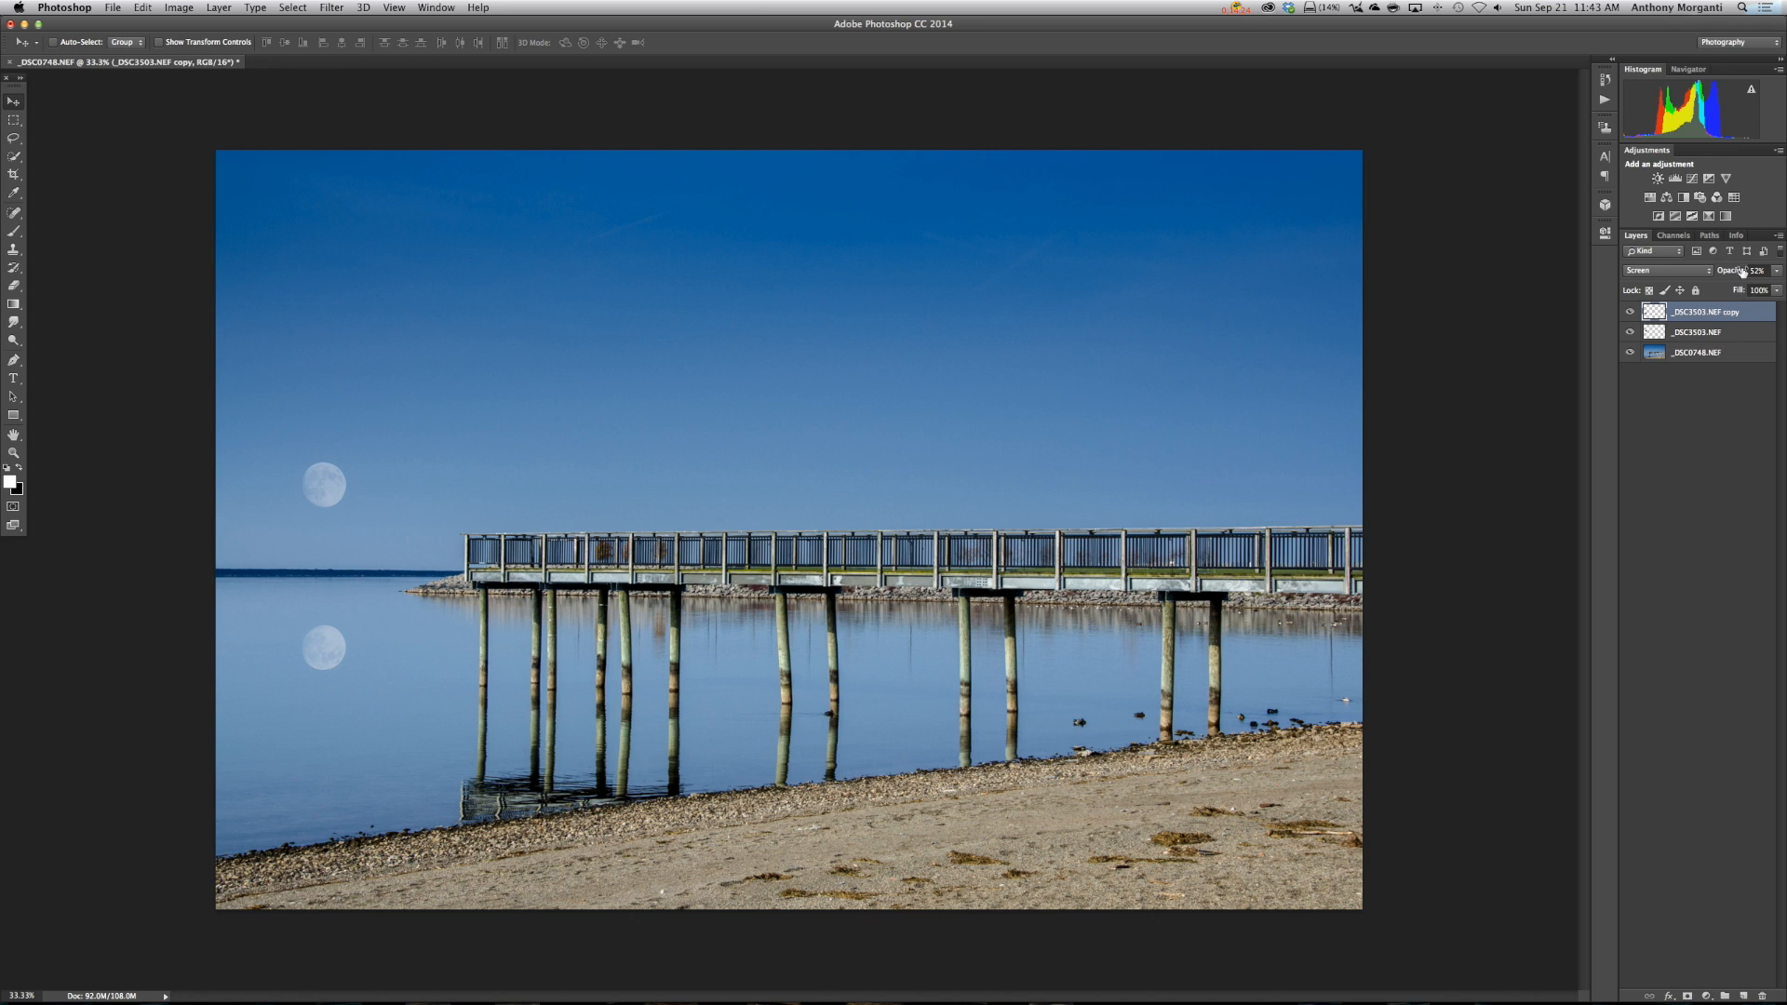
drag(1735, 273, 1723, 271)
Apply Motion Blur to the reflected moon at angle 0° and about 45 pixels distance, and lower its layer opacity to about 26%.
click(327, 11)
mouse_move(425, 195)
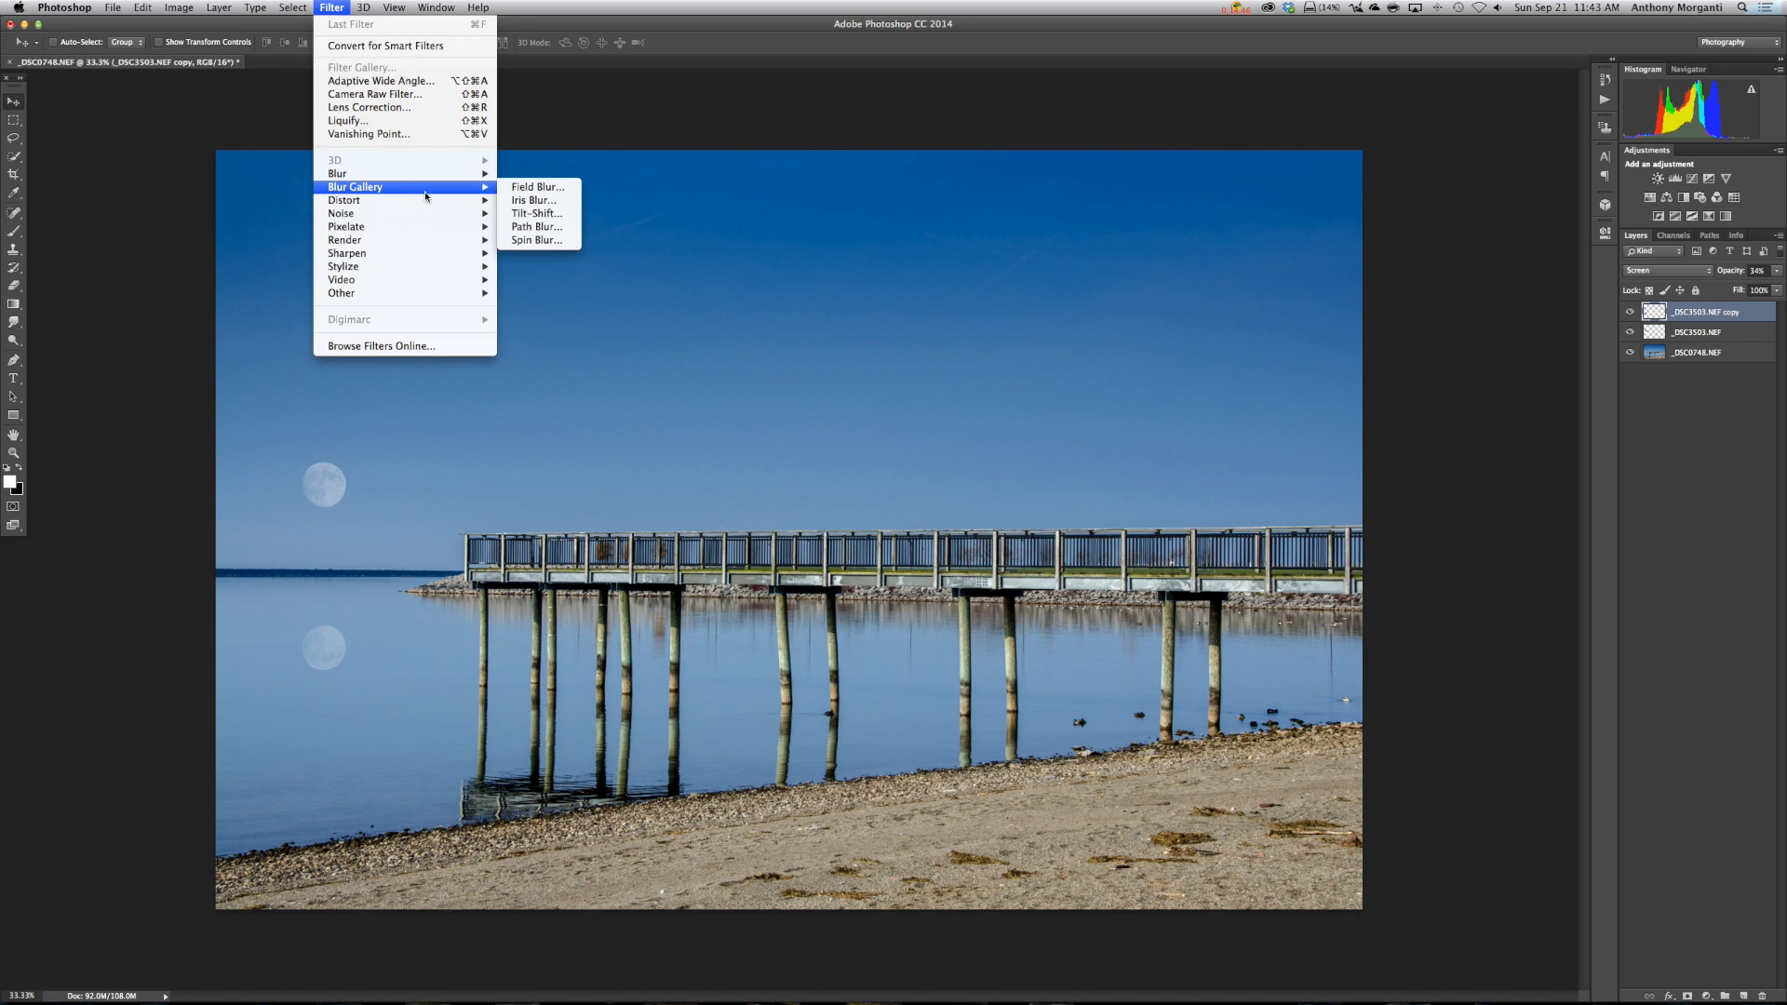
mouse_move(489, 174)
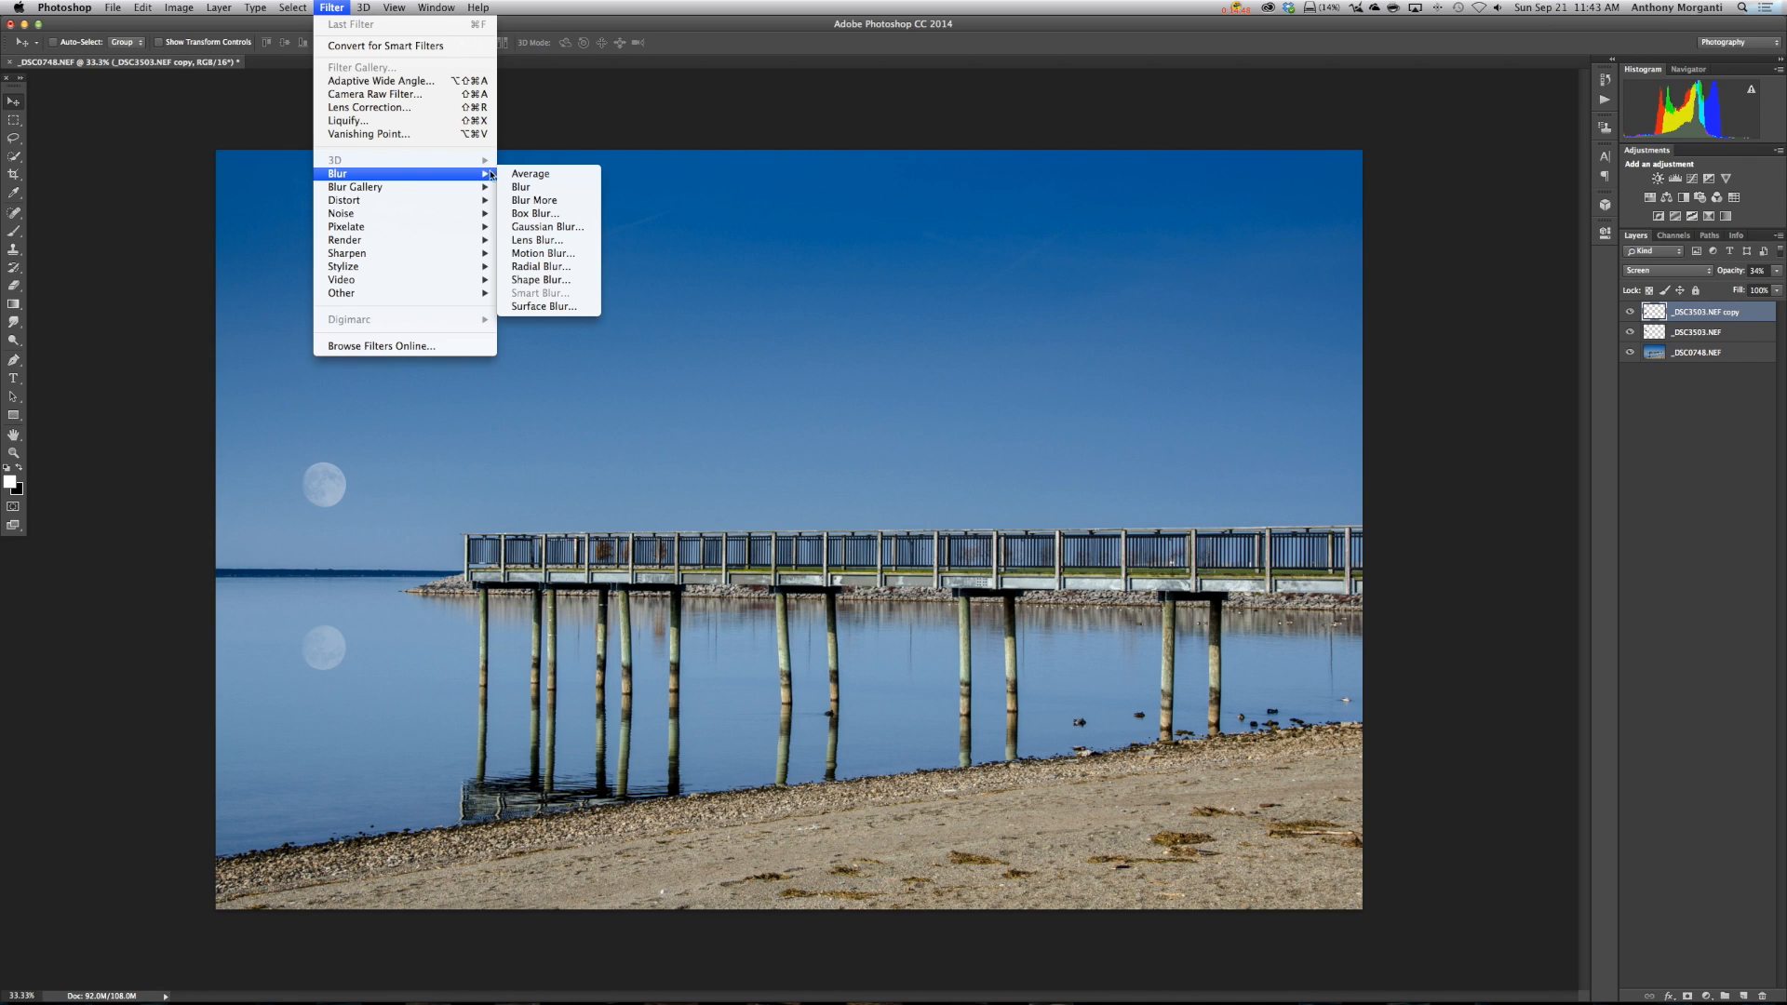
click(536, 253)
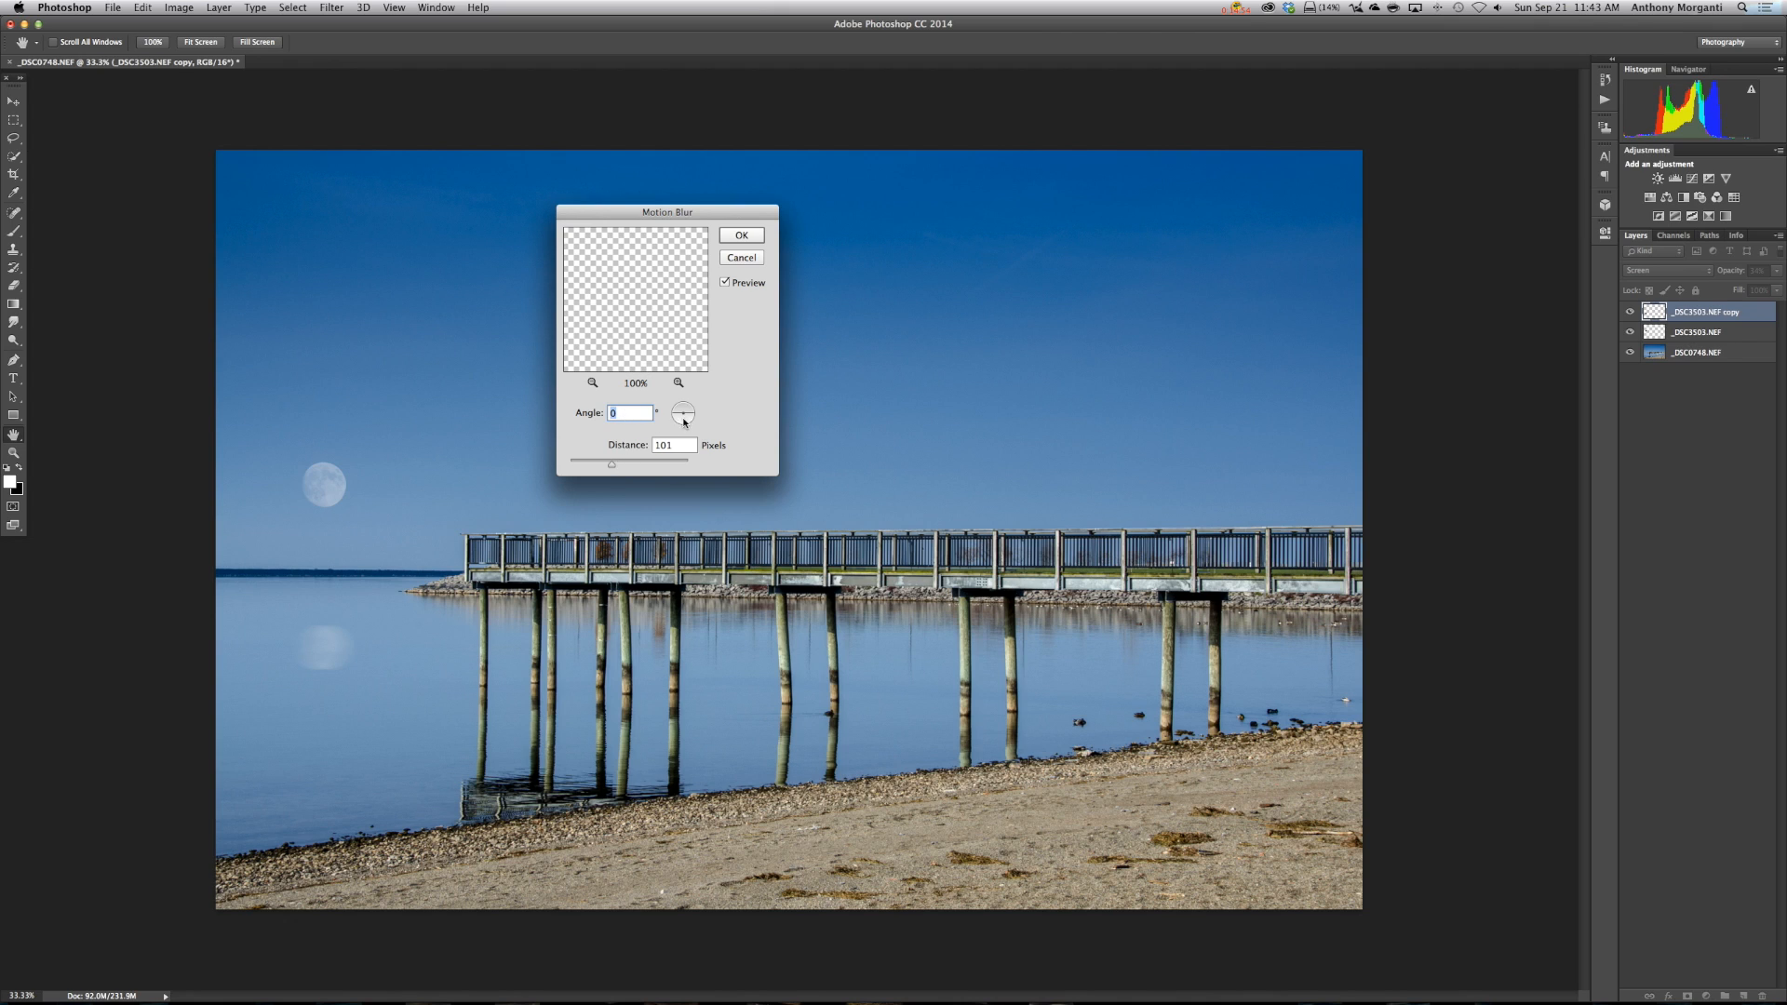
drag(612, 466, 598, 465)
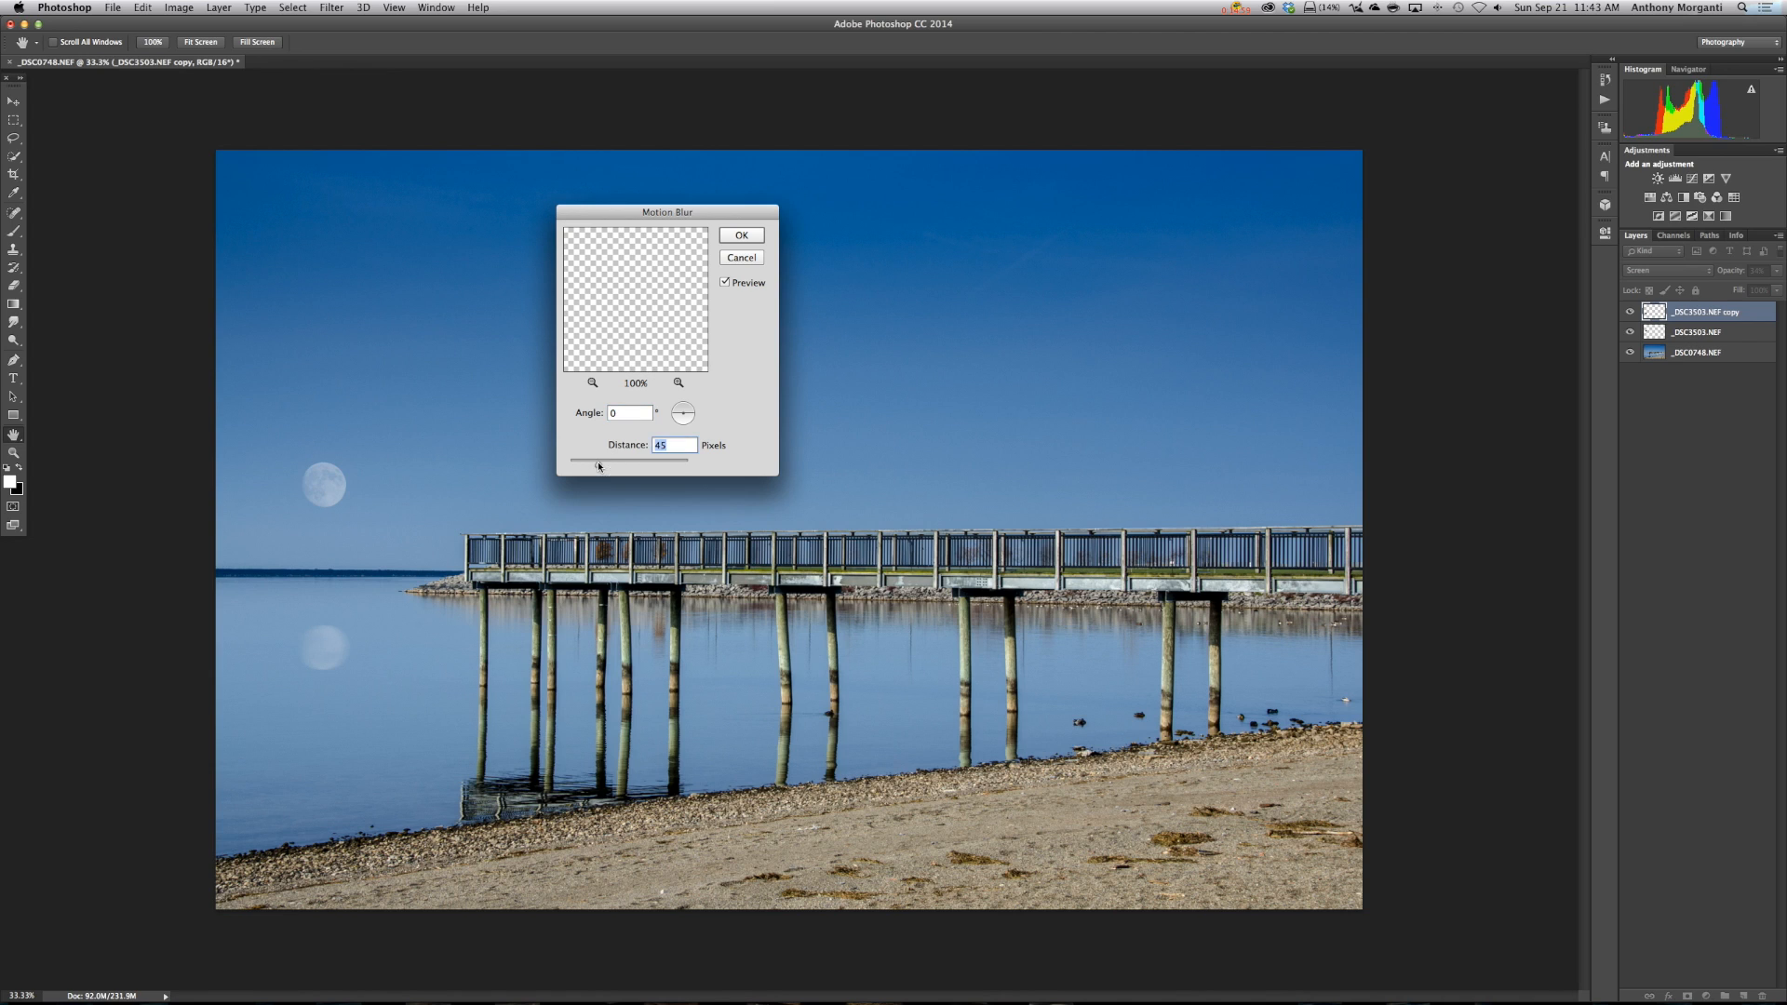
click(729, 238)
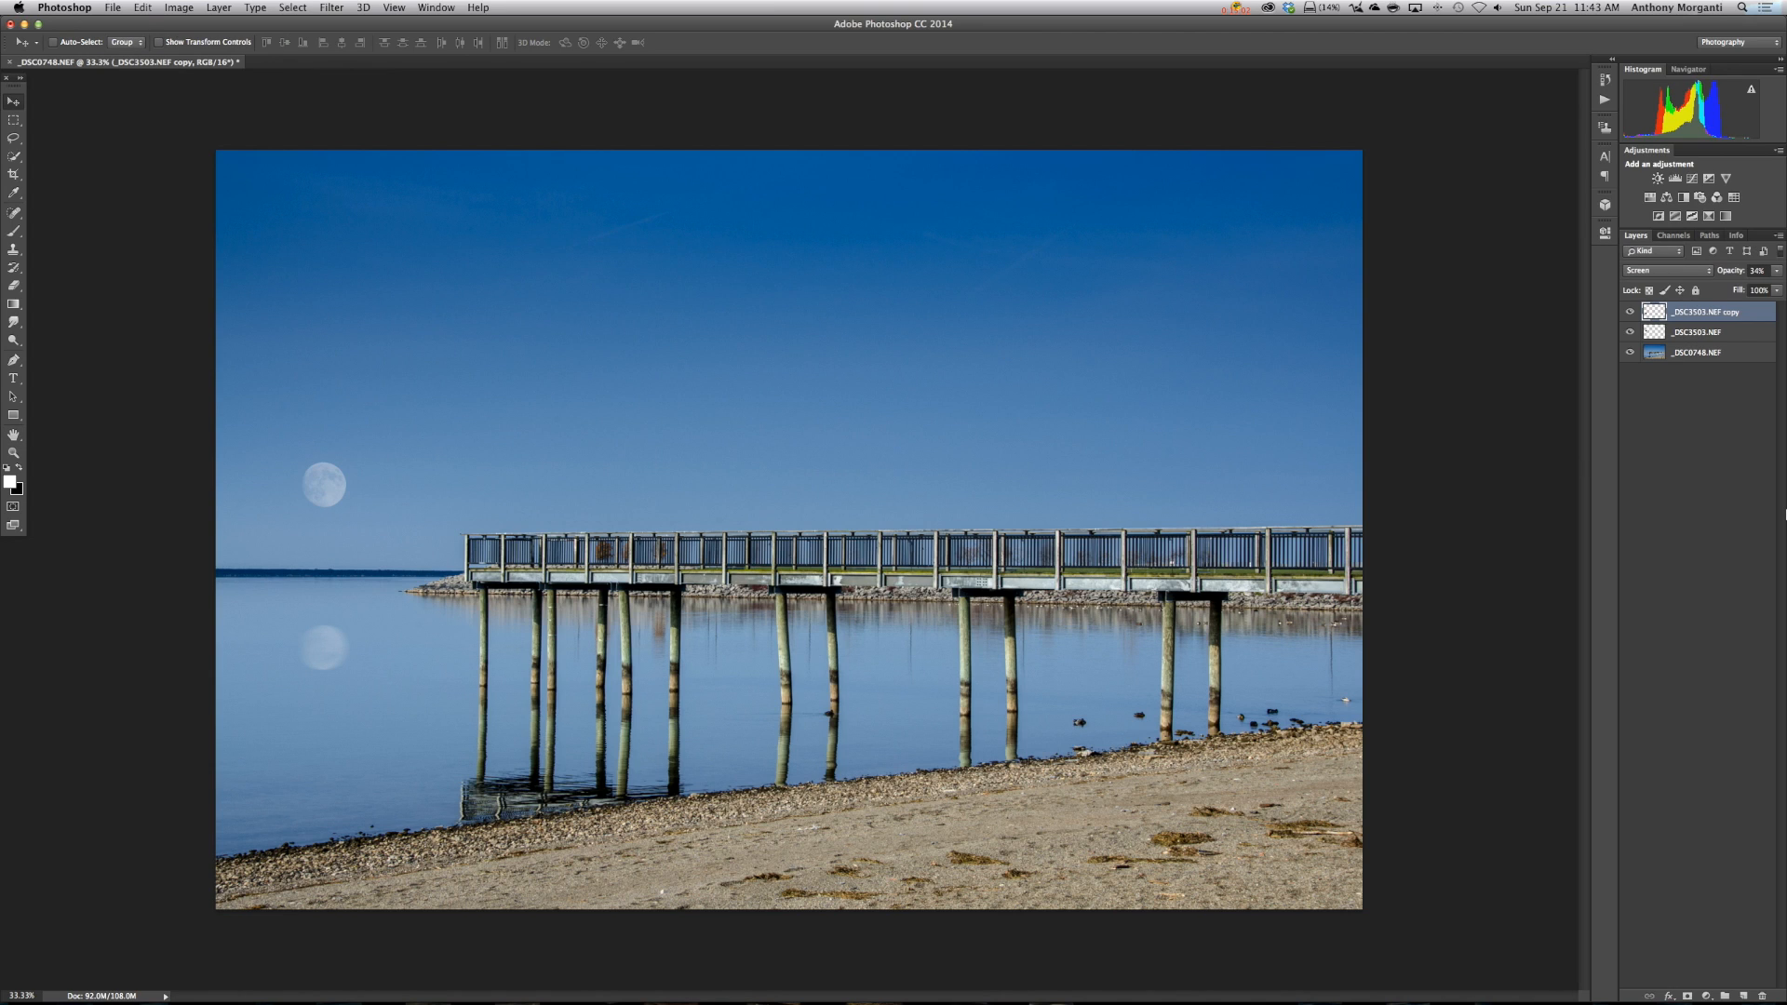
click(1729, 271)
drag(1730, 271, 1725, 272)
Quit Photoshop and save the changes to the daytime pier composite.
click(58, 7)
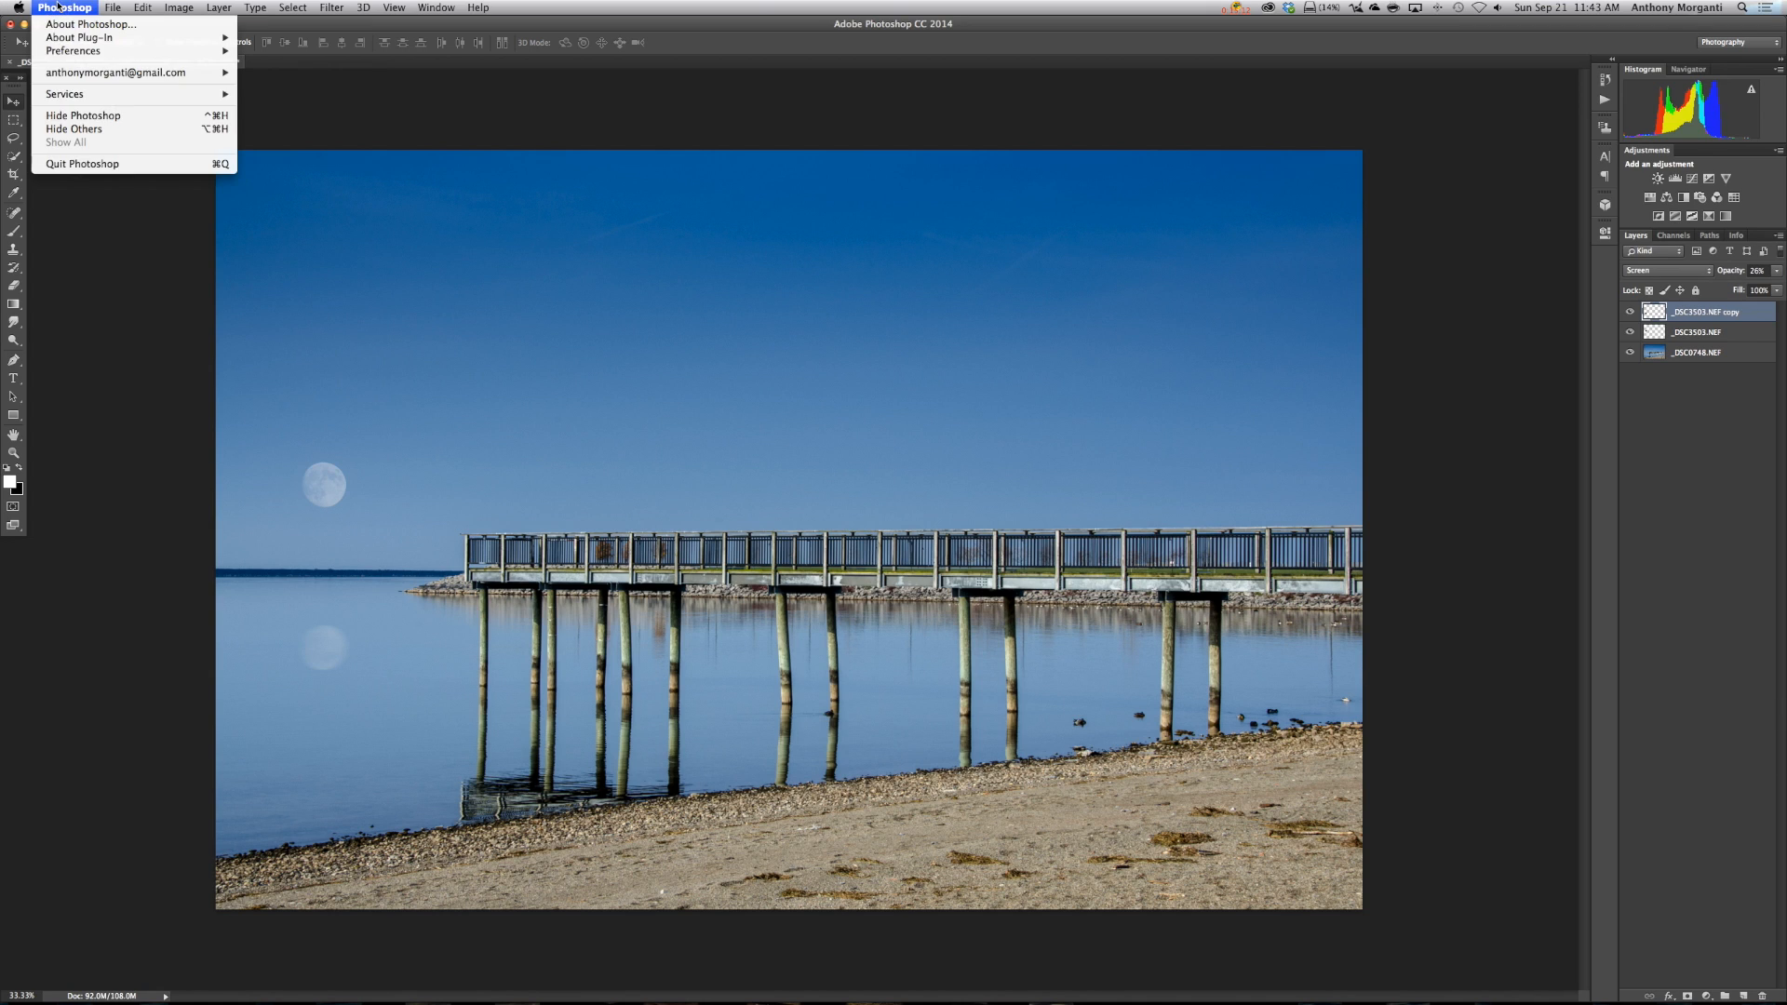
click(63, 166)
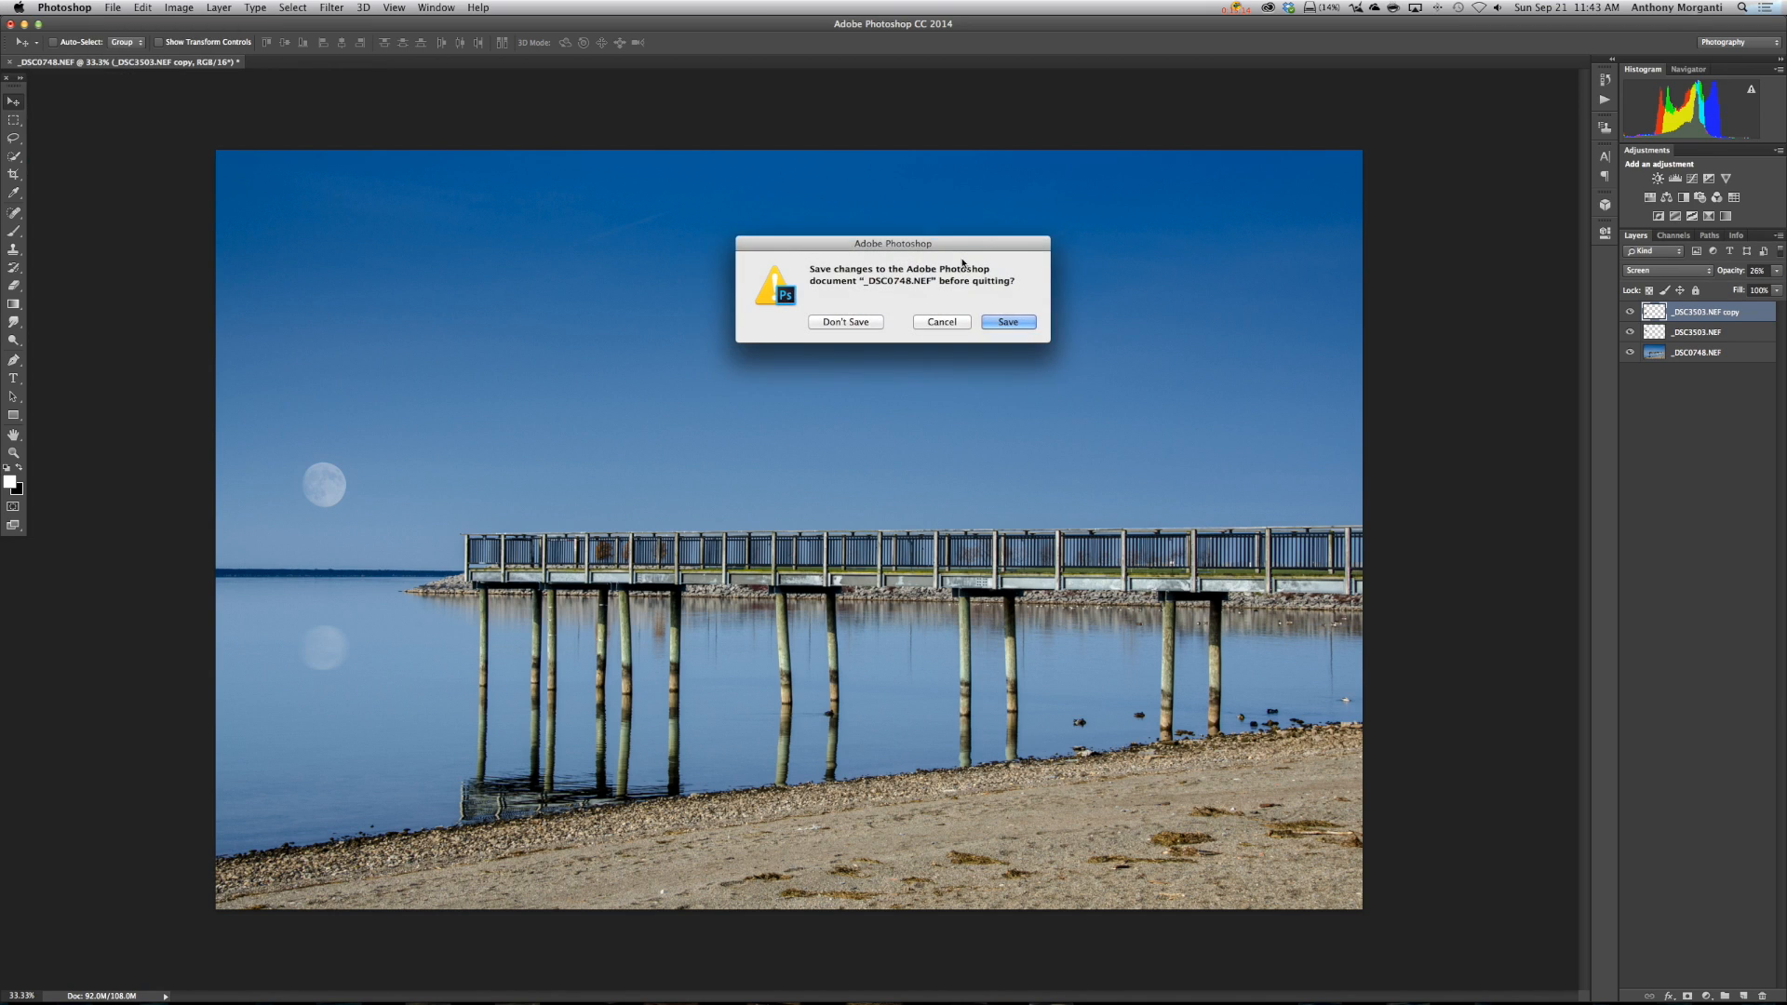
click(1005, 322)
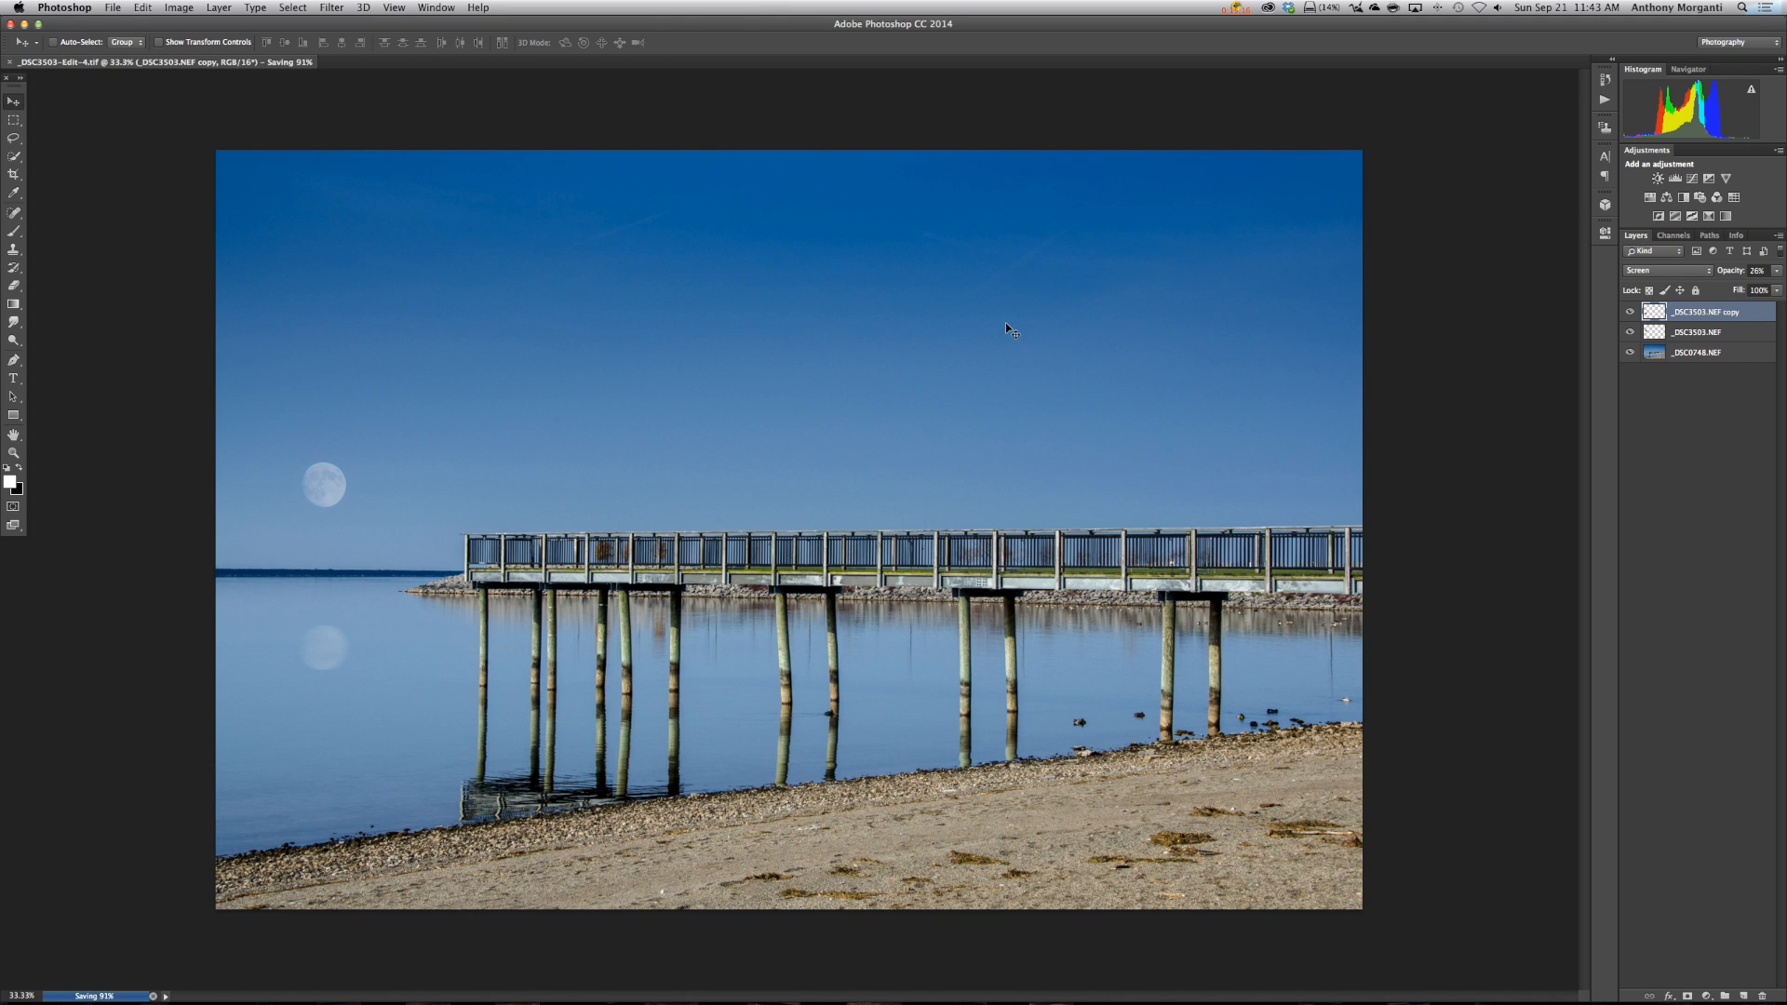